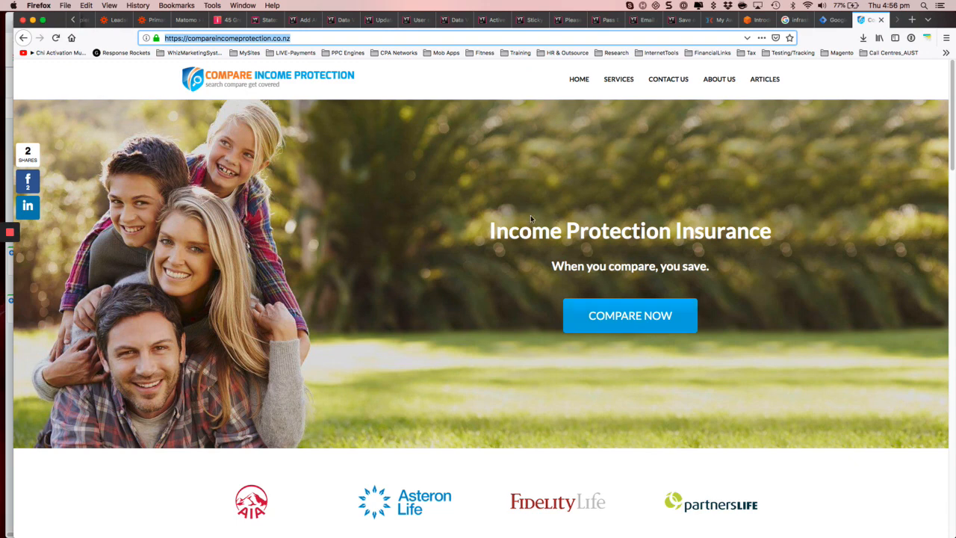
# - Open the Compare Now questionnaire and try to find the developer tools for that page
pyautogui.click(612, 321)
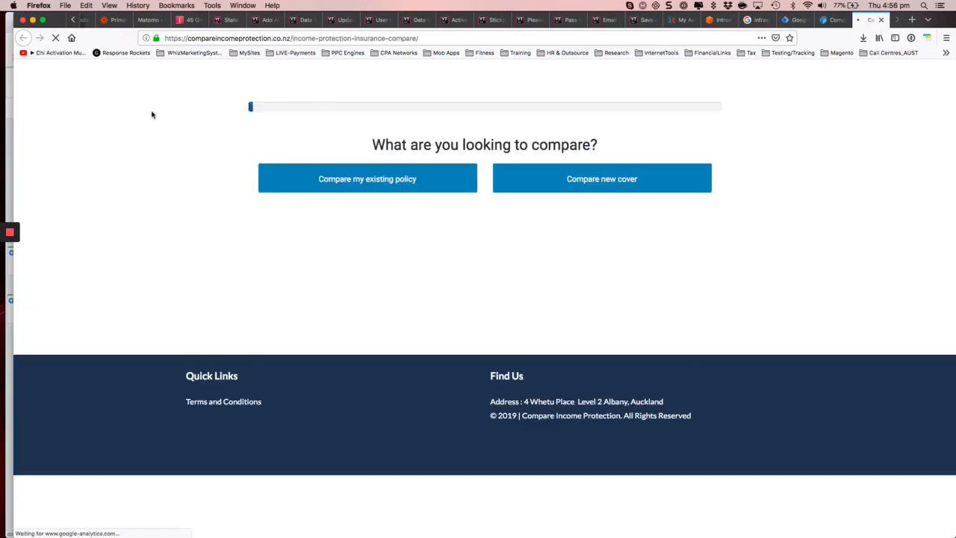
pyautogui.click(86, 6)
pyautogui.moveTo(109, 5)
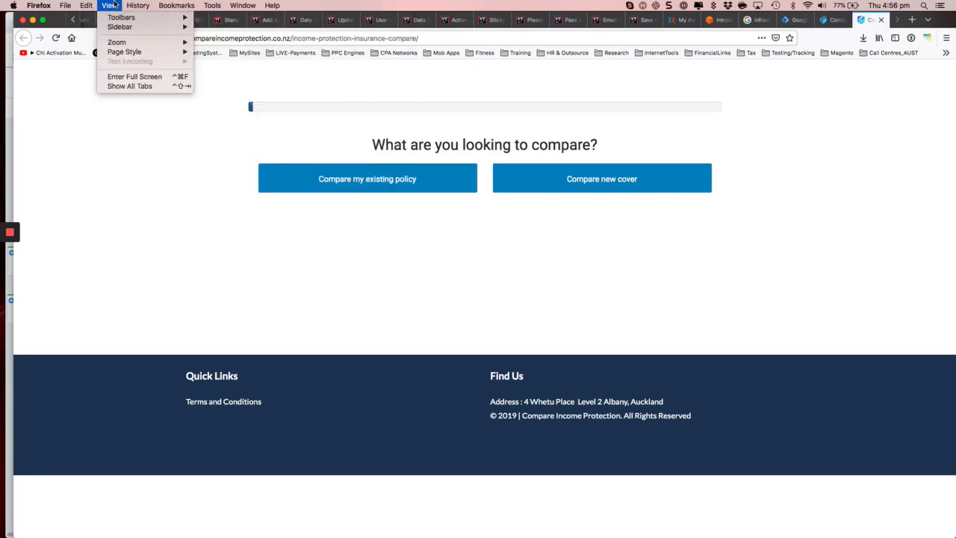
pyautogui.click(113, 5)
pyautogui.click(230, 38)
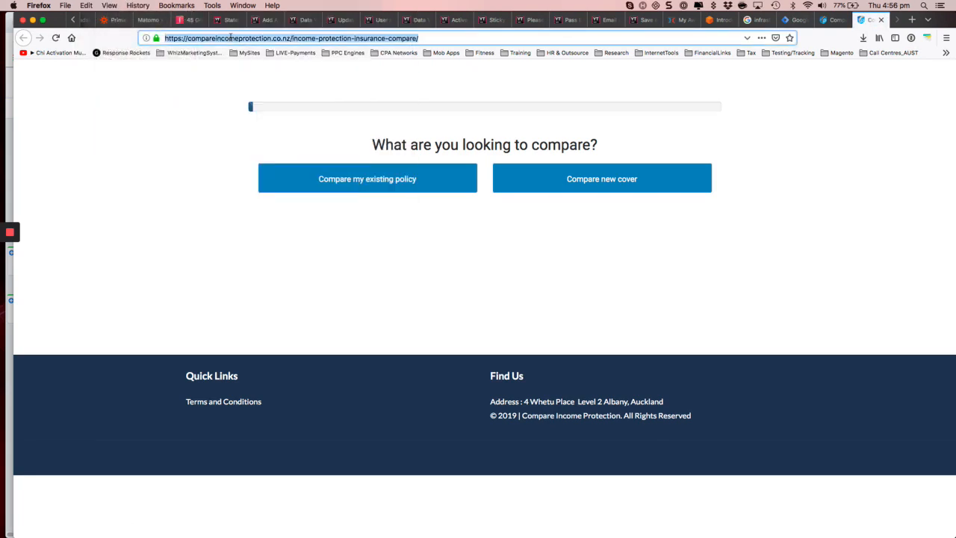
pyautogui.rightClick(231, 40)
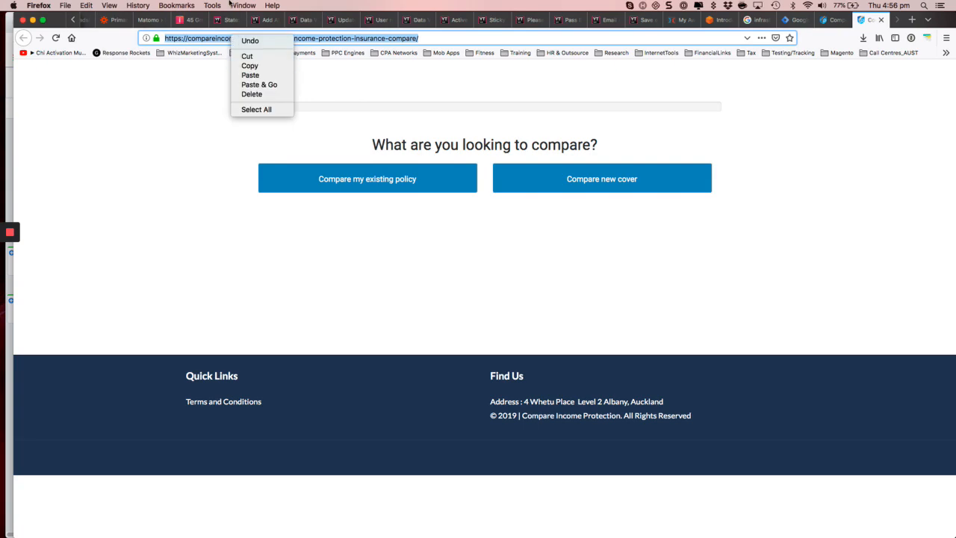
# - Switch to Chrome and open the JavaScript console on the compareincomeprotection.co.nz home page
pyautogui.press('super+Tab')
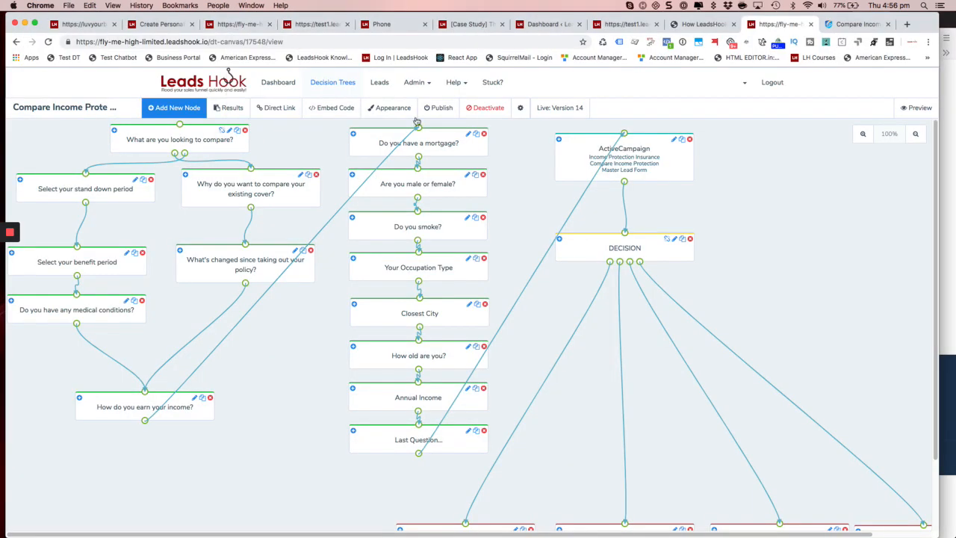
pyautogui.click(849, 24)
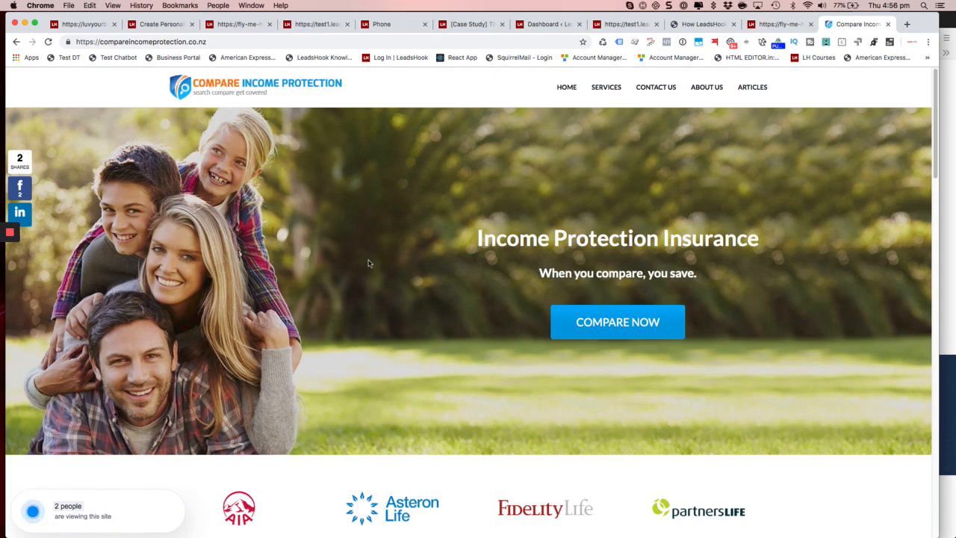
pyautogui.click(112, 6)
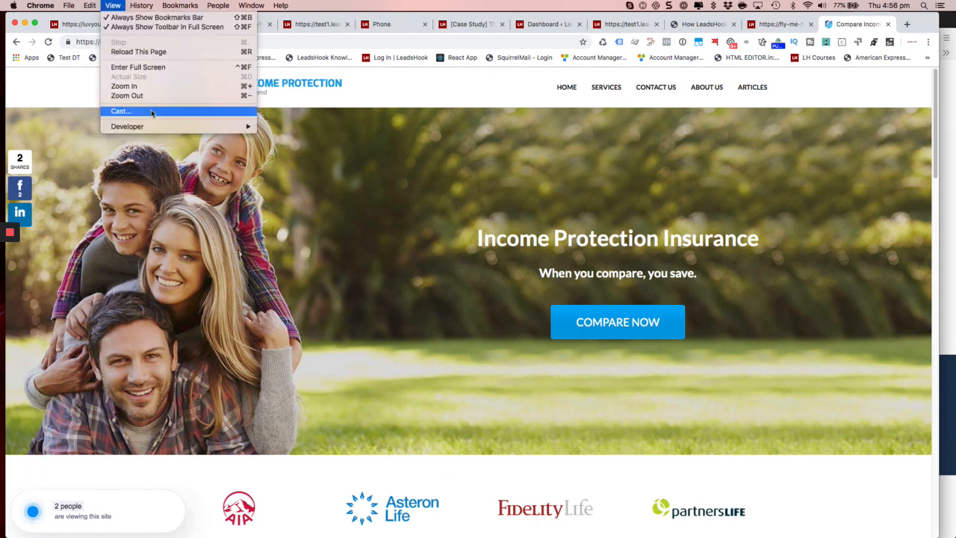
pyautogui.moveTo(150, 129)
pyautogui.click(271, 155)
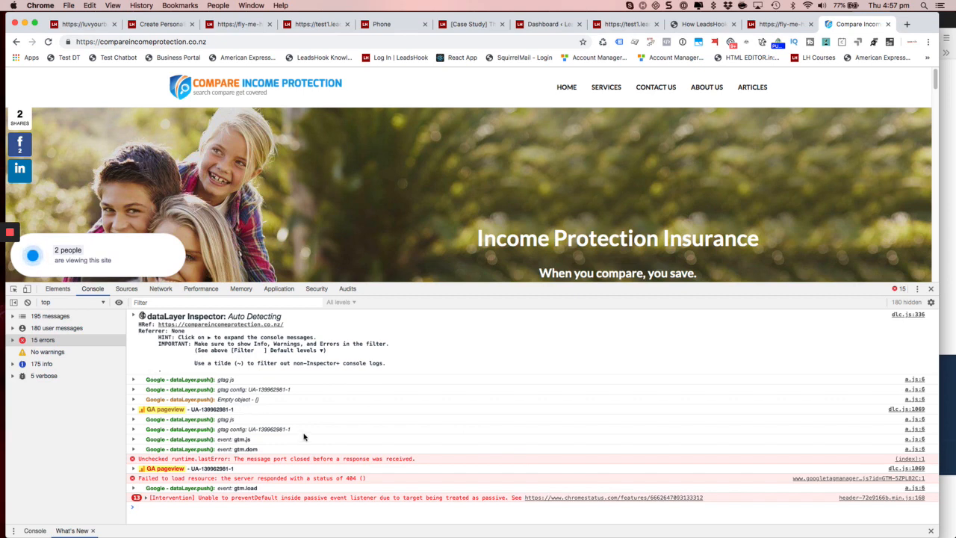
# - Open the Compare Now questionnaire from the home page and show the JavaScript console for it
pyautogui.scroll(-5, 416, 209)
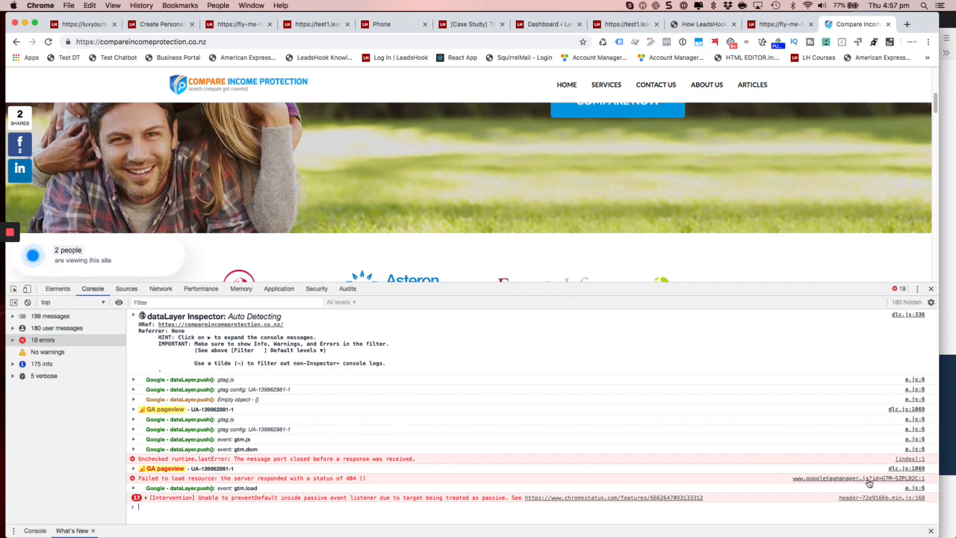
pyautogui.scroll(-3, 506, 179)
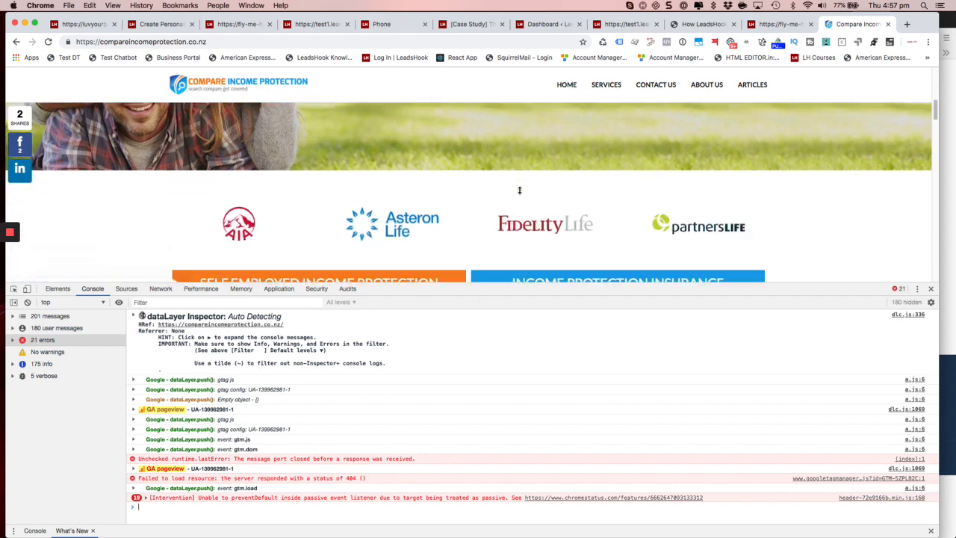
pyautogui.scroll(3, 519, 190)
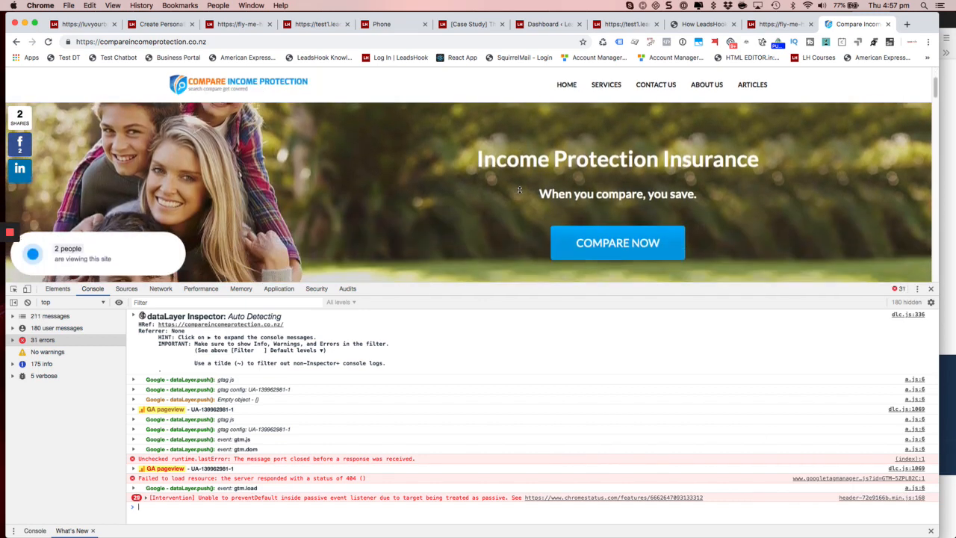
pyautogui.click(613, 206)
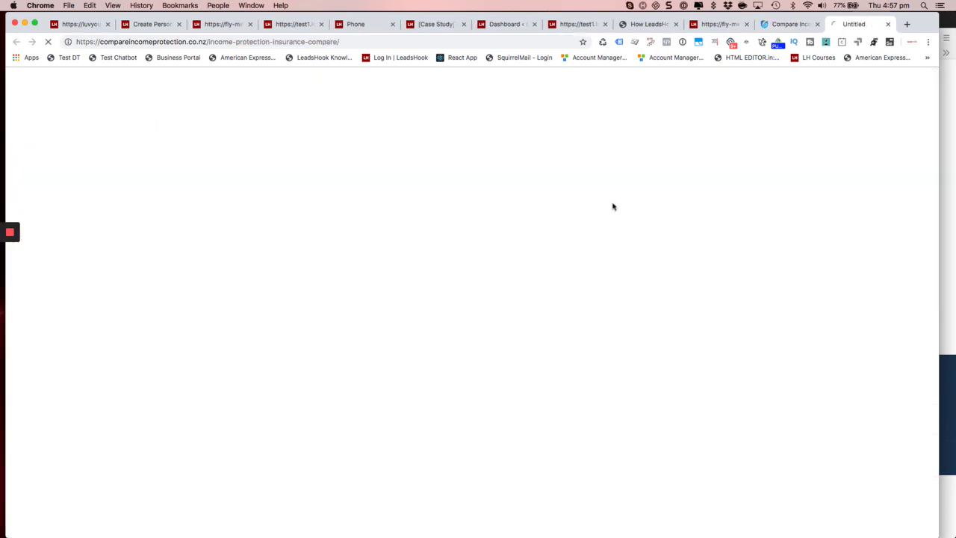
pyautogui.click(112, 6)
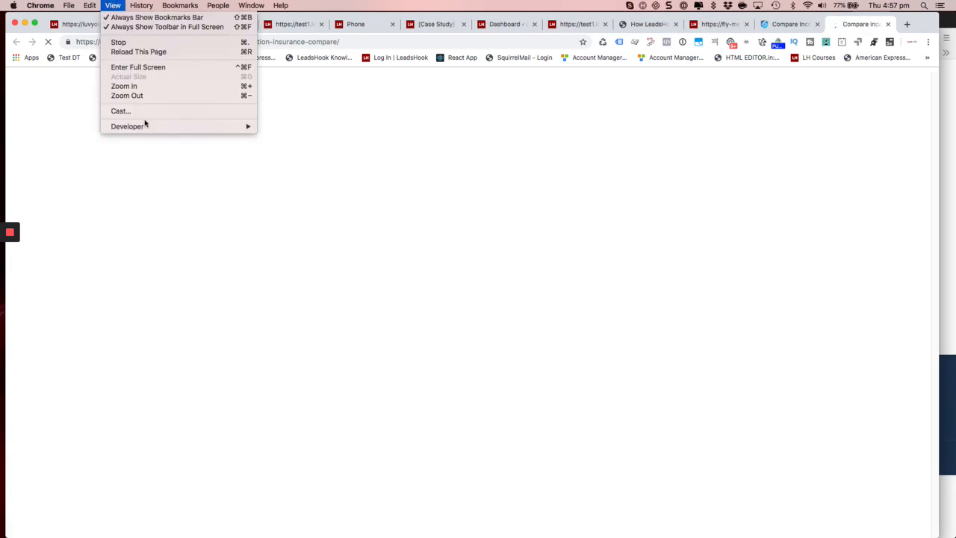
pyautogui.moveTo(148, 126)
pyautogui.click(287, 156)
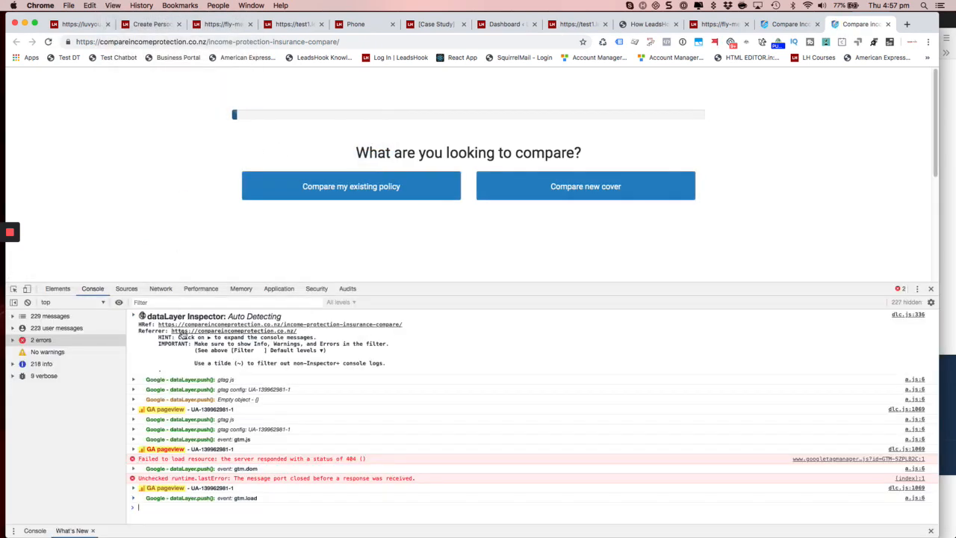
# - Reload the questionnaire page and expand the failed Google Tag Manager request in the console
pyautogui.click(48, 42)
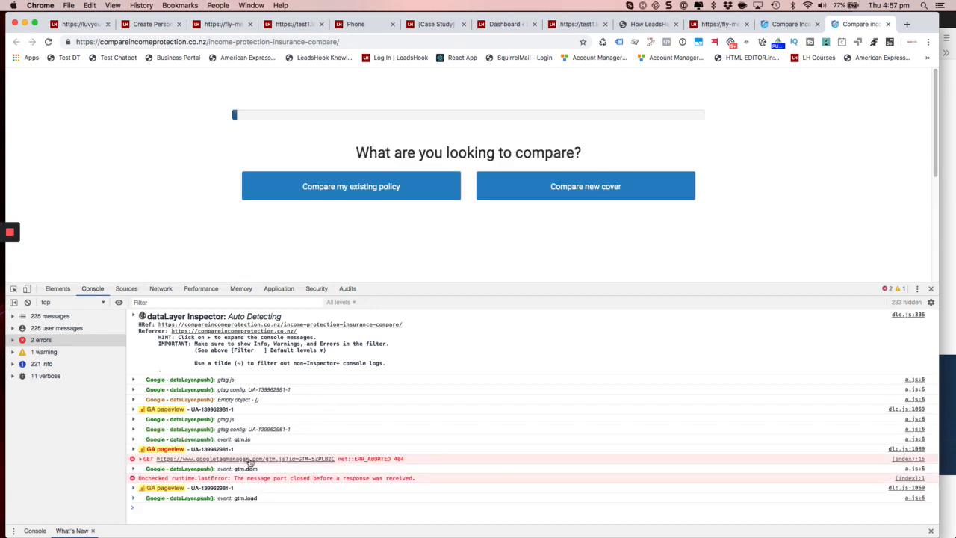
pyautogui.click(139, 459)
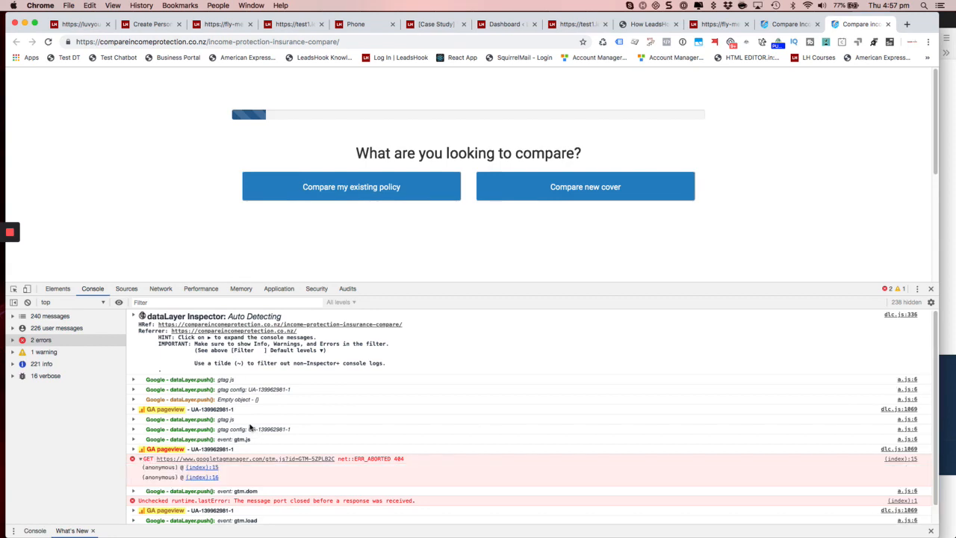
pyautogui.click(112, 6)
pyautogui.moveTo(157, 126)
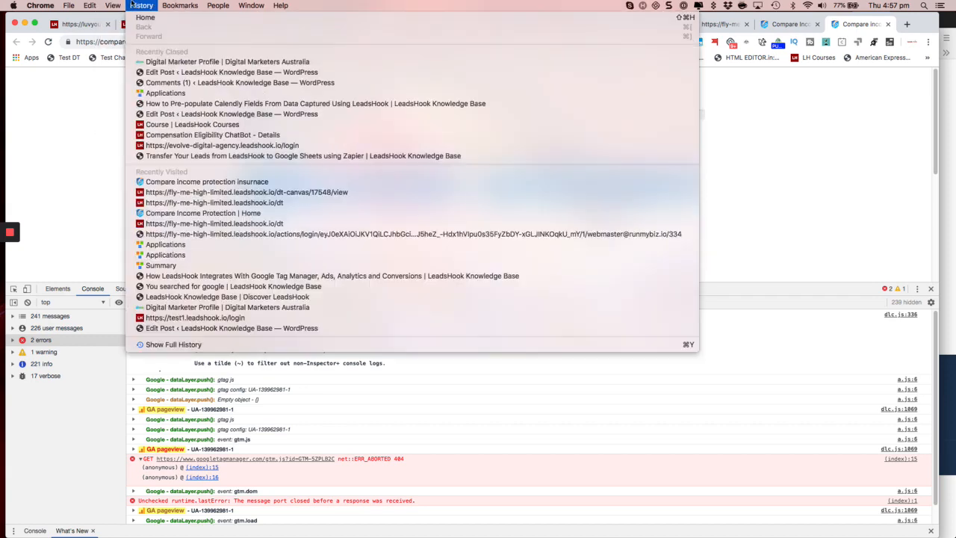
pyautogui.click(134, 4)
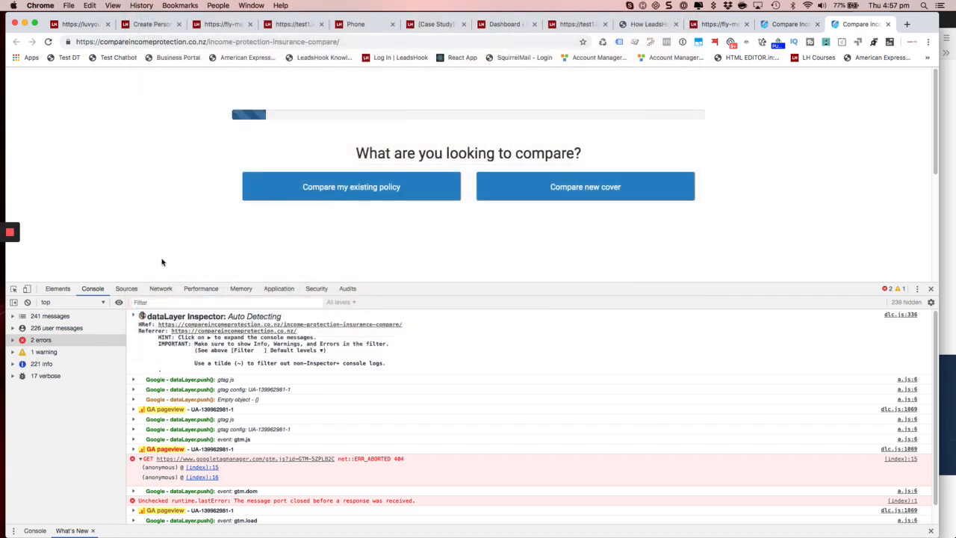
pyautogui.click(136, 289)
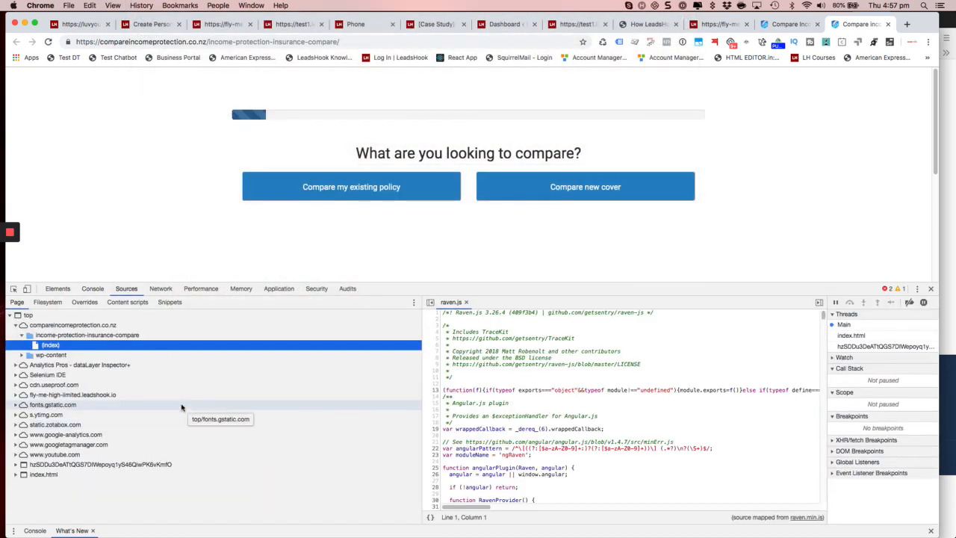
pyautogui.click(17, 326)
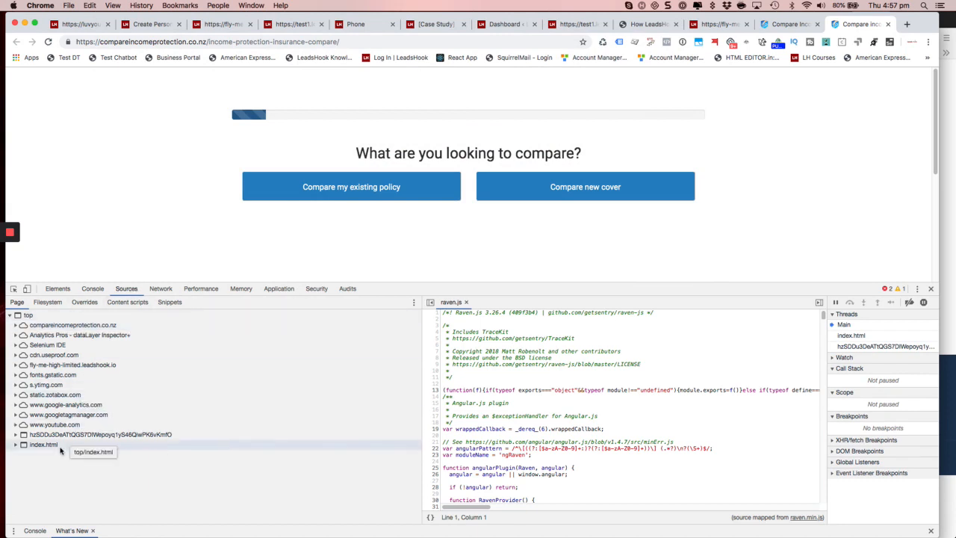
pyautogui.click(17, 416)
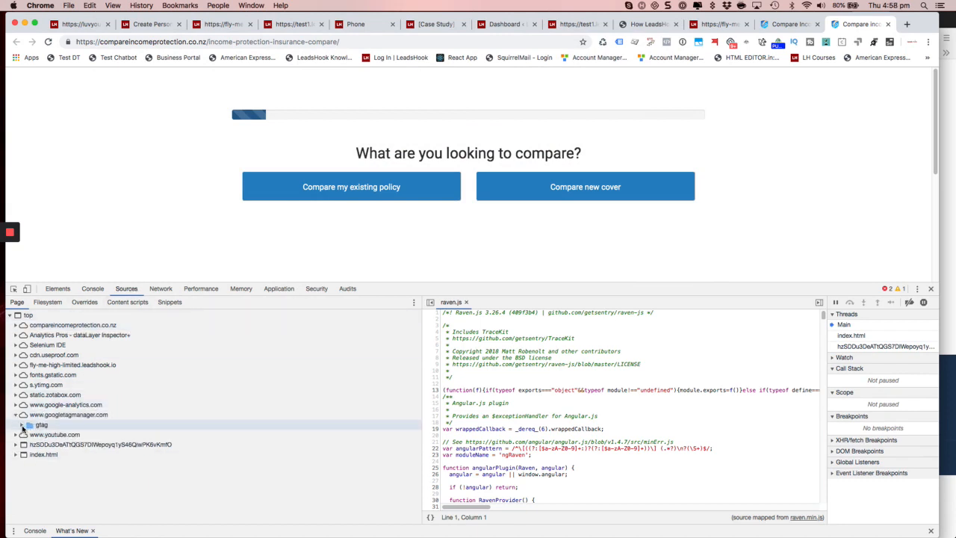
pyautogui.click(22, 424)
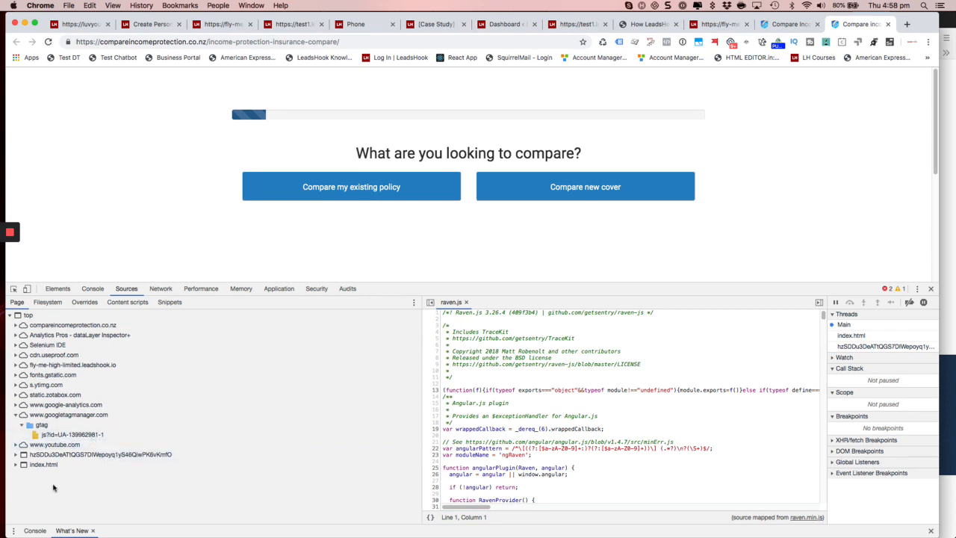
pyautogui.click(16, 405)
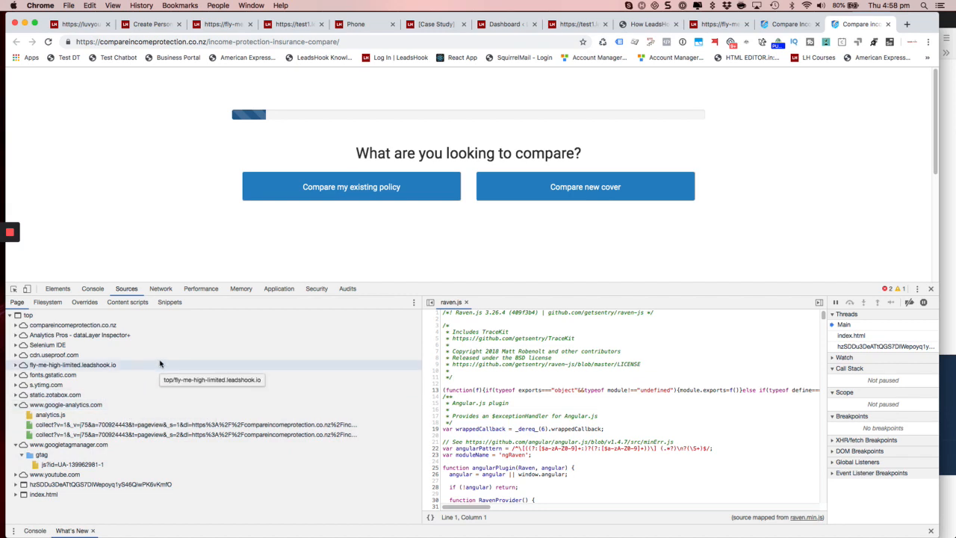
# - Review the script settings of the Compare Income Protection decision tree in LeadsHook and close them without saving
pyautogui.click(718, 24)
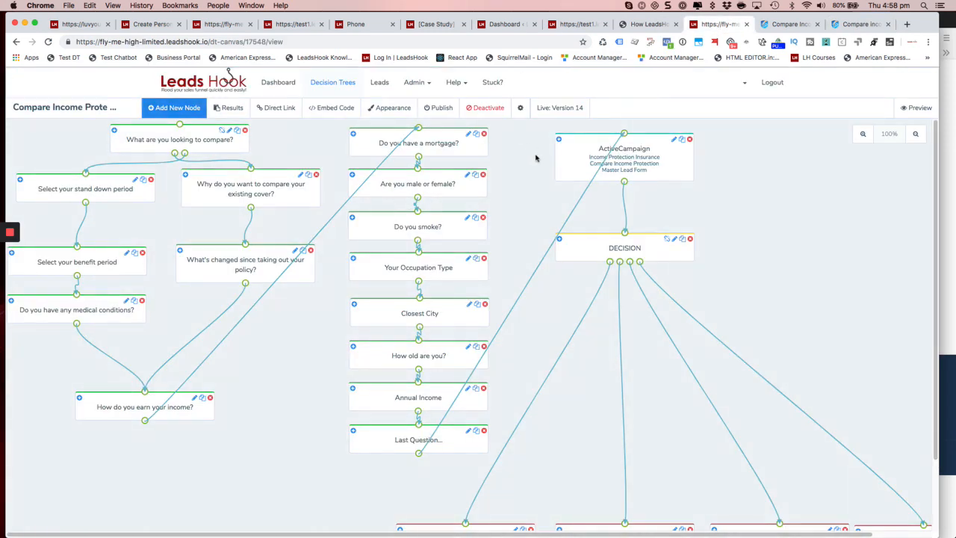
pyautogui.click(521, 108)
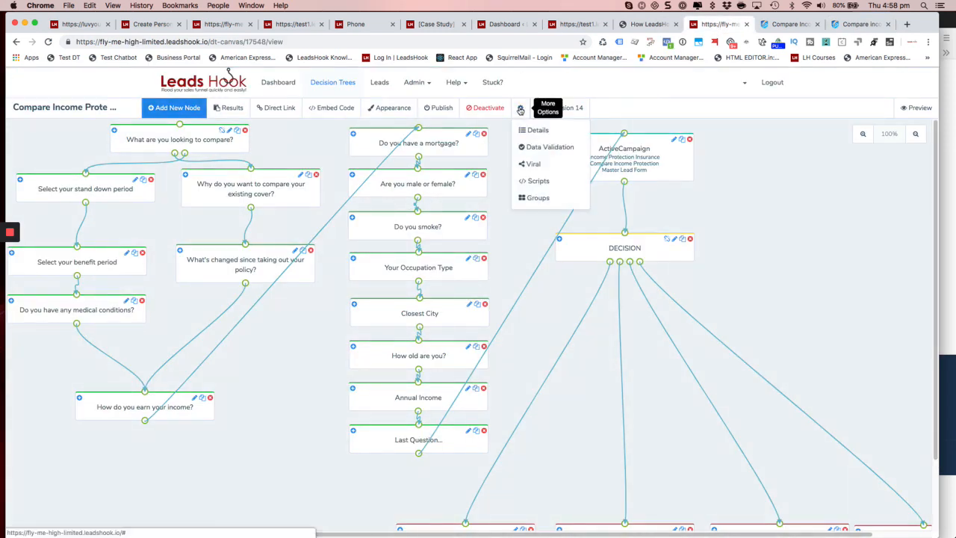
pyautogui.click(527, 185)
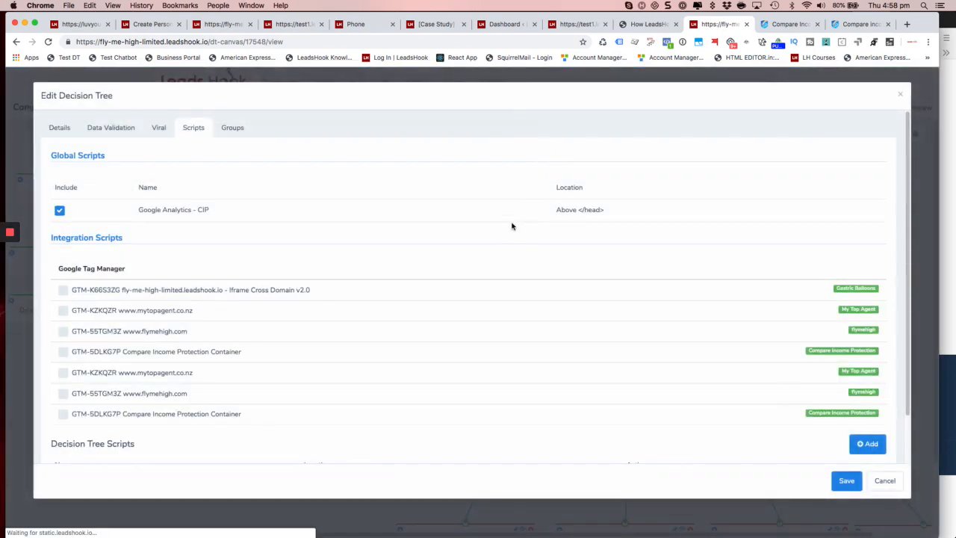
pyautogui.scroll(-2, 513, 225)
pyautogui.scroll(2, 513, 225)
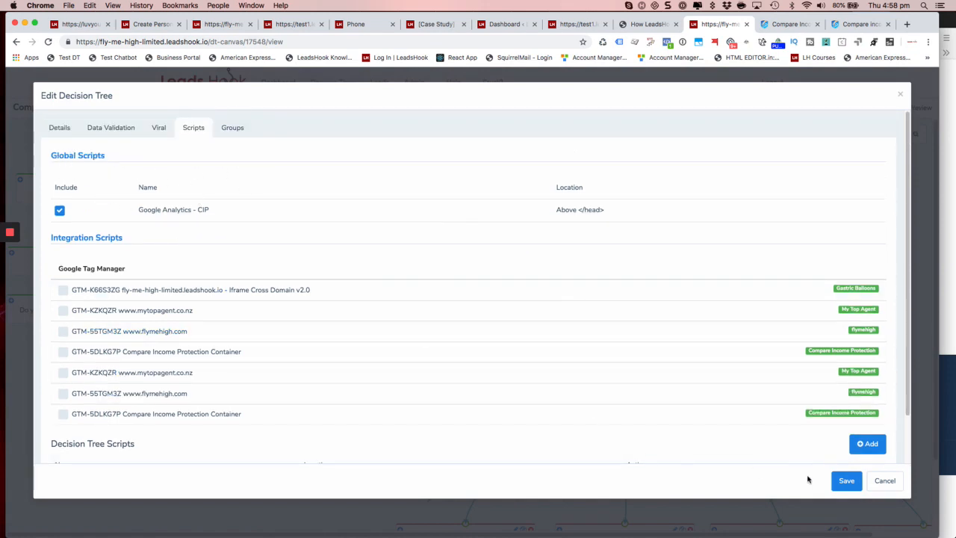
pyautogui.click(884, 481)
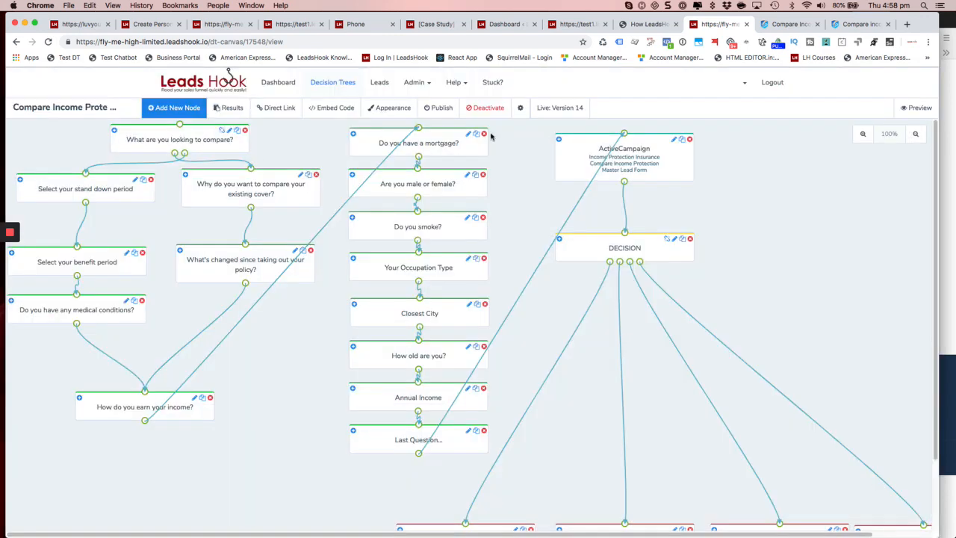
# - Inspect the code of the account-wide Google Analytics - CIP script and close it without saving
pyautogui.click(428, 86)
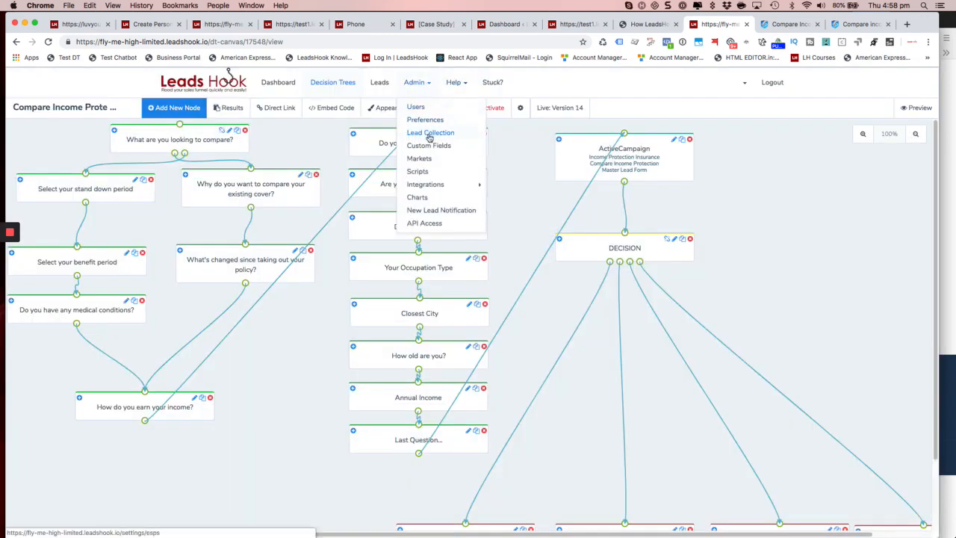
pyautogui.click(419, 86)
pyautogui.click(419, 85)
pyautogui.click(426, 176)
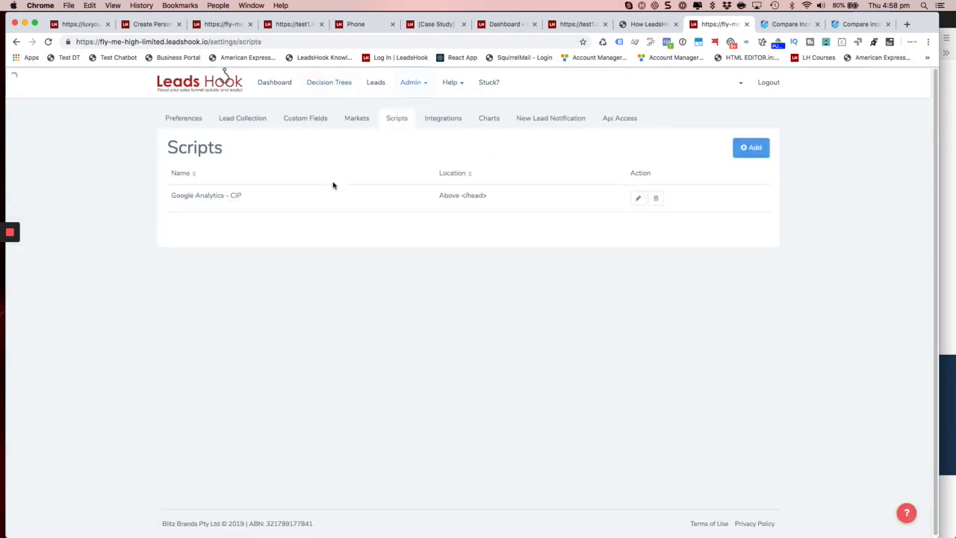
pyautogui.click(638, 198)
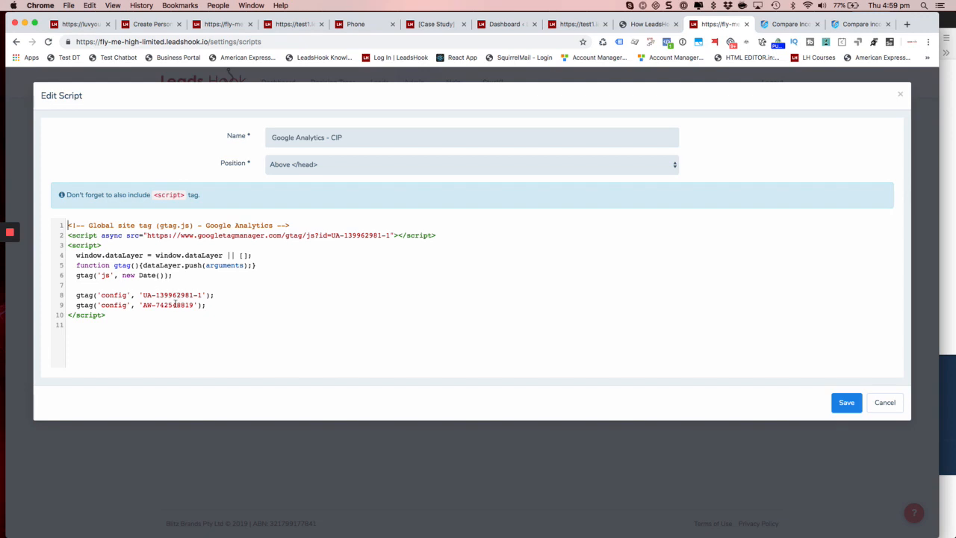
pyautogui.click(887, 405)
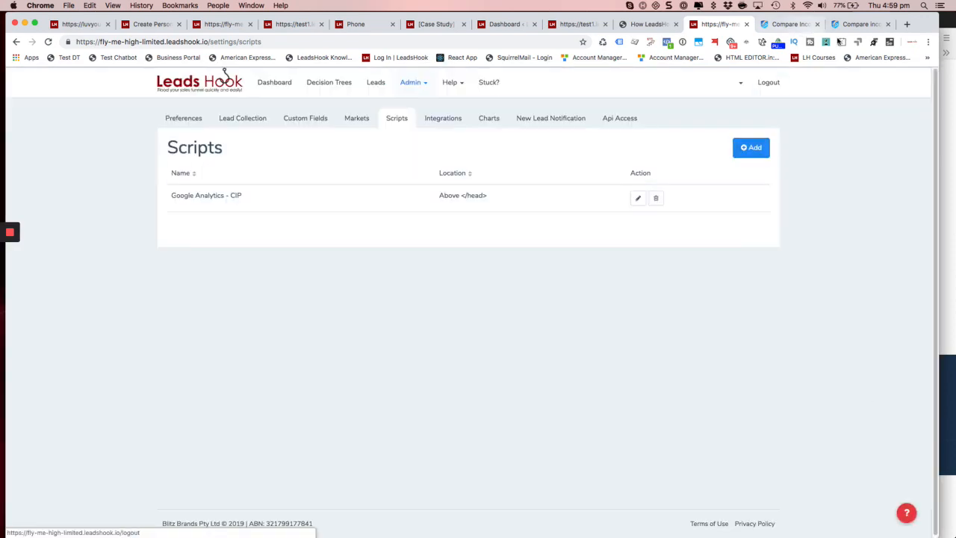
# - Check the questionnaire's loaded sources again alongside the home page's console output
pyautogui.click(858, 25)
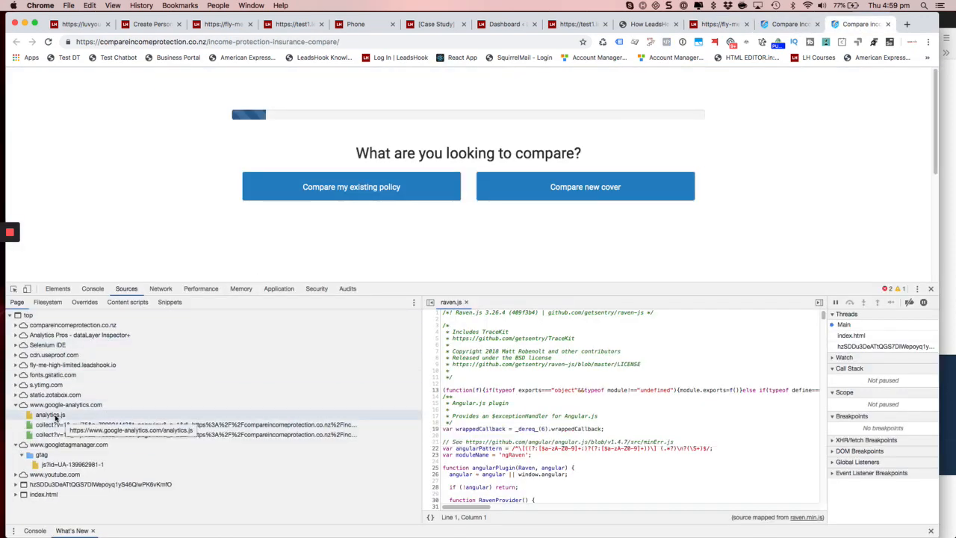
pyautogui.click(786, 28)
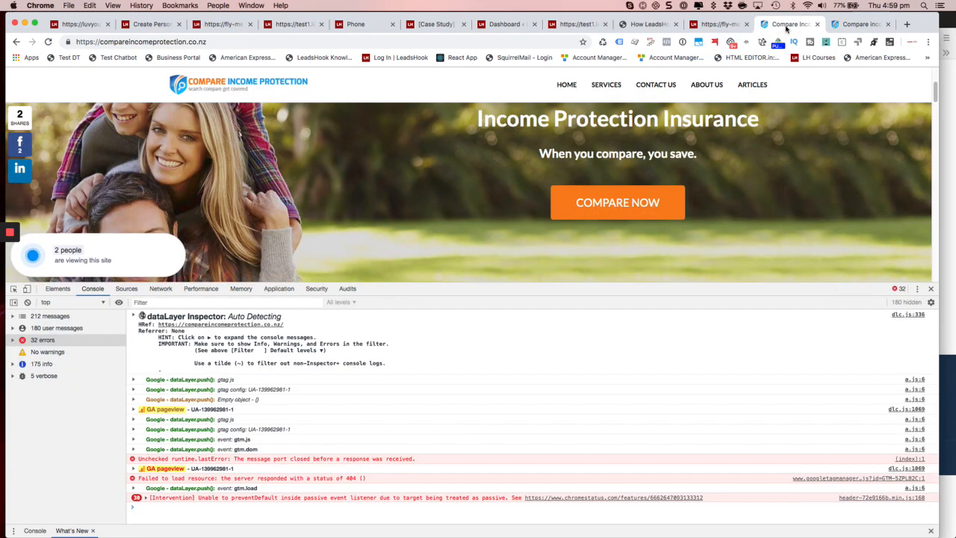
pyautogui.click(852, 31)
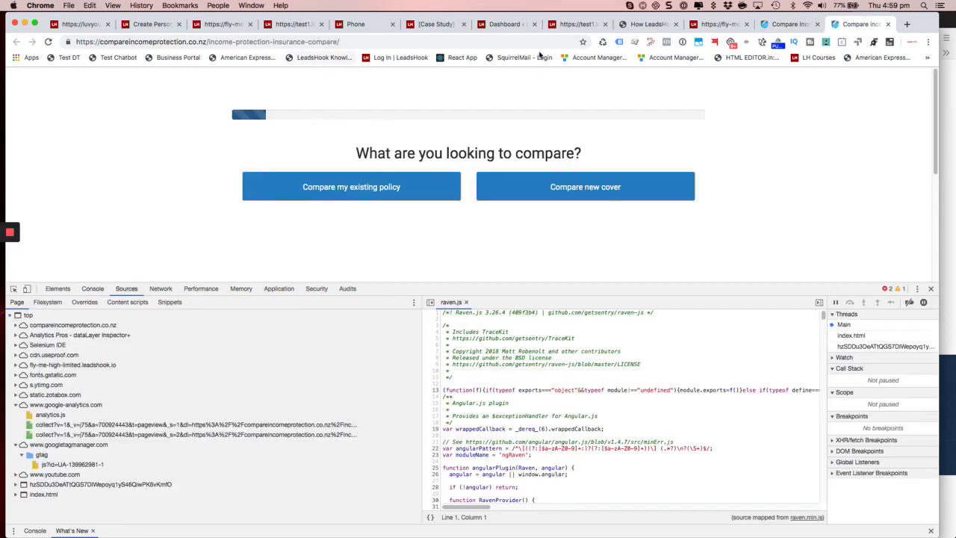
# - Open the GA - lead event script of the Self Employed Income Protection results page in the LeadsHook decision tree
pyautogui.click(729, 28)
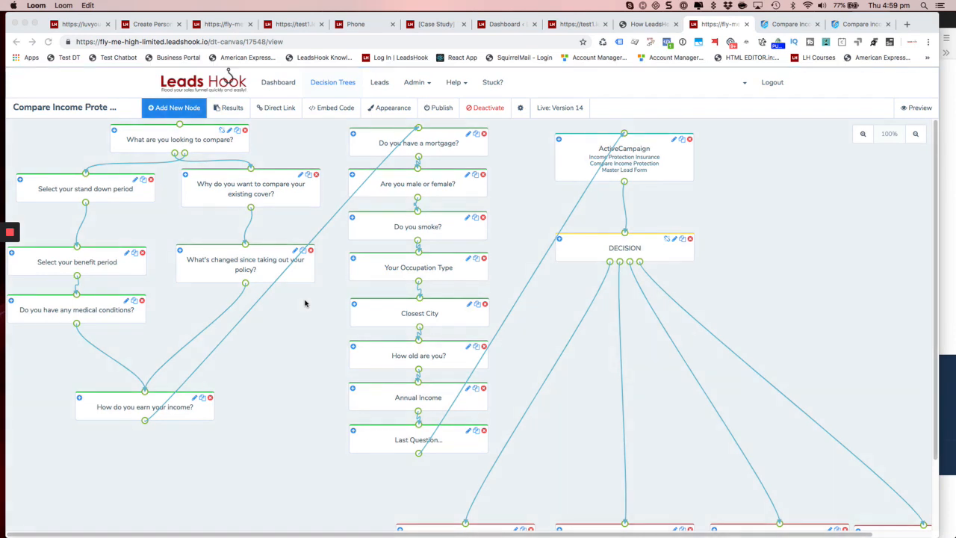
pyautogui.scroll(-2, 303, 299)
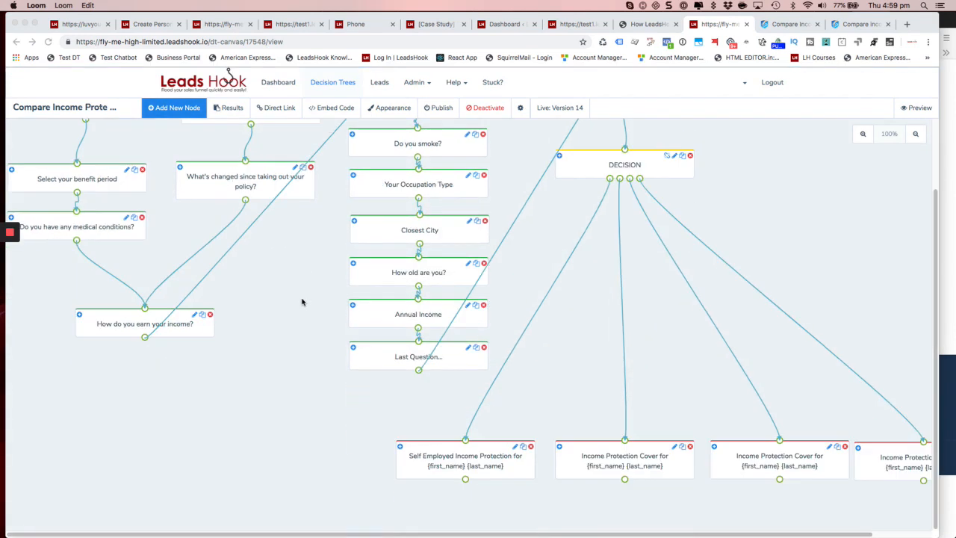
pyautogui.click(276, 457)
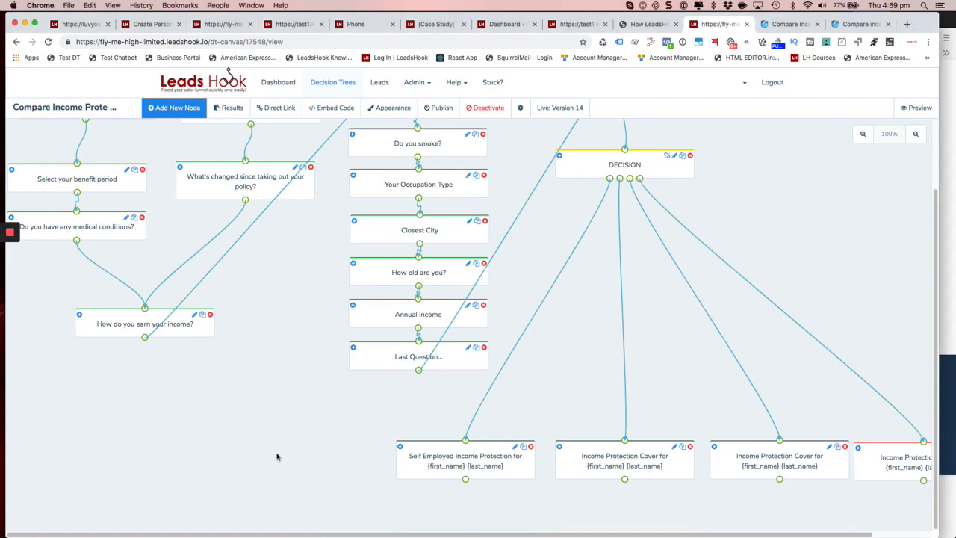
pyautogui.click(435, 463)
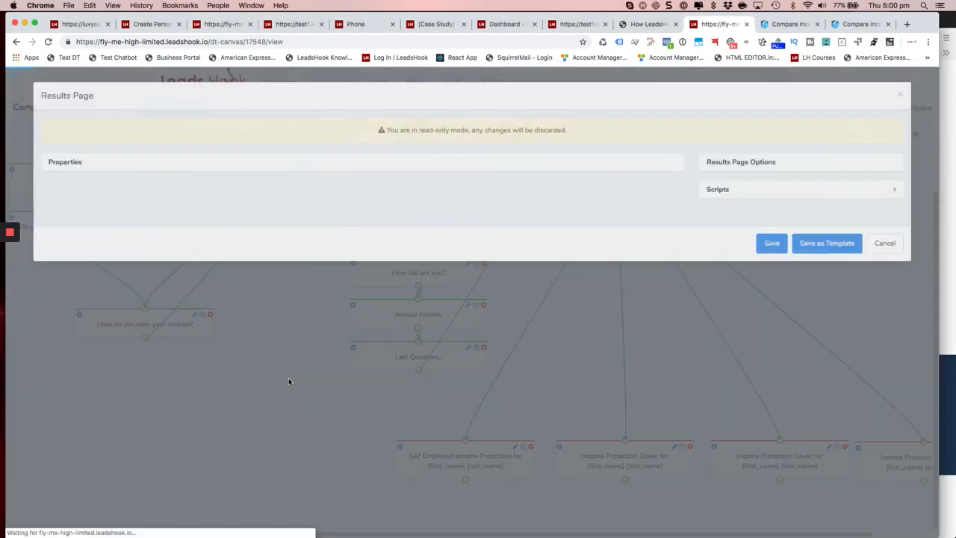
pyautogui.scroll(-5, 683, 300)
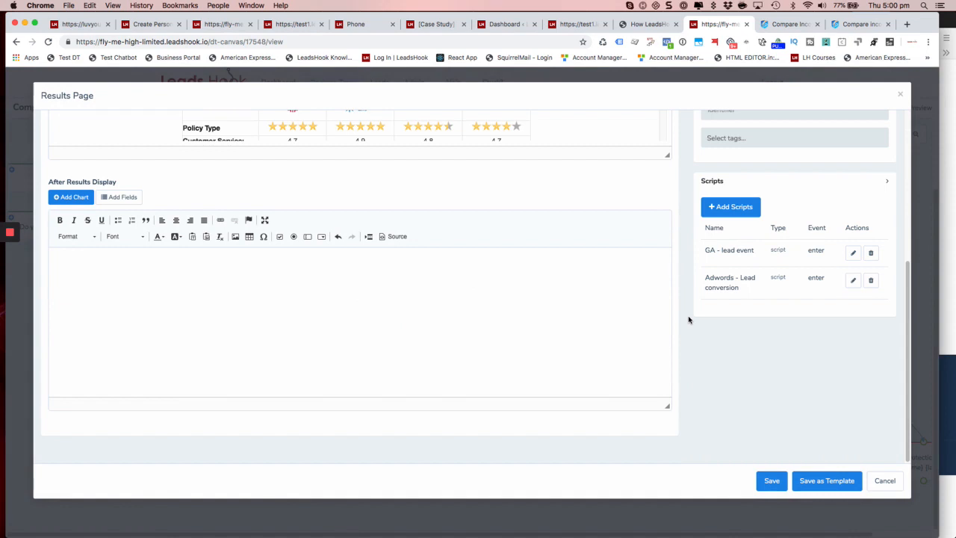
pyautogui.click(853, 253)
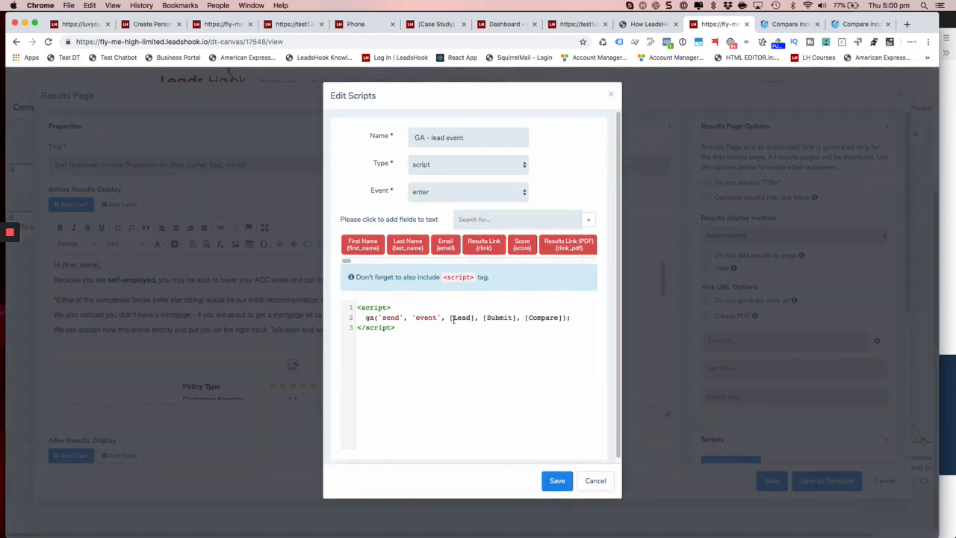
# - Copy the event arguments "[Lead], [Submit], [Compare]" from the script into a blank TextEdit document and place it beside the script editor
pyautogui.moveTo(449, 317); pyautogui.dragTo(565, 319)
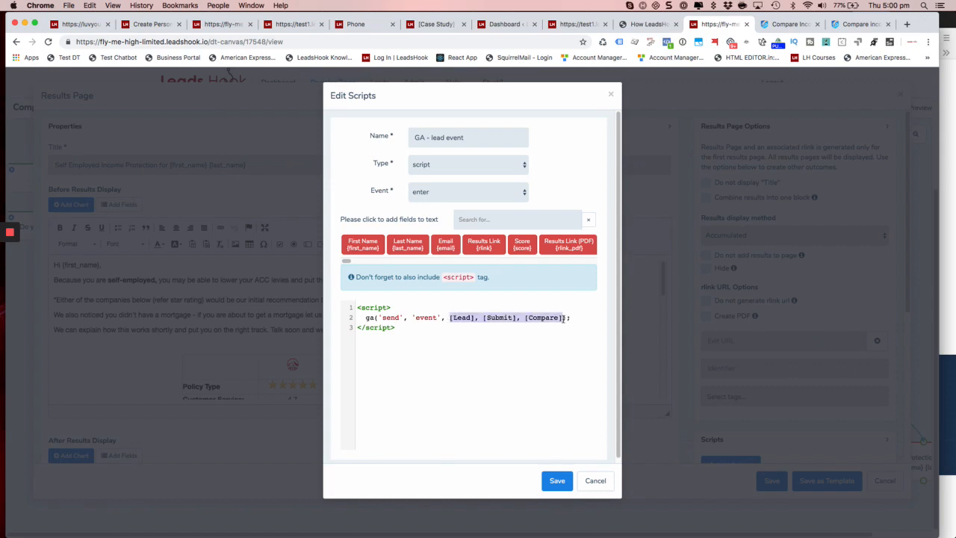
pyautogui.rightClick(553, 317)
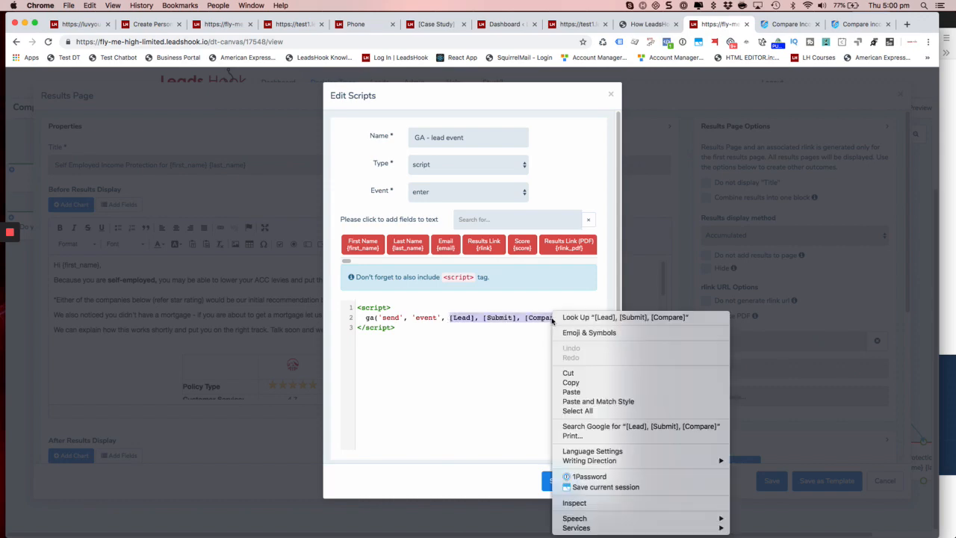
pyautogui.click(568, 383)
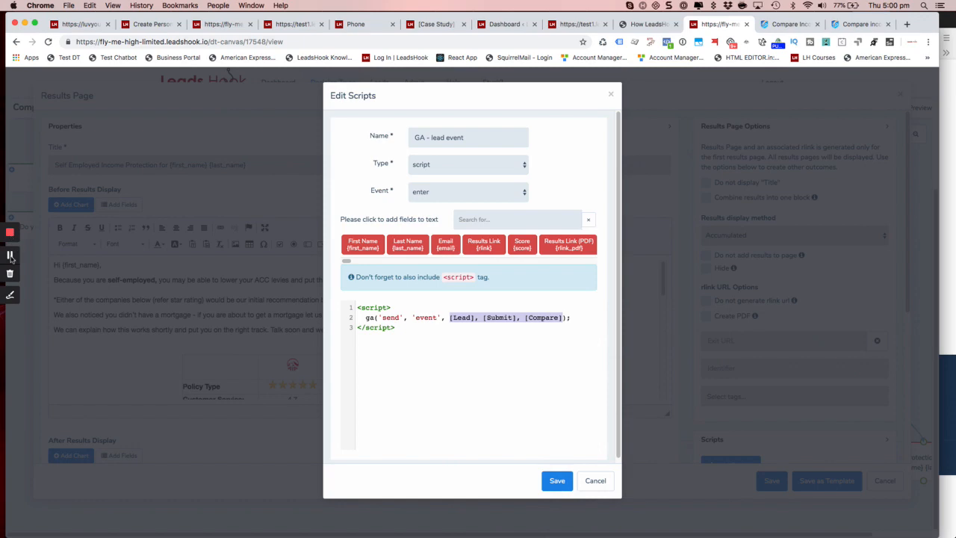
pyautogui.click(10, 257)
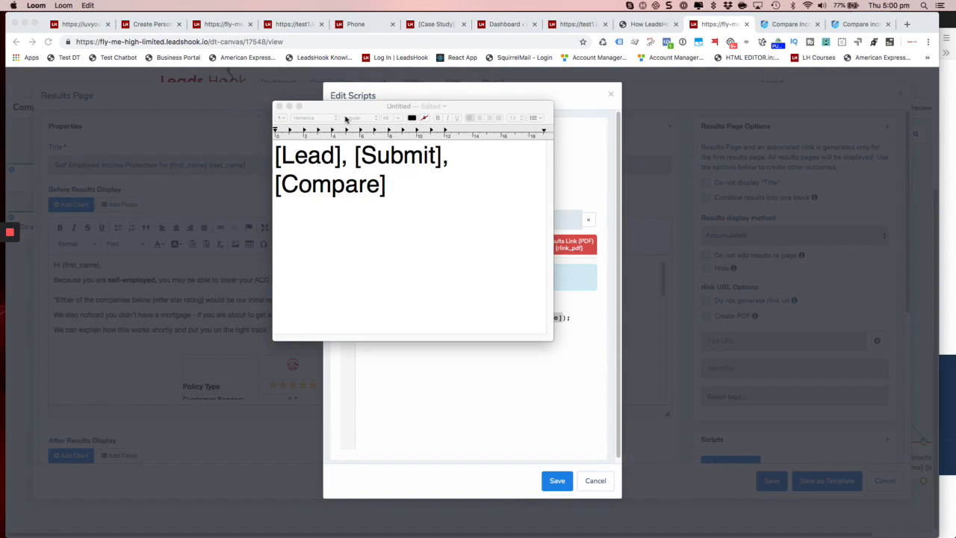
pyautogui.moveTo(346, 109); pyautogui.dragTo(676, 264)
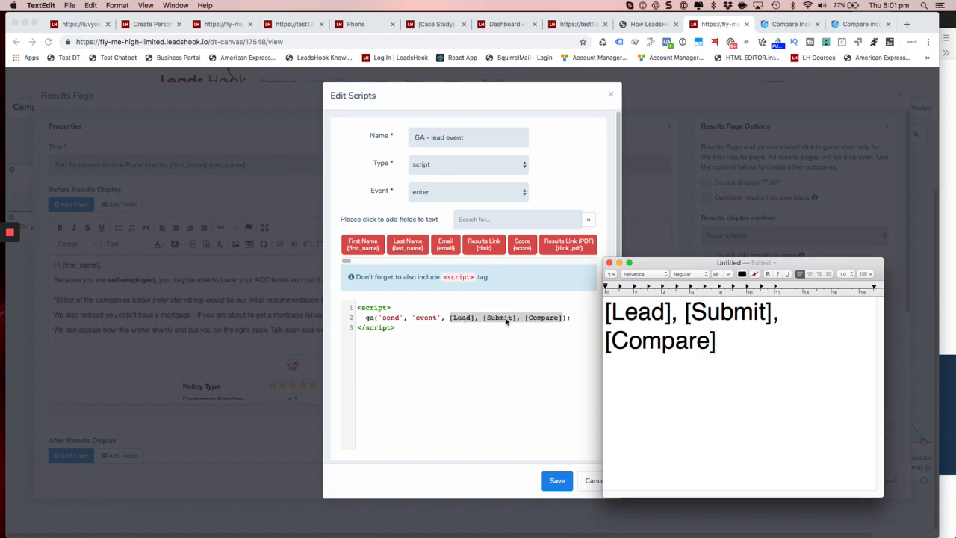
pyautogui.moveTo(659, 265); pyautogui.dragTo(703, 259)
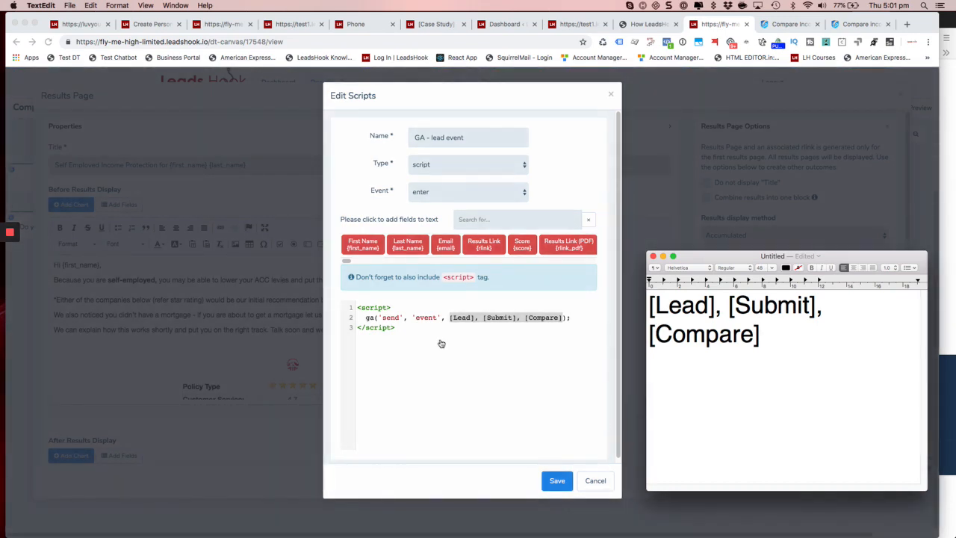
pyautogui.click(442, 343)
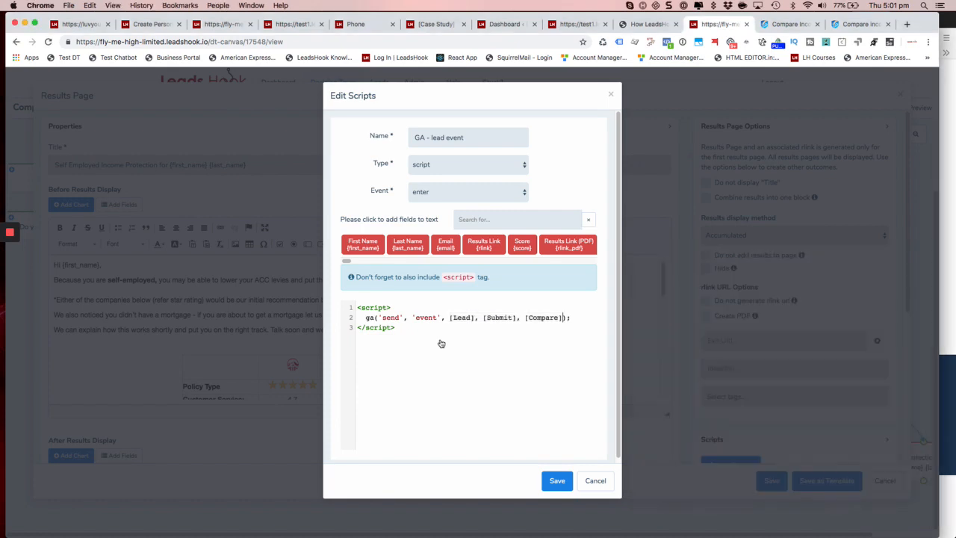
# - Open the LeadsHook Knowledge Base in a new browser tab
pyautogui.click(907, 24)
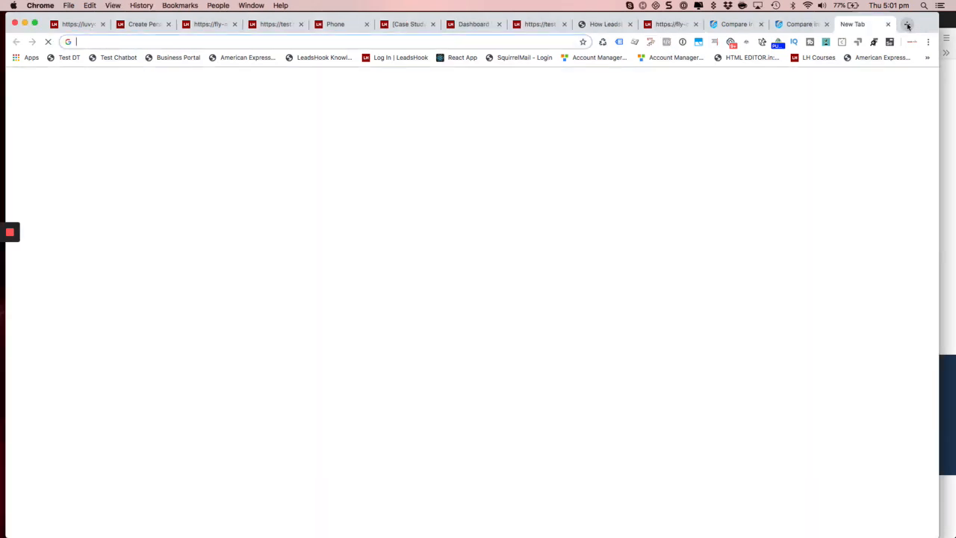
pyautogui.write('help')
pyautogui.press('Down')
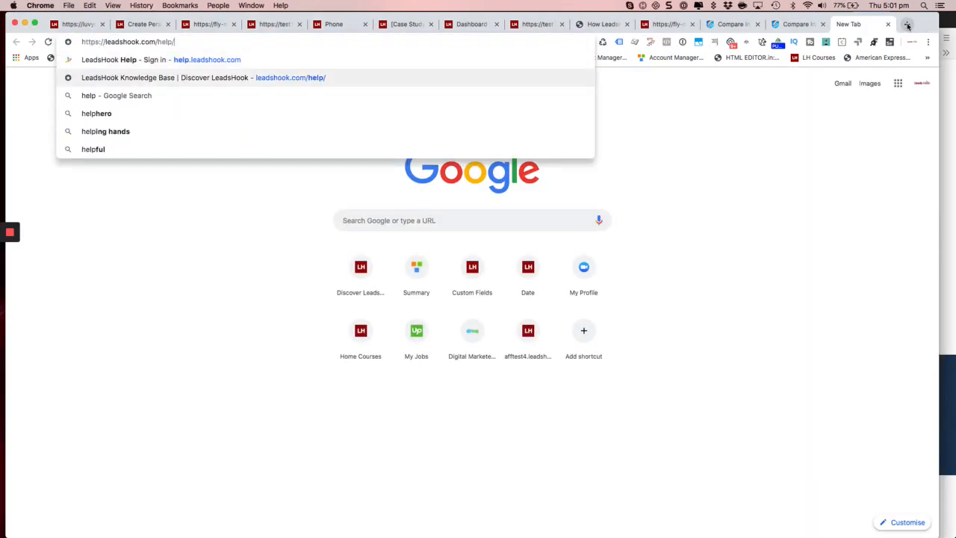
pyautogui.press('Return')
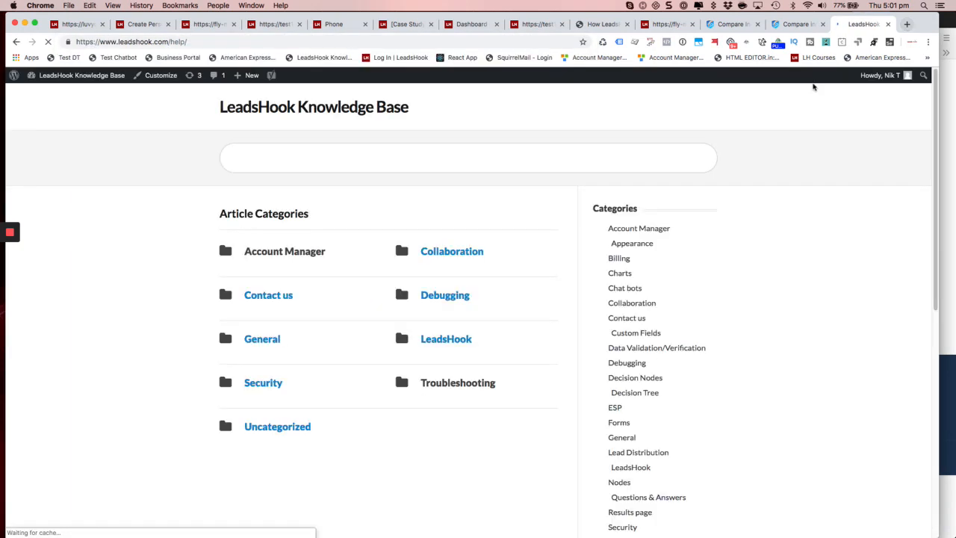
# - Search the knowledge base for "tracking" and open The Complete Guide to Tracking & Analytics
pyautogui.click(415, 165)
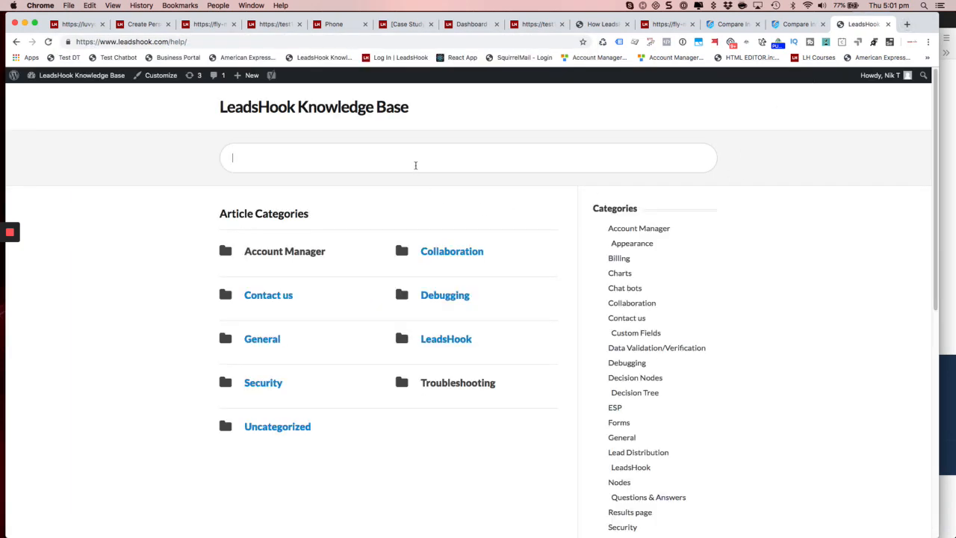
pyautogui.write('trackking')
pyautogui.press('Return')
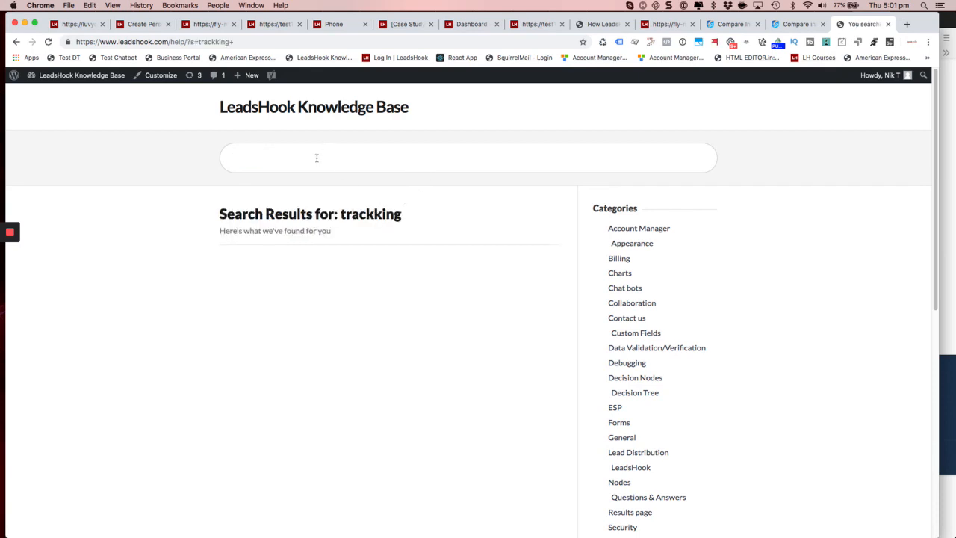
pyautogui.write('tracking')
pyautogui.press('Return')
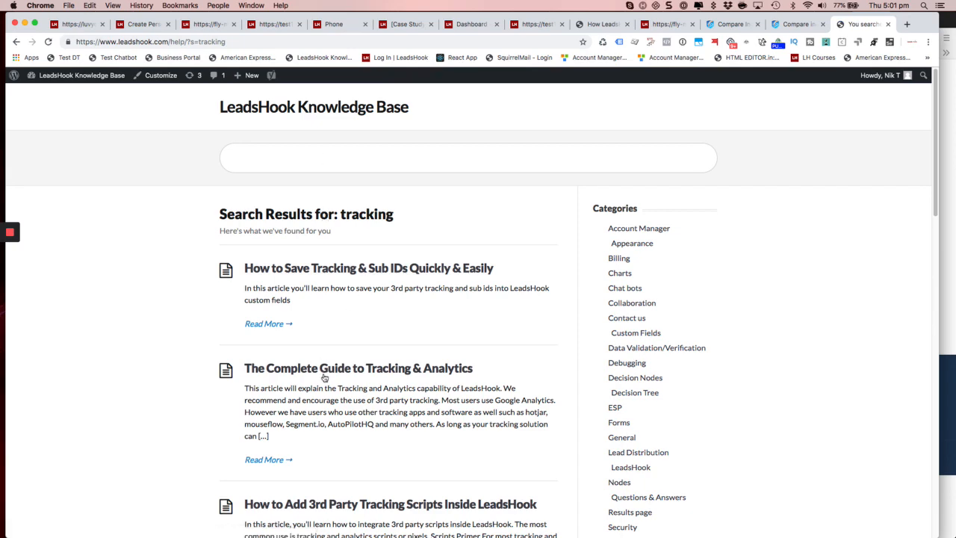
pyautogui.click(324, 377)
# - Find the guide's section on firing Google Analytics events and highlight its complete sample script
pyautogui.scroll(-3, 176, 223)
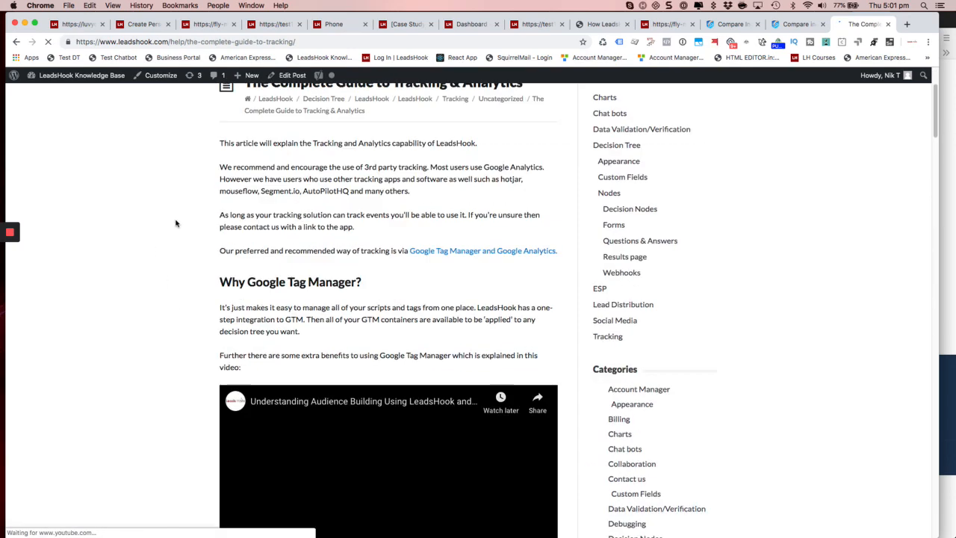
pyautogui.scroll(-15, 176, 223)
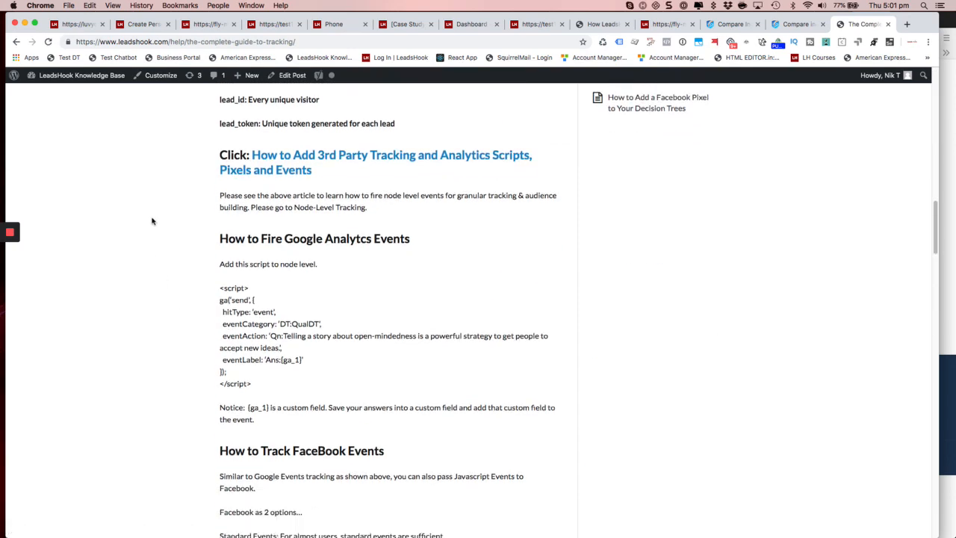
pyautogui.scroll(-3, 152, 221)
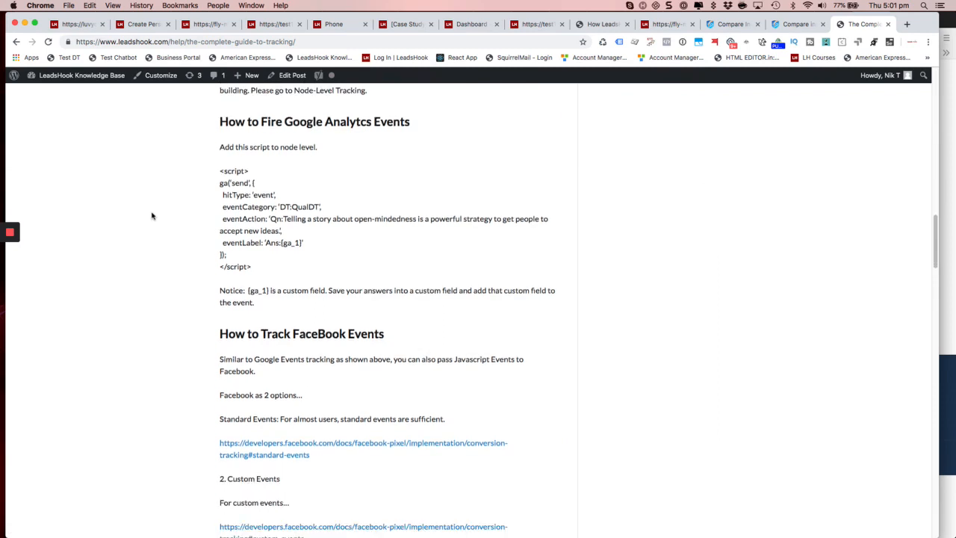
pyautogui.moveTo(219, 185); pyautogui.dragTo(297, 242)
pyautogui.click(216, 231)
pyautogui.scroll(1, 194, 196)
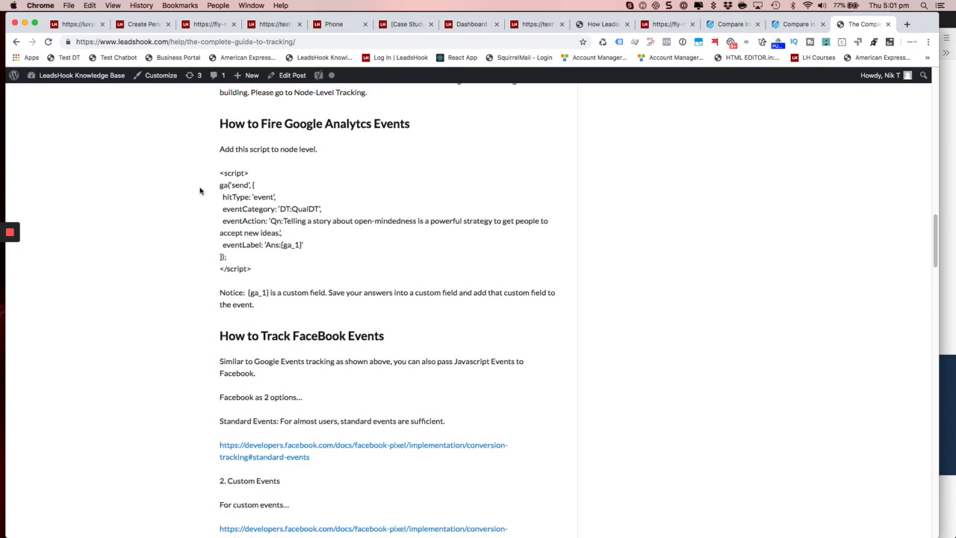
pyautogui.moveTo(221, 173); pyautogui.dragTo(292, 267)
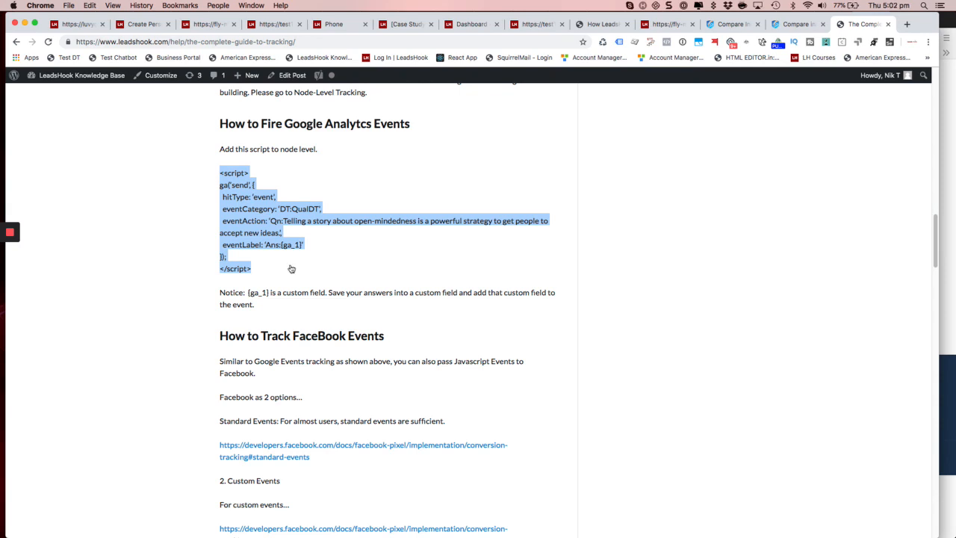
# - Check the GA - lead event script in LeadsHook against the guide's sample and return to the guide
pyautogui.press('super+Tab')
pyautogui.press('super+Tab')
pyautogui.click(800, 26)
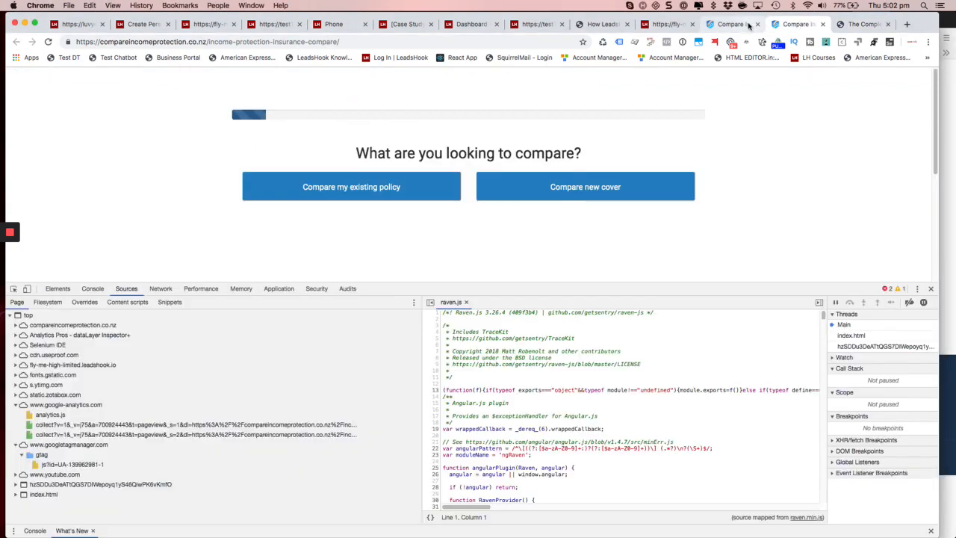
pyautogui.click(673, 26)
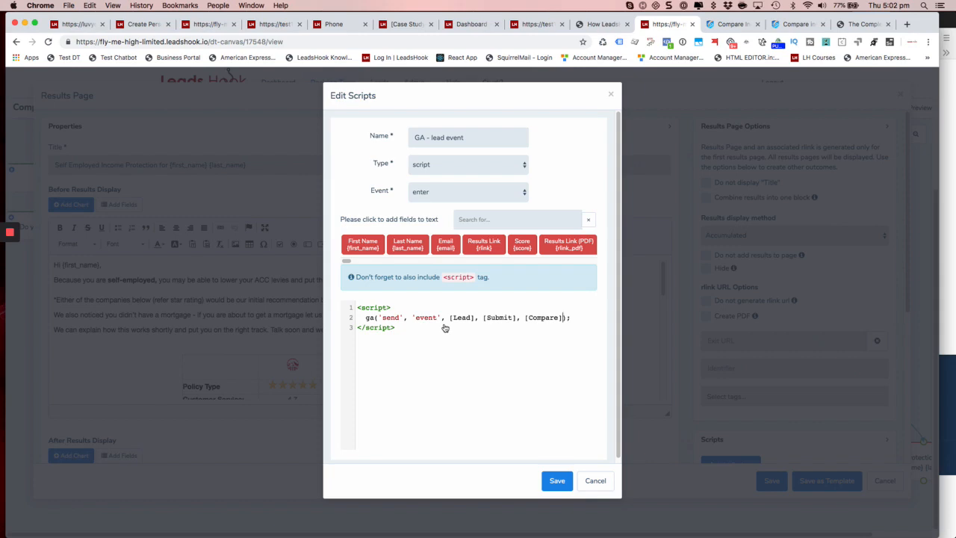
pyautogui.click(859, 25)
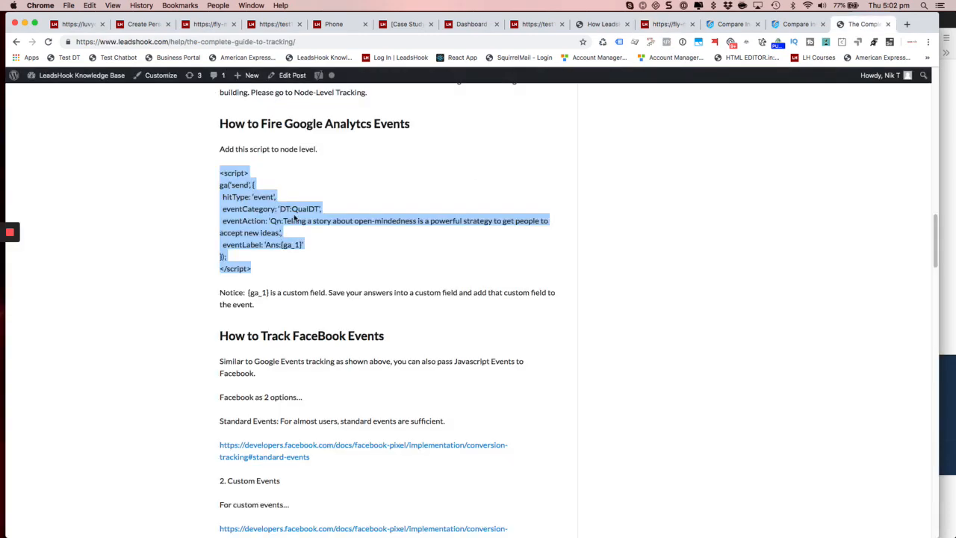
# - Examine the sample script's hitType, eventCategory, eventAction and eventLabel lines and the surrounding guide text
pyautogui.moveTo(223, 196); pyautogui.dragTo(250, 196)
pyautogui.click(240, 197)
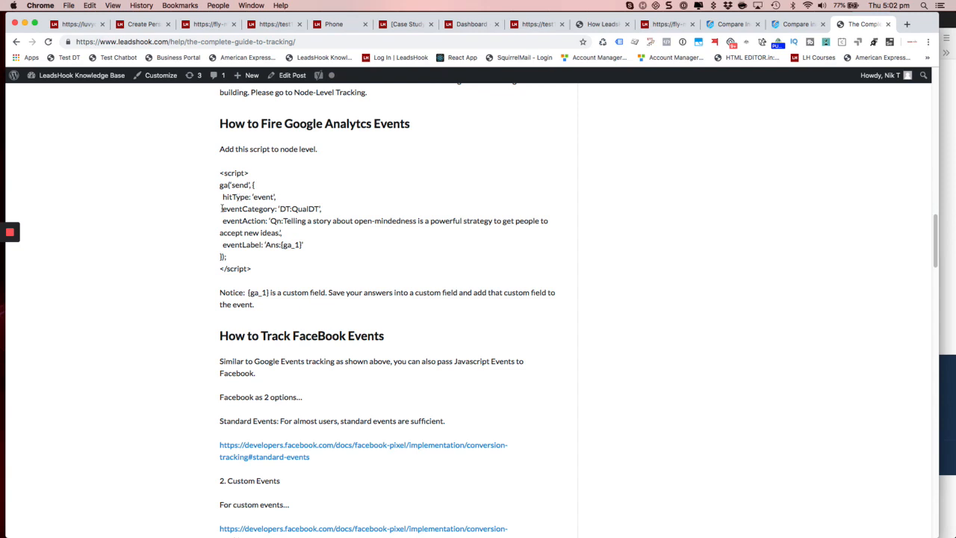
pyautogui.moveTo(222, 209); pyautogui.dragTo(312, 243)
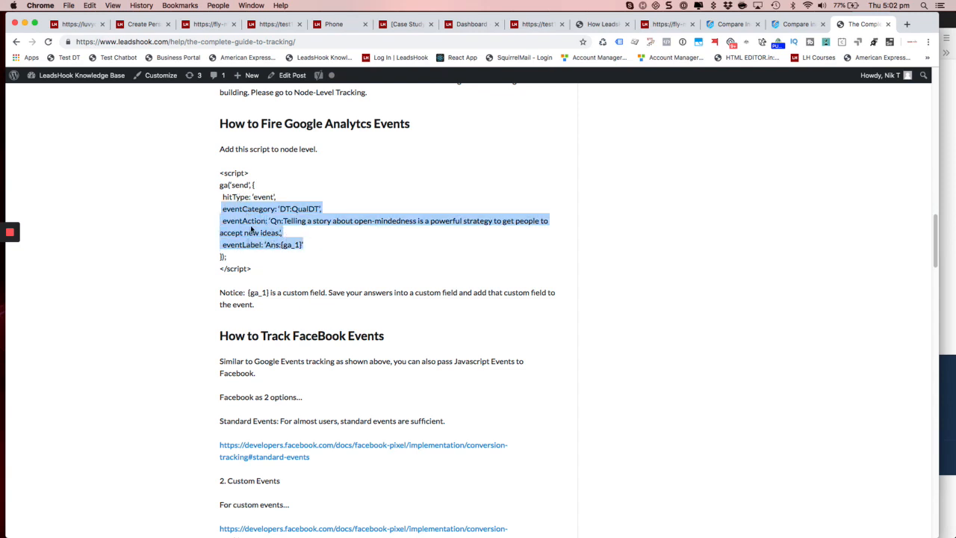
pyautogui.click(255, 221)
pyautogui.scroll(5, 243, 190)
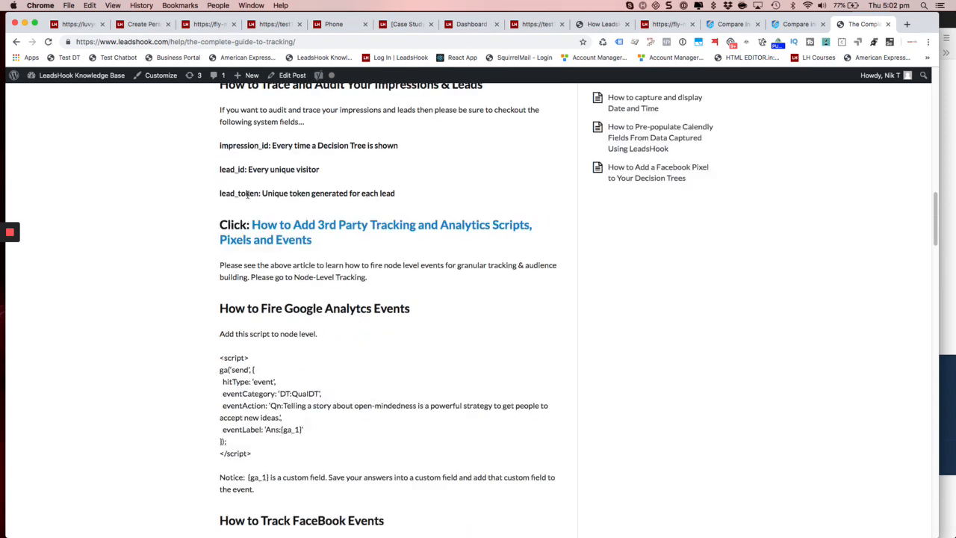
pyautogui.scroll(-5, 240, 183)
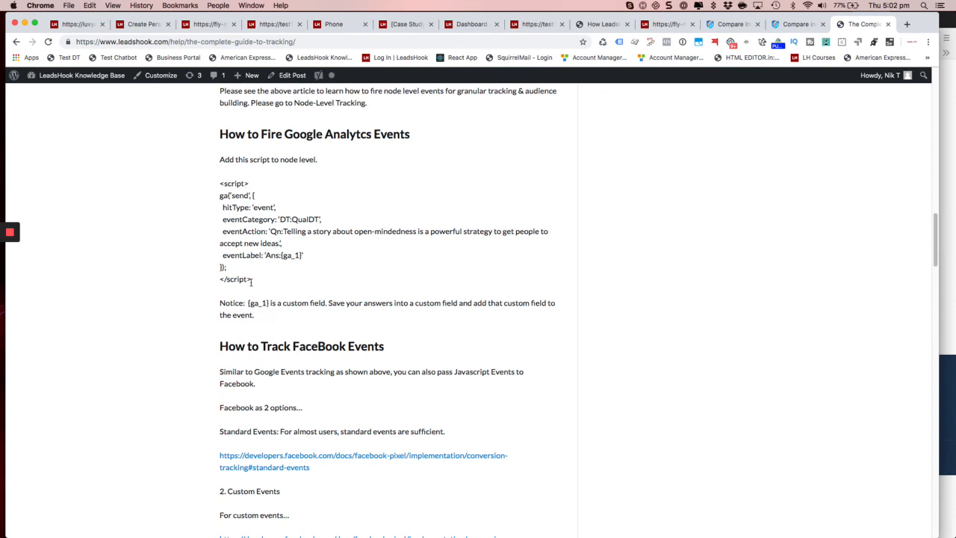
# - Highlight the sample from its ga('send') line to the closing script tag and compare its format with the GA - lead event script again
pyautogui.moveTo(255, 282); pyautogui.dragTo(221, 193)
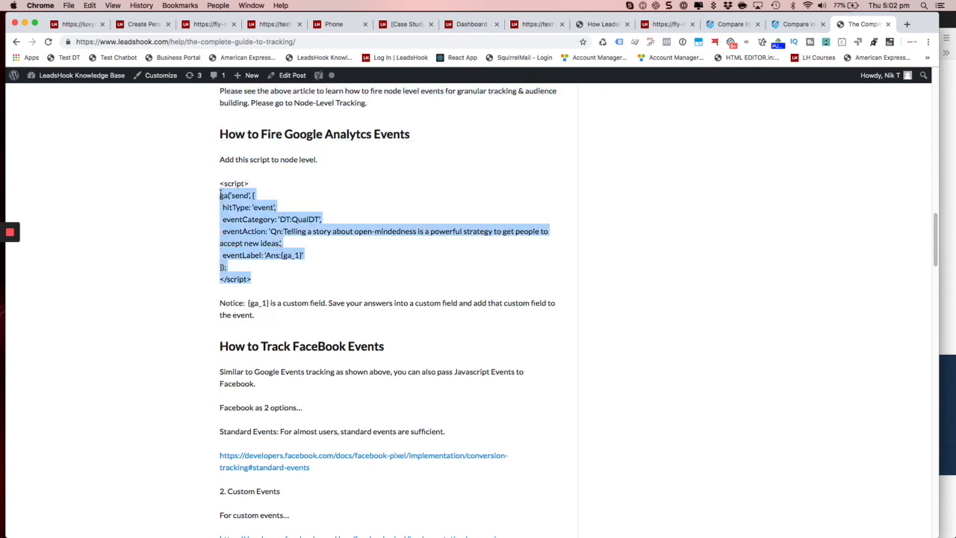
pyautogui.click(221, 195)
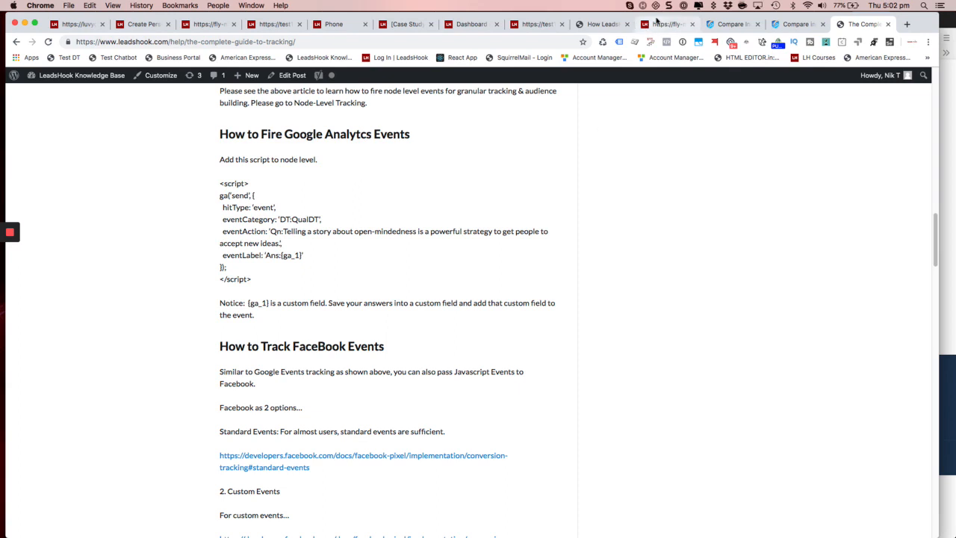
pyautogui.click(662, 24)
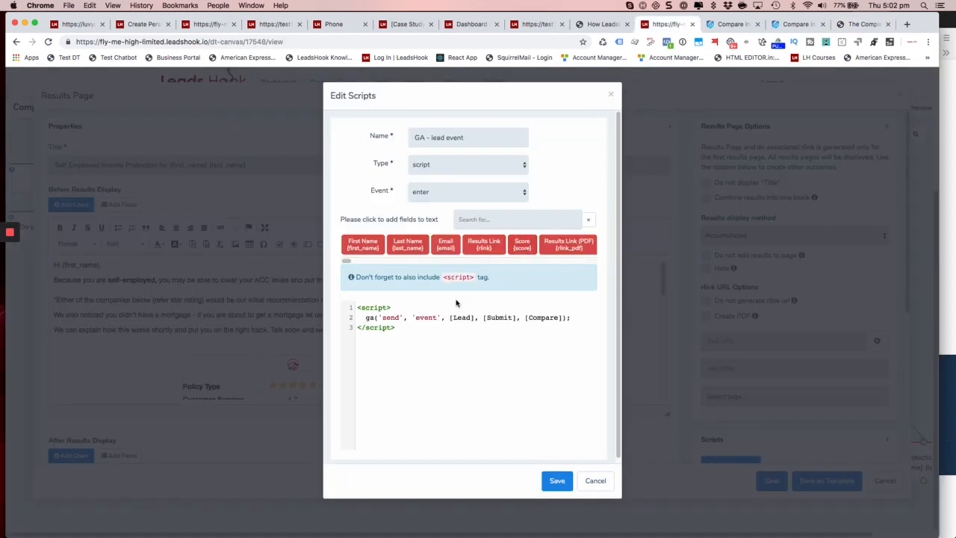
pyautogui.click(857, 26)
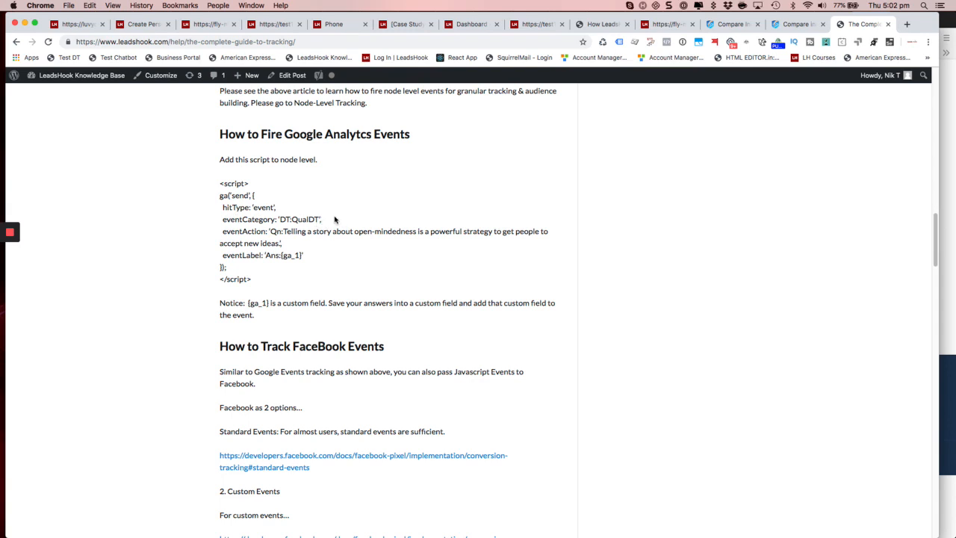
# - Compare the GA - lead event script in LeadsHook with the tracking guide's Google Analytics event sample, going back and forth between them
pyautogui.click(797, 26)
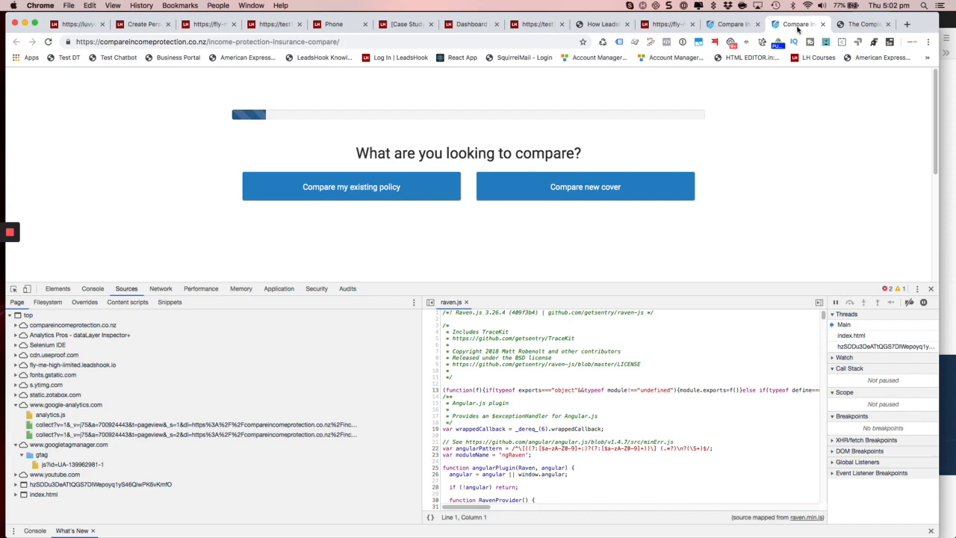
pyautogui.click(731, 24)
pyautogui.click(668, 23)
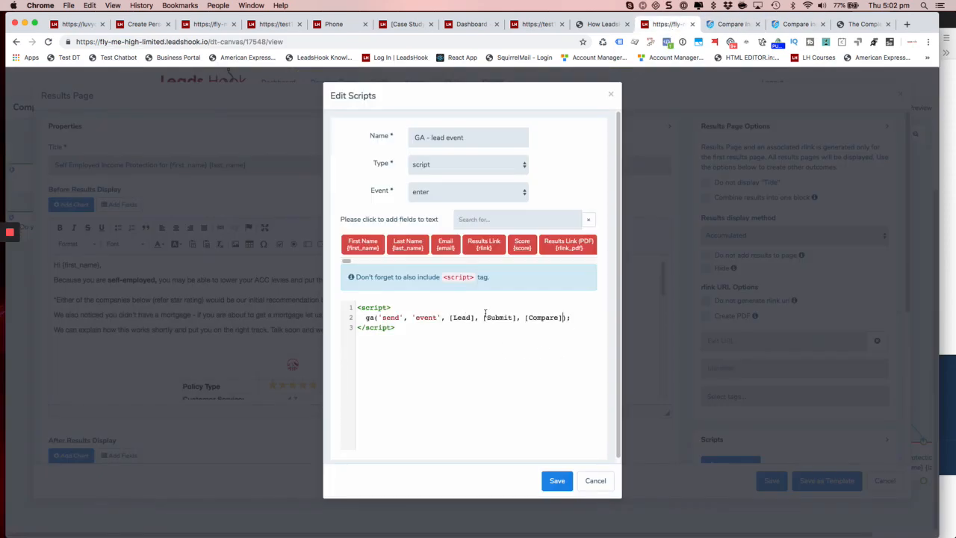
pyautogui.click(863, 24)
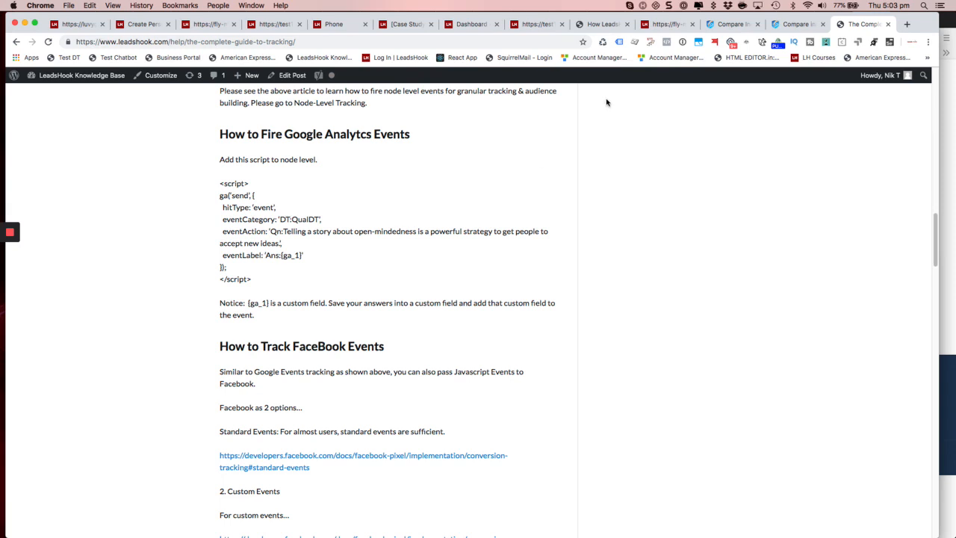
pyautogui.click(669, 24)
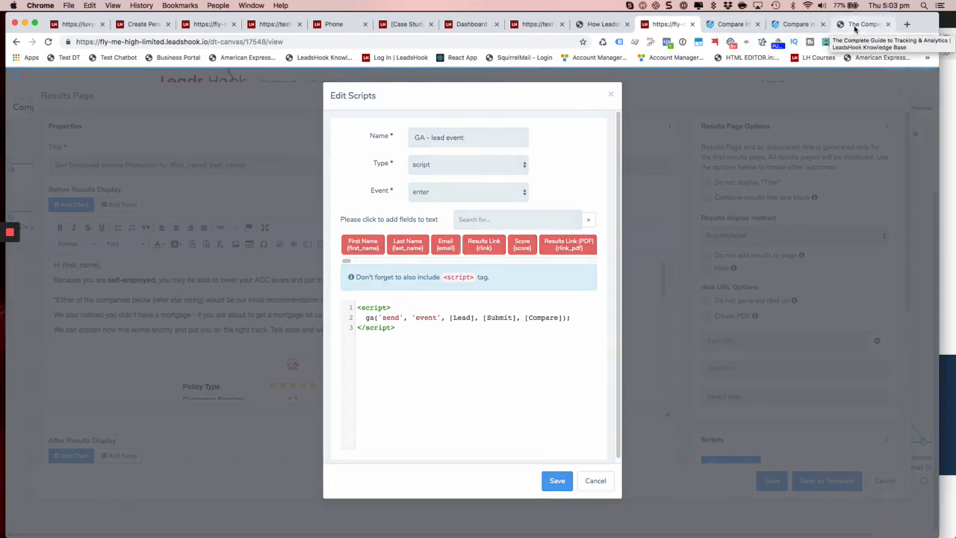
pyautogui.click(855, 27)
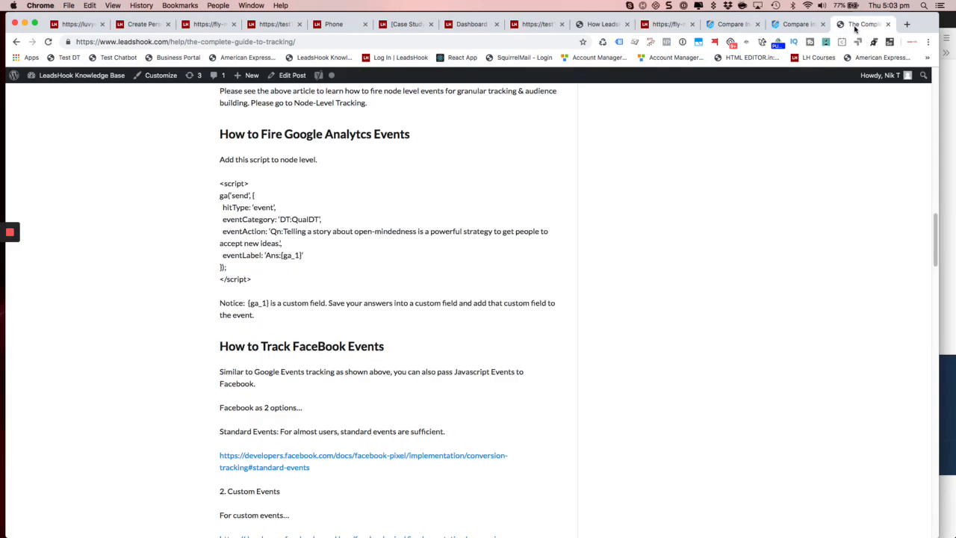
pyautogui.click(678, 27)
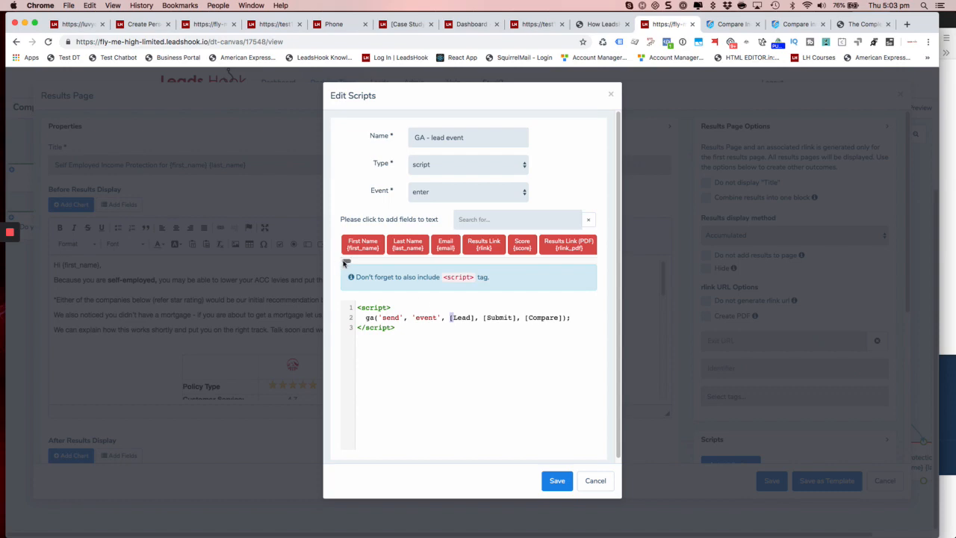
# - Search the script editor's insertable fields for "lead" and clear the search
pyautogui.click(523, 221)
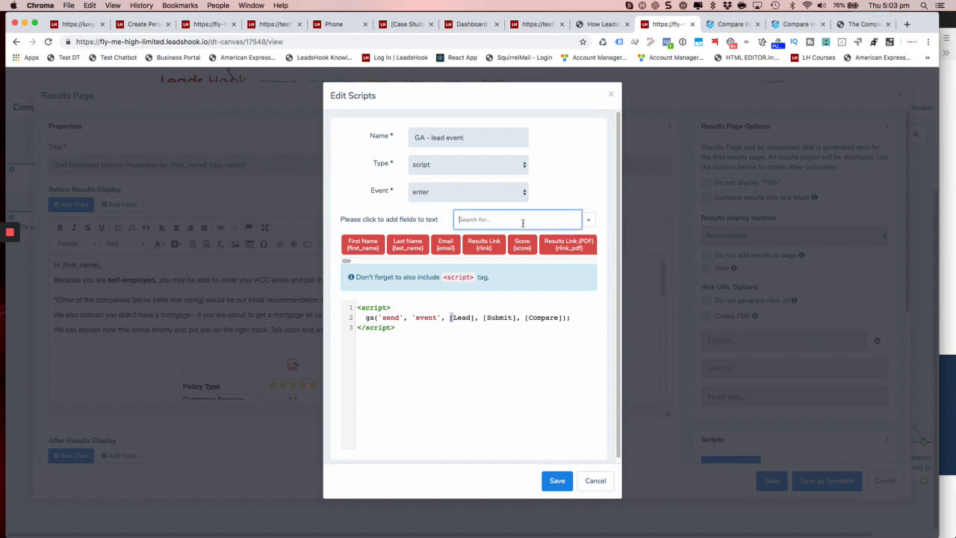
pyautogui.write('lead')
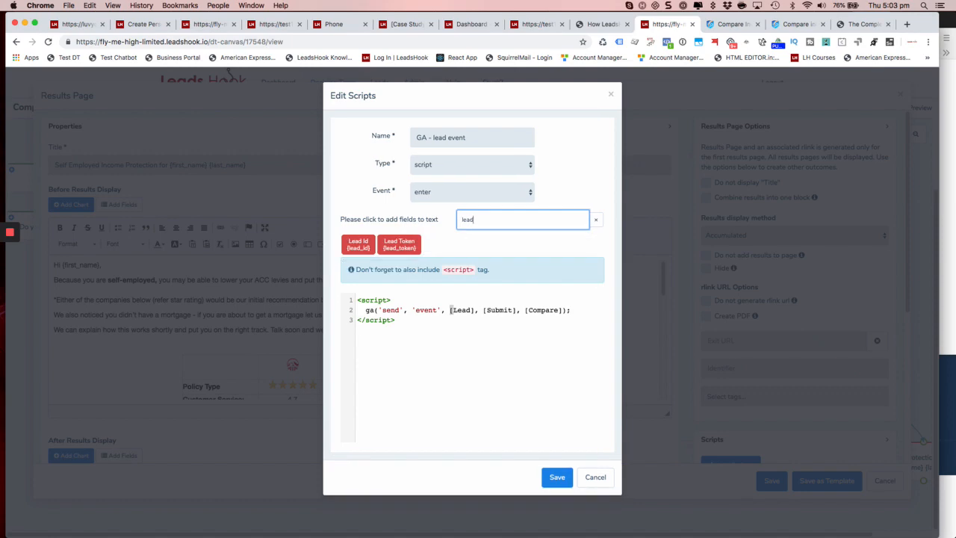
pyautogui.press('BackSpace')
pyautogui.press('BackSpace')
pyautogui.press('BackSpace')
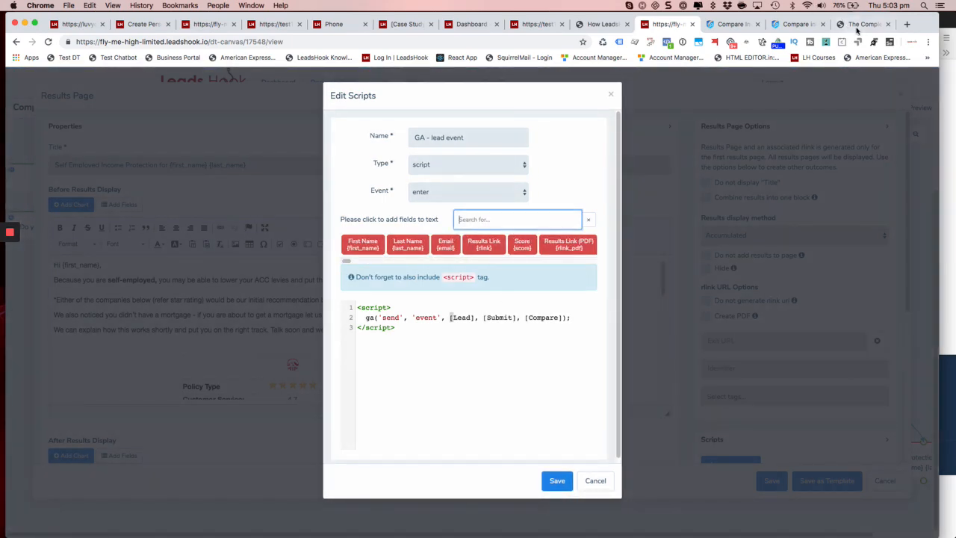
# - Highlight the hitType line in the guide's sample and the [Lead], [Submit], [Compare] arguments in the GA - lead event script
pyautogui.click(857, 29)
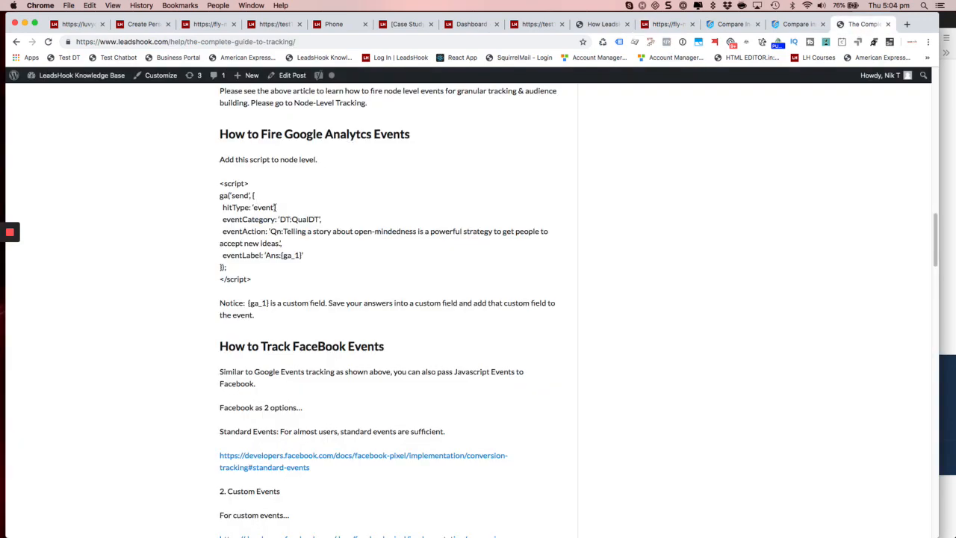
pyautogui.moveTo(278, 212); pyautogui.dragTo(228, 207)
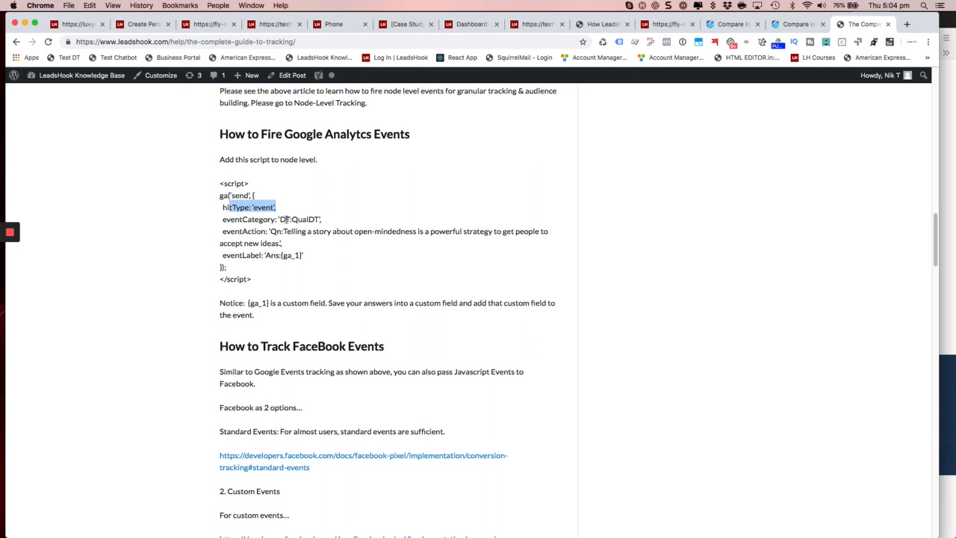
pyautogui.click(658, 26)
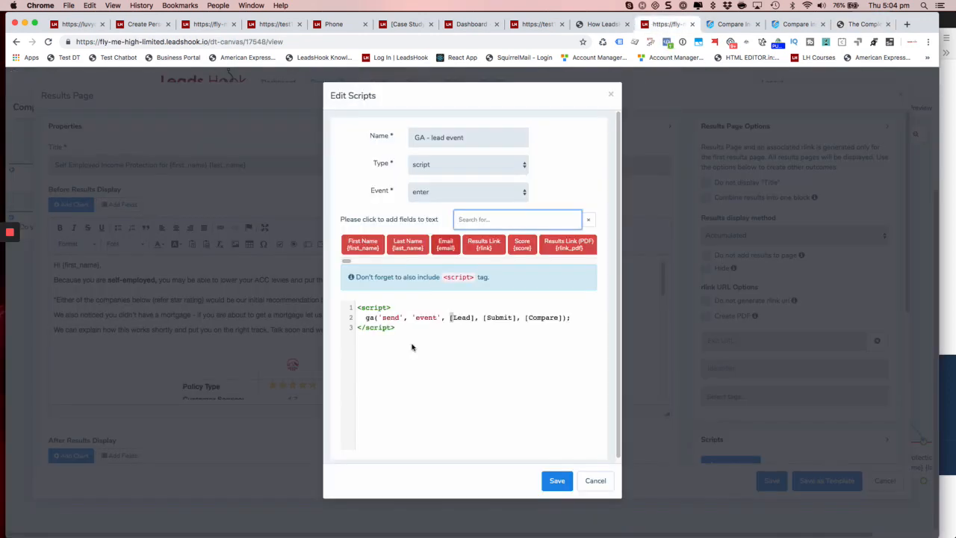
pyautogui.click(450, 318)
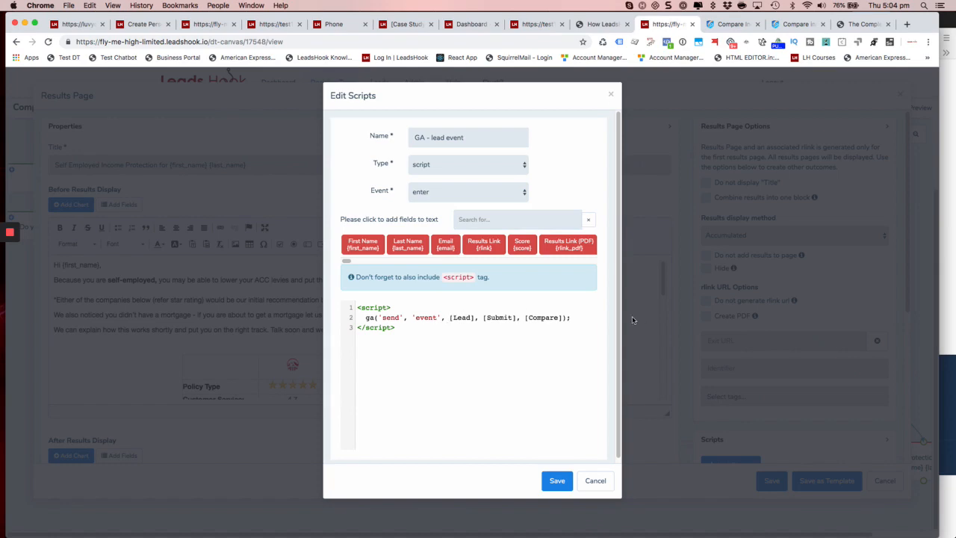
pyautogui.moveTo(562, 317); pyautogui.dragTo(449, 318)
# - Return to the tracking guide and highlight its full Google Analytics event sample from the opening to the closing script tag
pyautogui.click(863, 25)
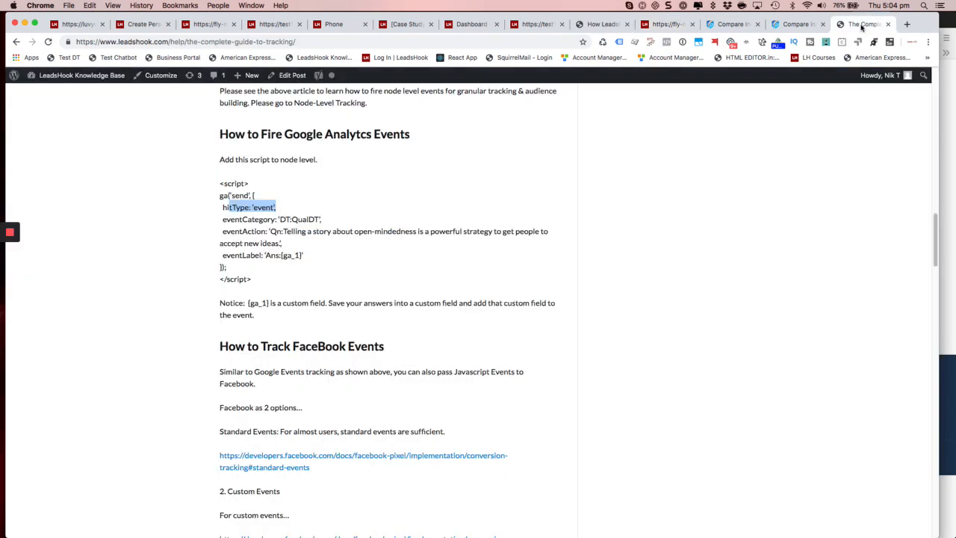
pyautogui.click(253, 152)
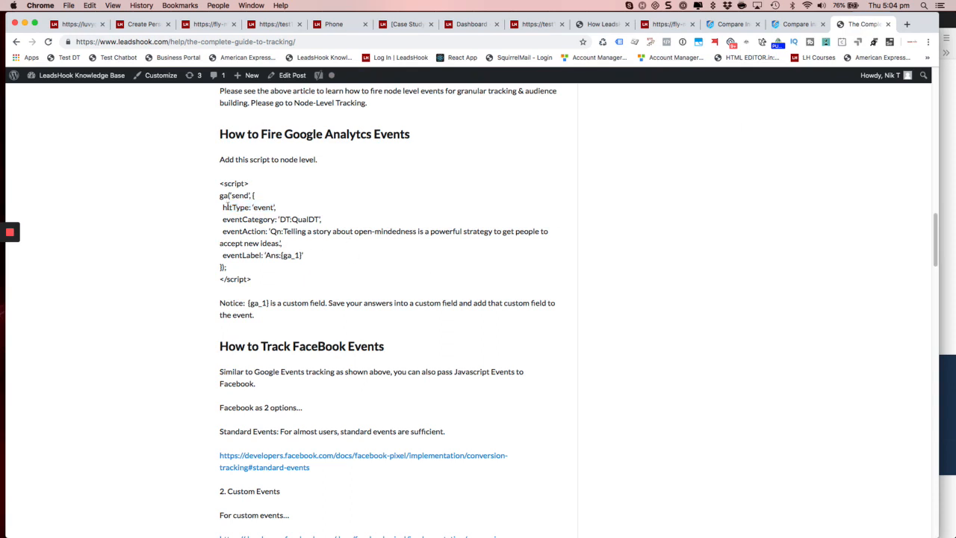
pyautogui.moveTo(220, 184); pyautogui.dragTo(256, 278)
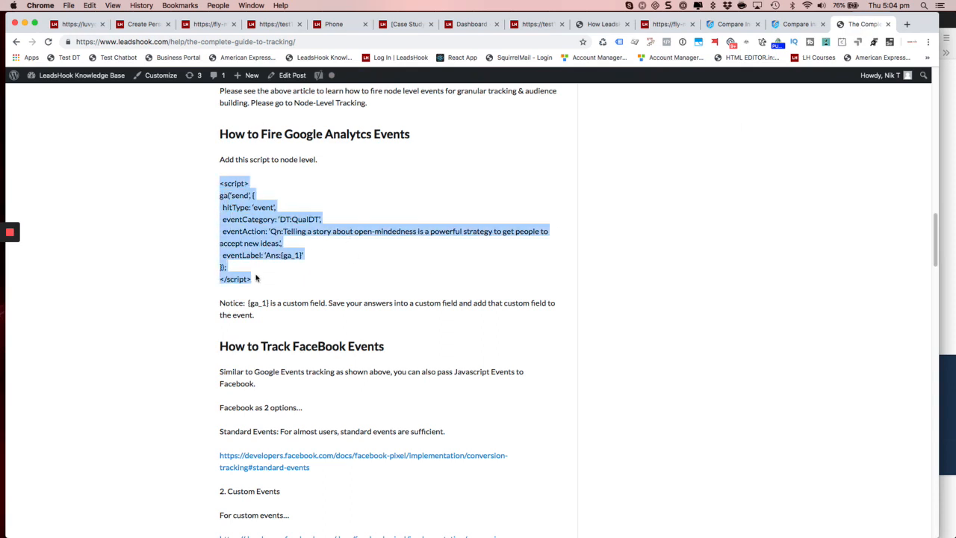
# - Find and highlight the guide's Google Analytics Example with the {_c_dt} fields, and close the GA - lead event script editor without saving
pyautogui.scroll(-5, 179, 216)
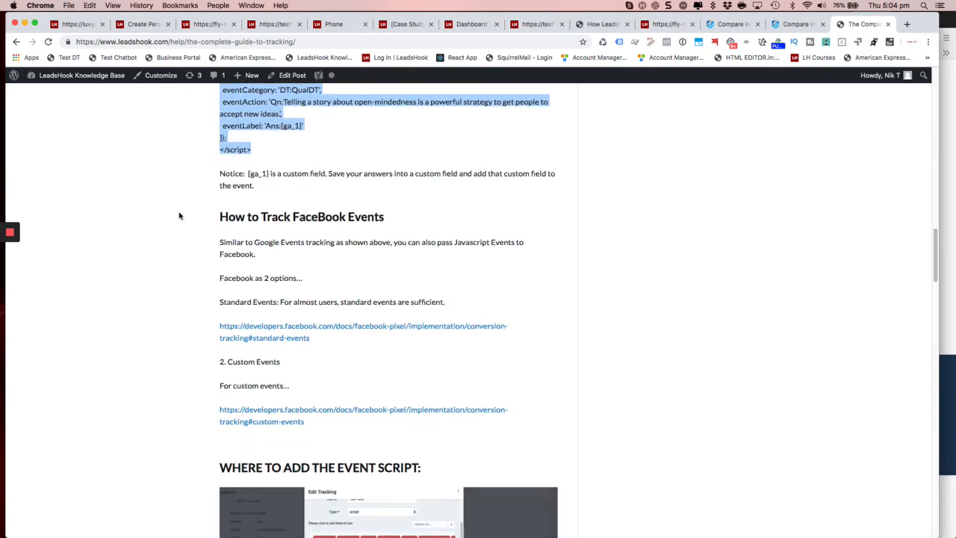
pyautogui.scroll(-10, 179, 216)
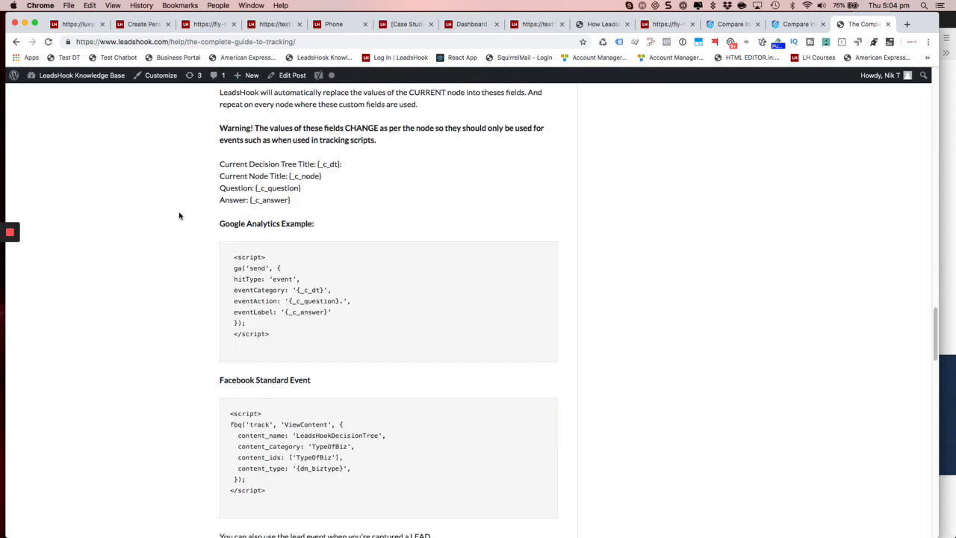
pyautogui.scroll(-2, 179, 216)
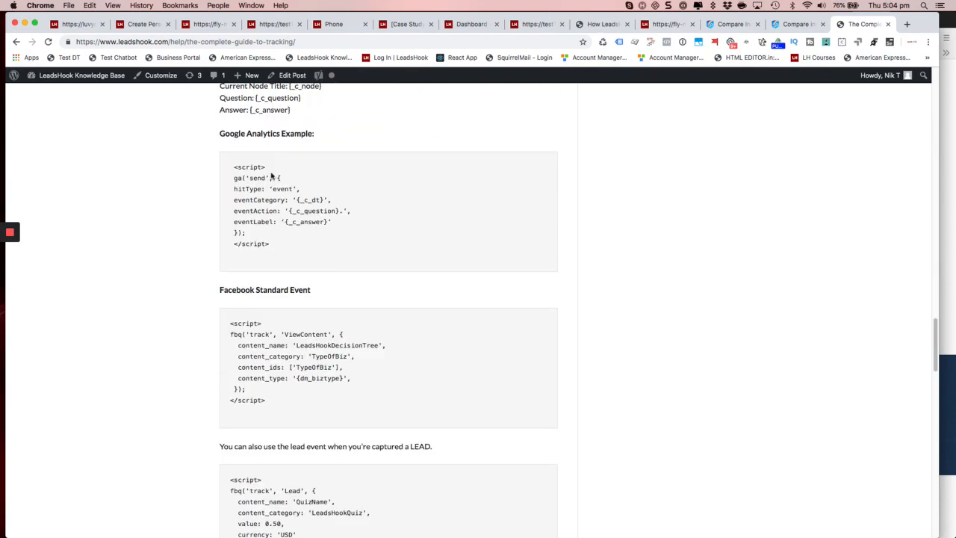
pyautogui.moveTo(232, 167); pyautogui.dragTo(292, 254)
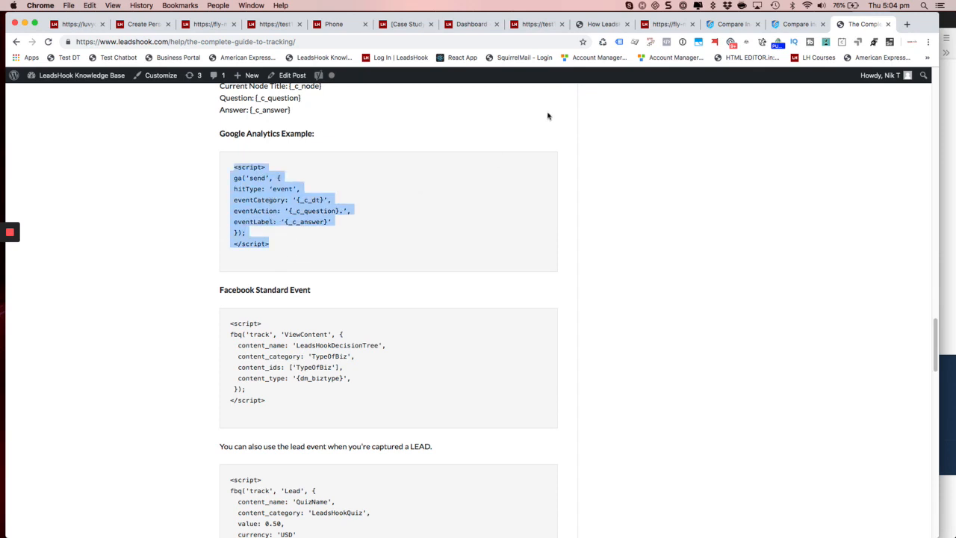
pyautogui.click(662, 25)
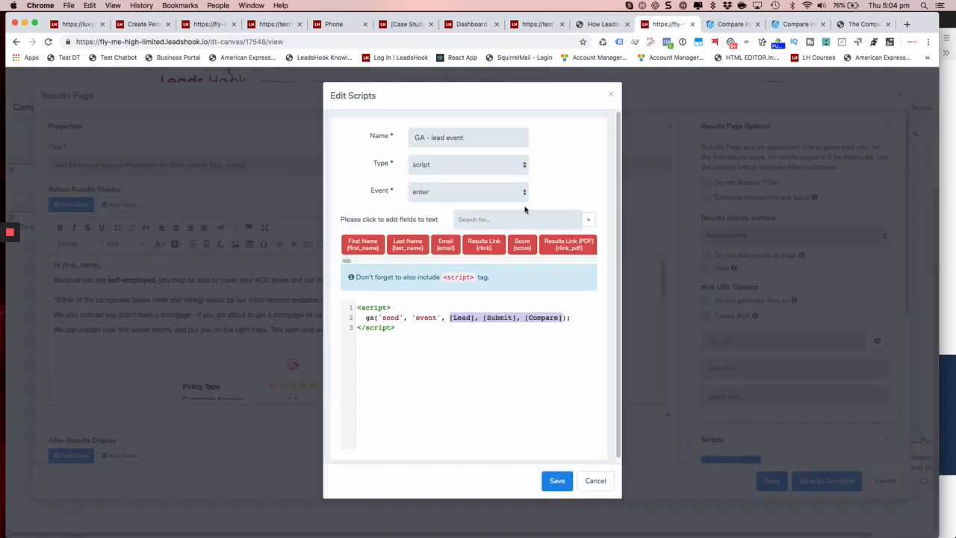
pyautogui.click(589, 481)
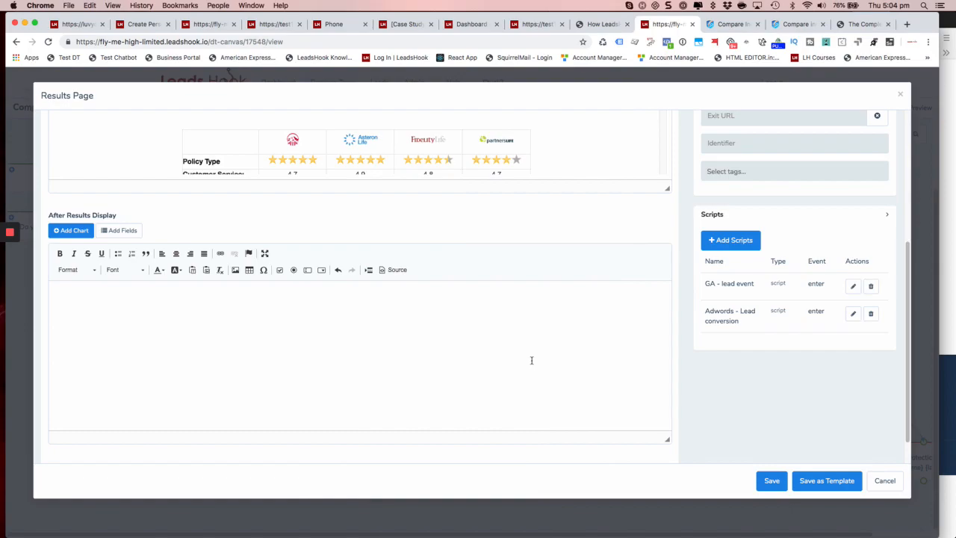
# - Switch to Firefox, open the Compare Income Protection support ticket and highlight the reported issue about Google Analytics events
pyautogui.press('super+Tab')
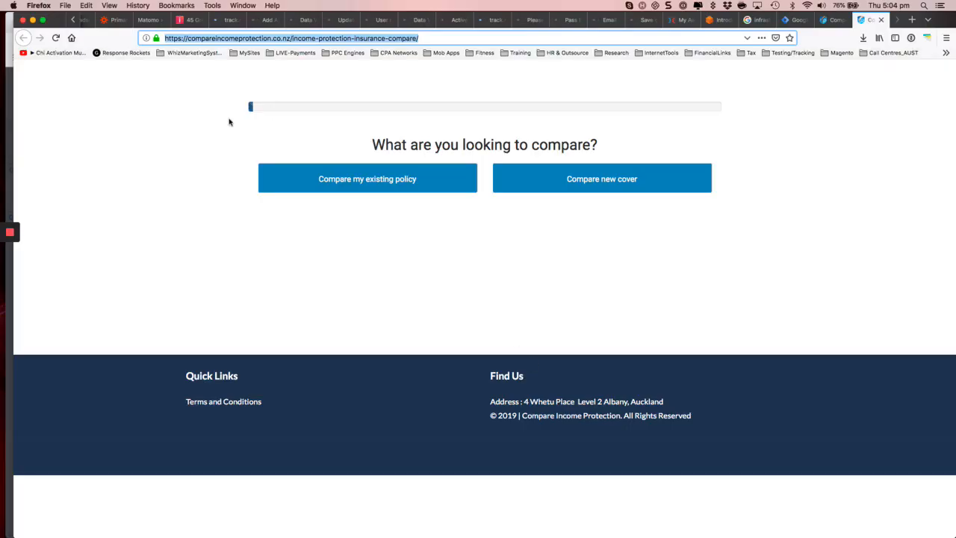
pyautogui.click(77, 25)
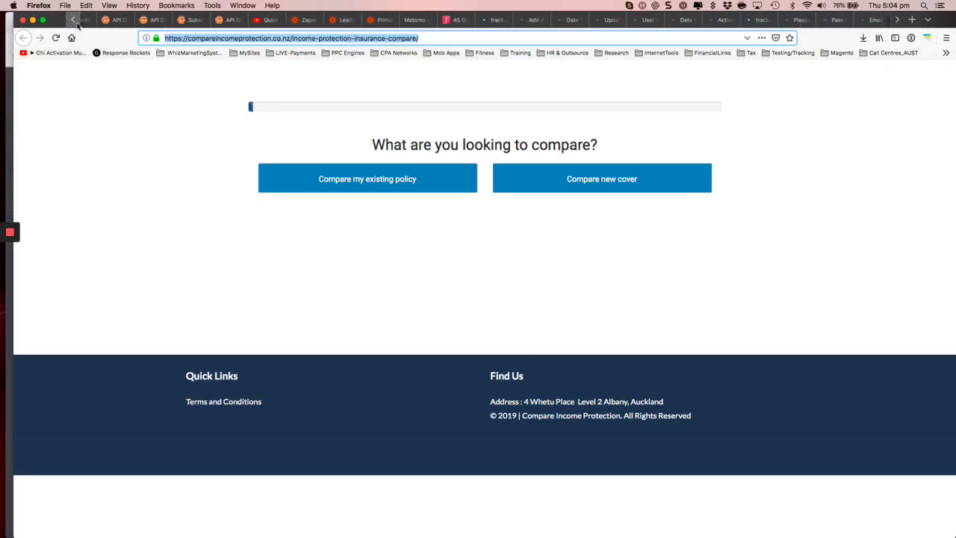
pyautogui.scroll(10, 77, 22)
pyautogui.click(97, 20)
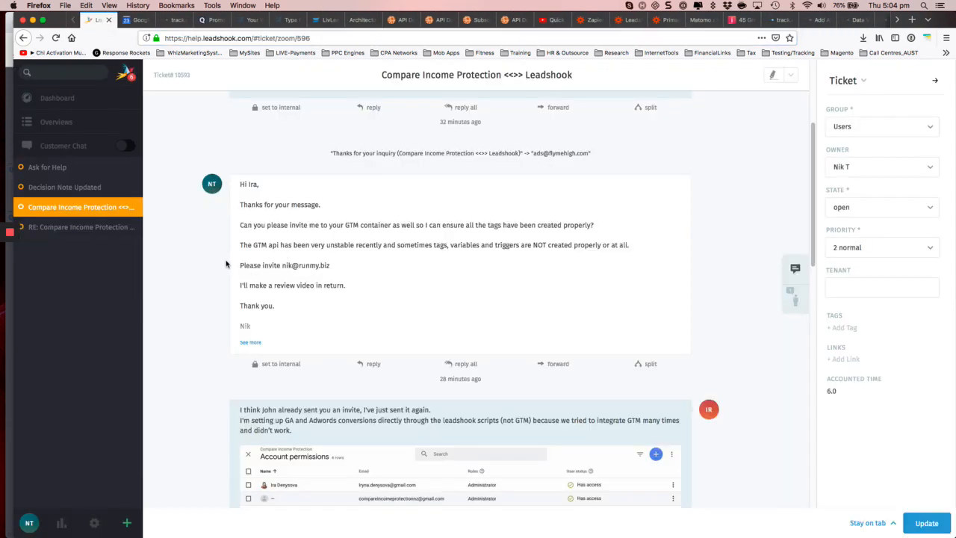
pyautogui.scroll(-2, 226, 263)
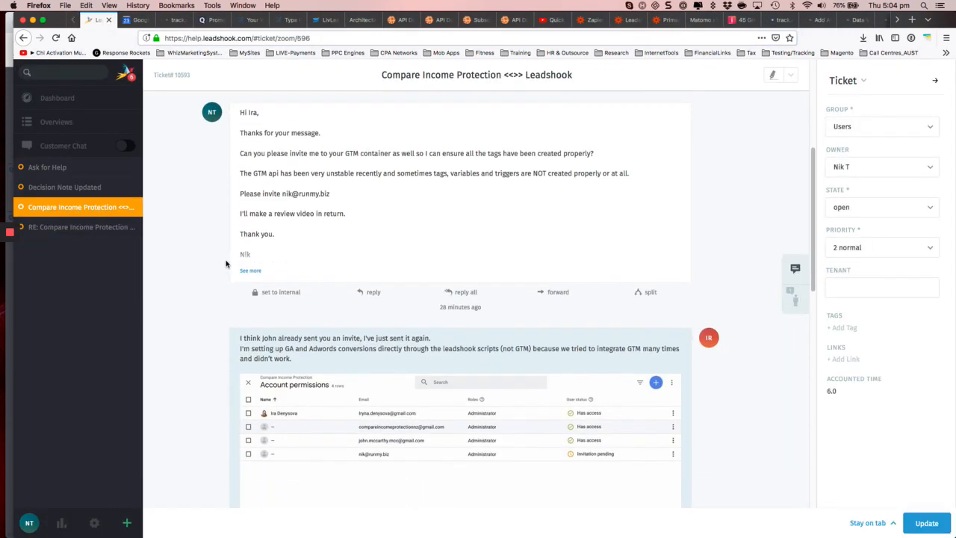
pyautogui.scroll(-8, 226, 264)
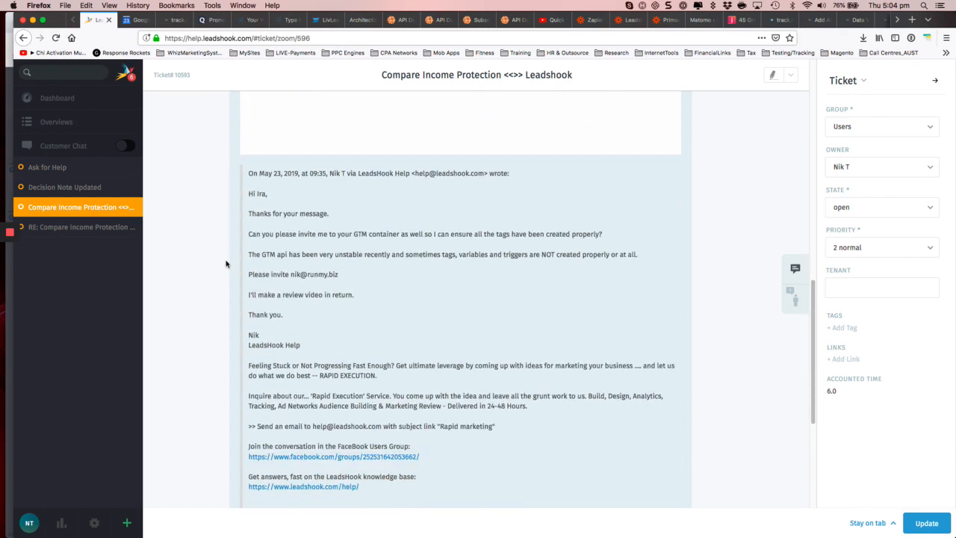
pyautogui.scroll(-6, 226, 264)
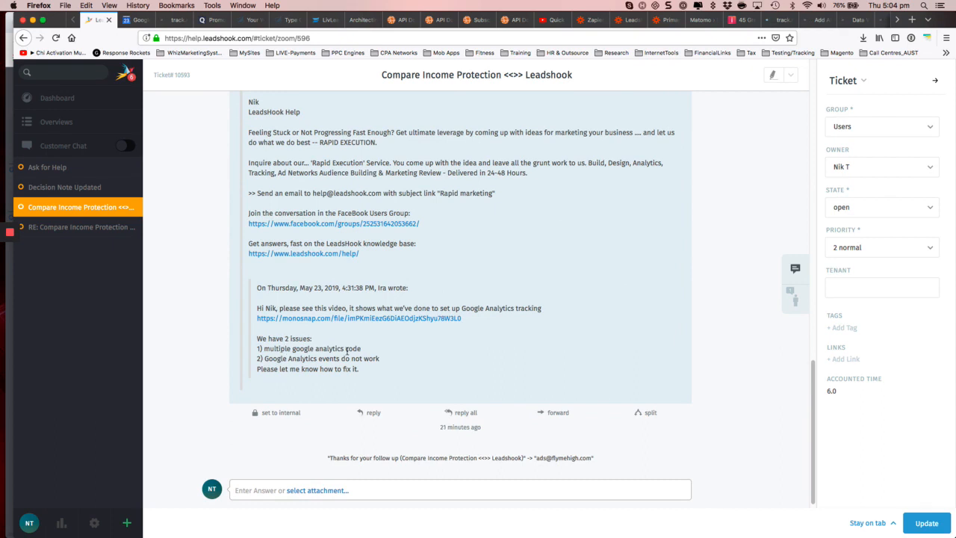
pyautogui.moveTo(280, 359); pyautogui.dragTo(364, 361)
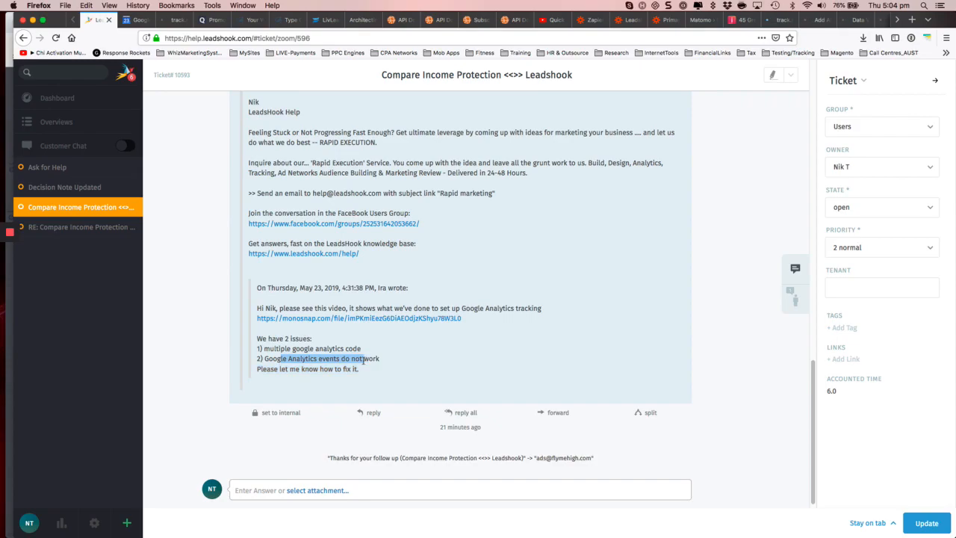
# - Switch back to Chrome, review the Adwords - Lead conversion script on the Results Page and close it without saving
pyautogui.press('super+Tab')
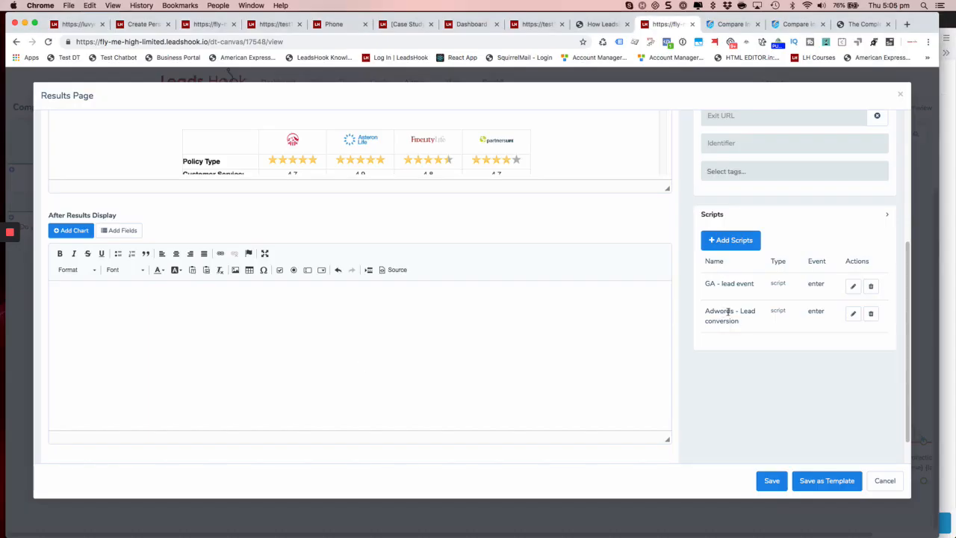
pyautogui.click(854, 314)
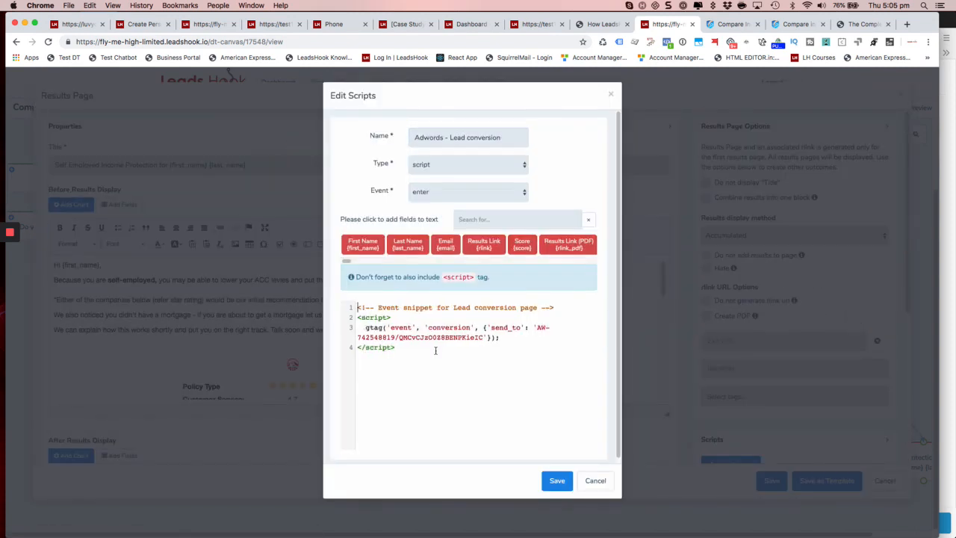
pyautogui.scroll(-1, 436, 351)
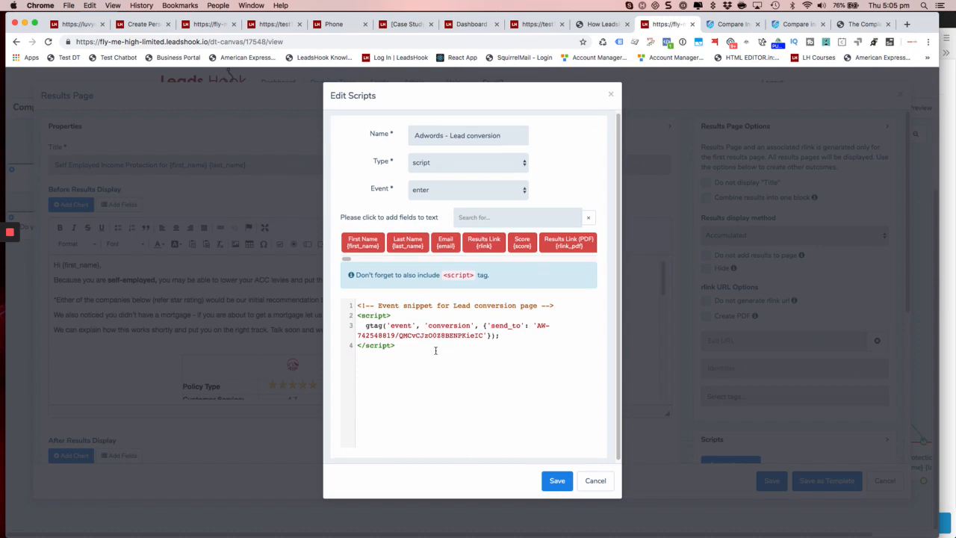
pyautogui.scroll(1, 435, 350)
pyautogui.scroll(-1, 435, 351)
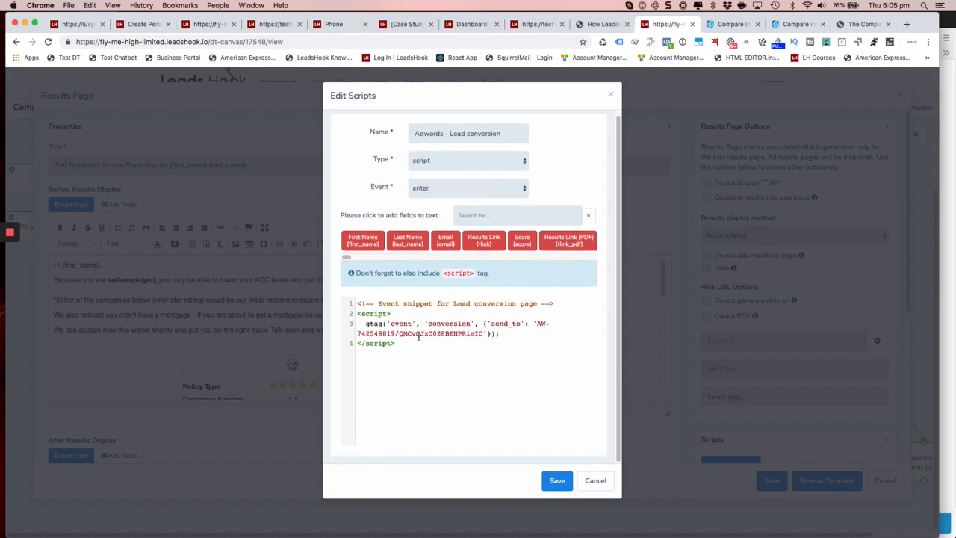
pyautogui.click(596, 481)
pyautogui.click(596, 481)
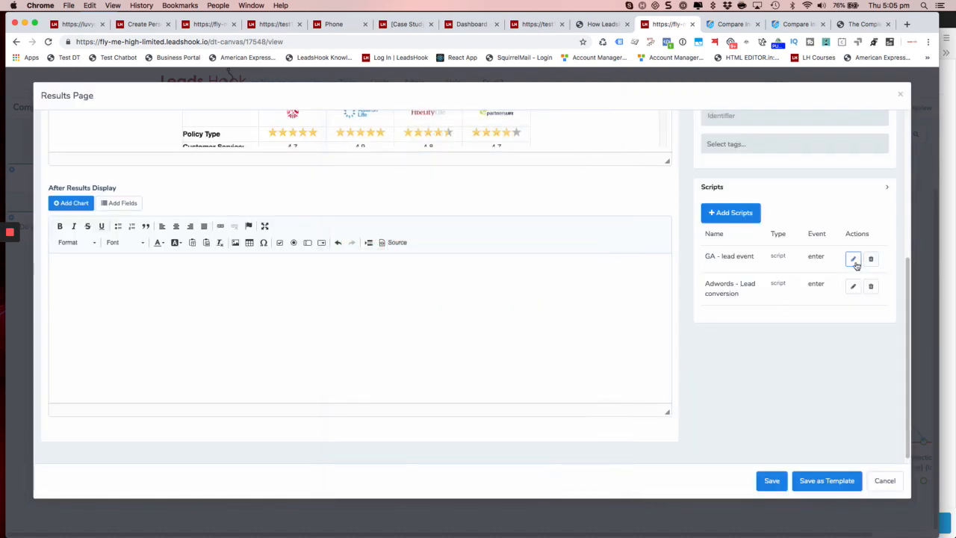
# - Recheck the GA - lead event script on the Results Page and close it without saving
pyautogui.click(854, 259)
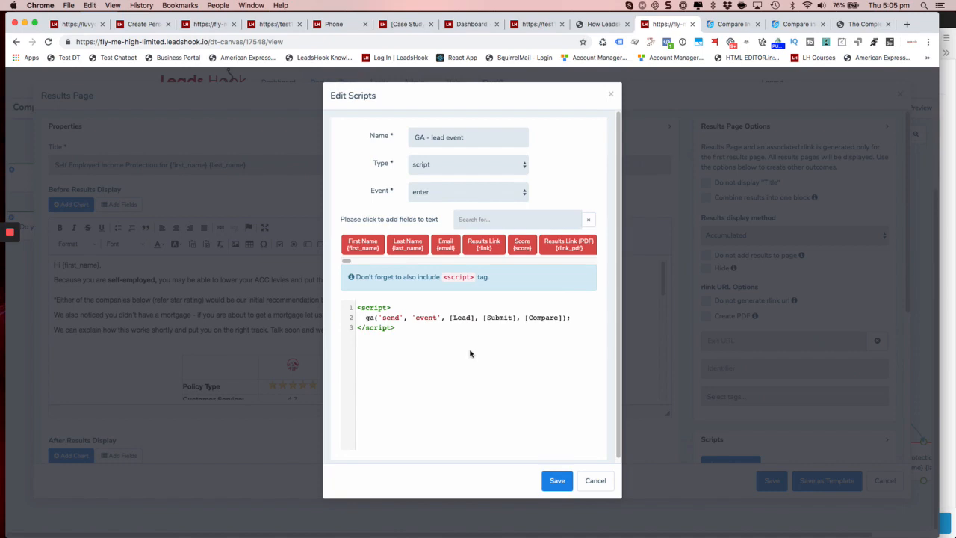
pyautogui.click(590, 481)
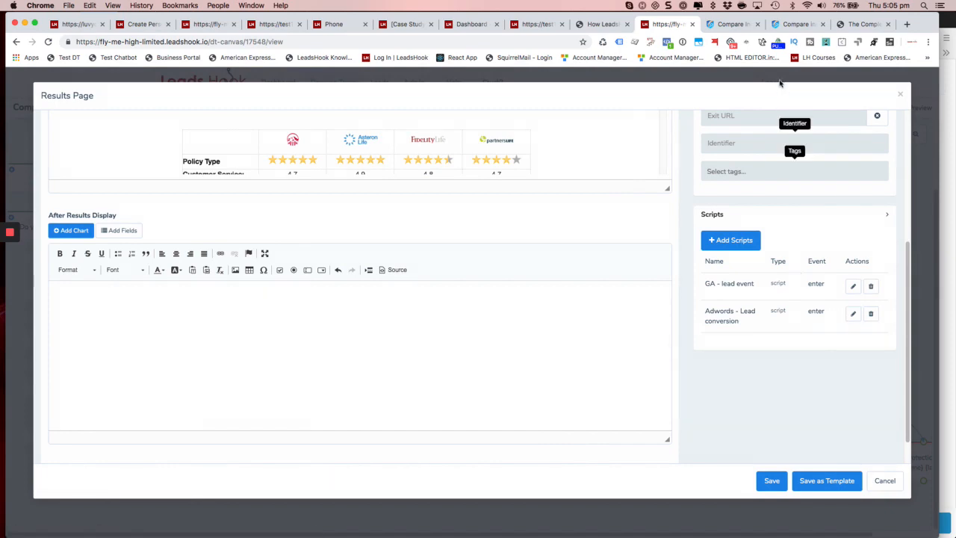
pyautogui.click(732, 24)
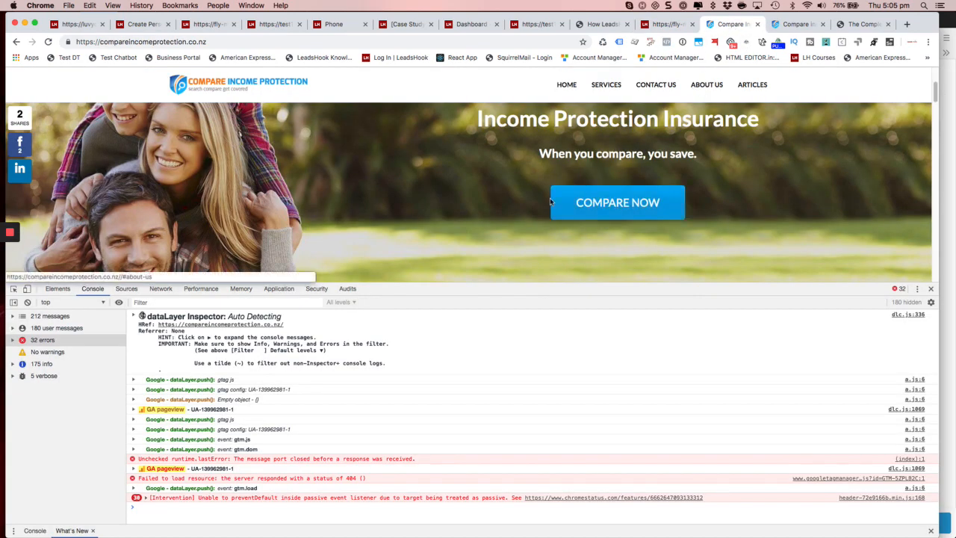
pyautogui.click(127, 288)
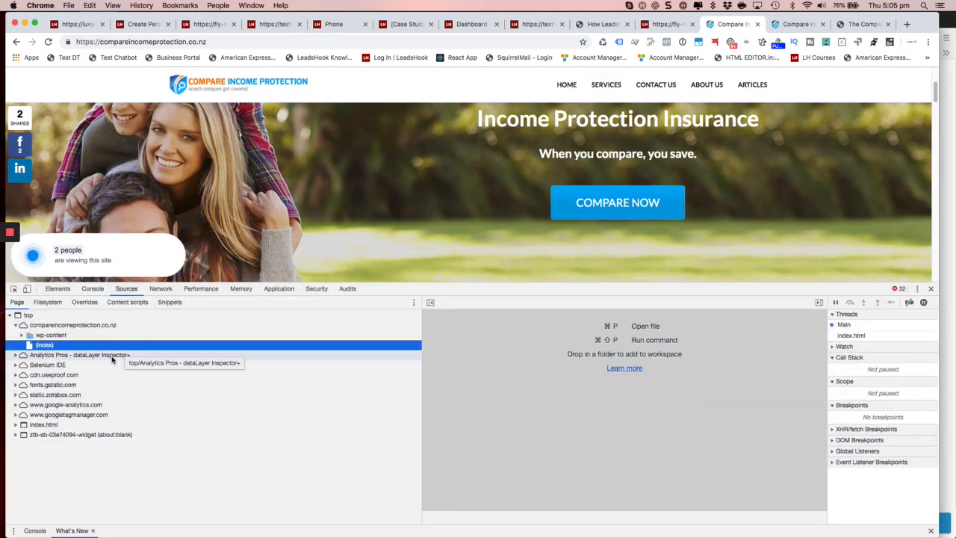
pyautogui.click(16, 415)
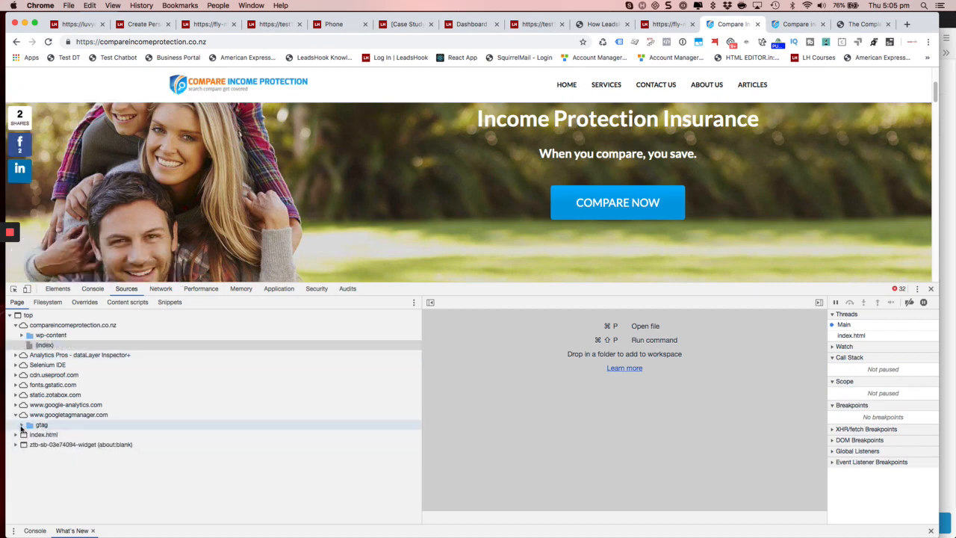
pyautogui.click(22, 426)
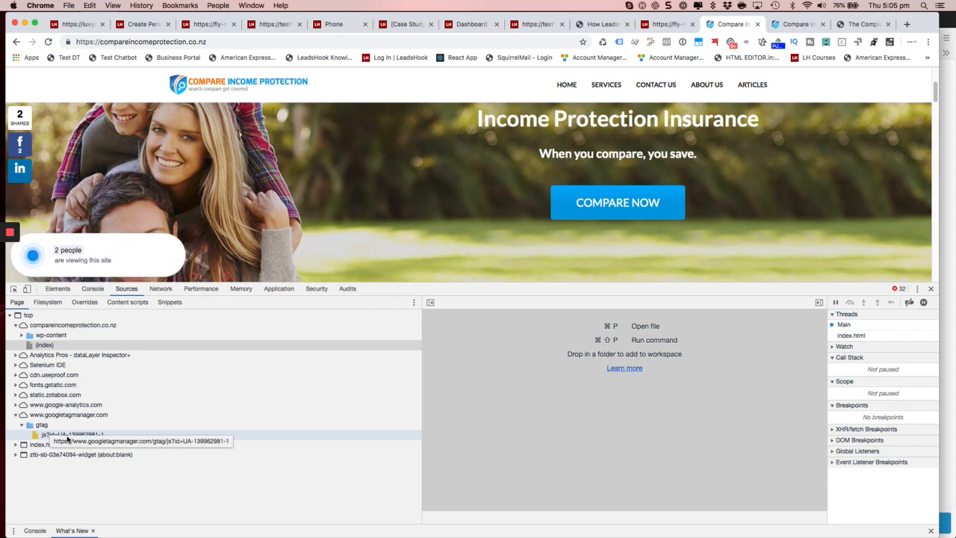
pyautogui.click(16, 405)
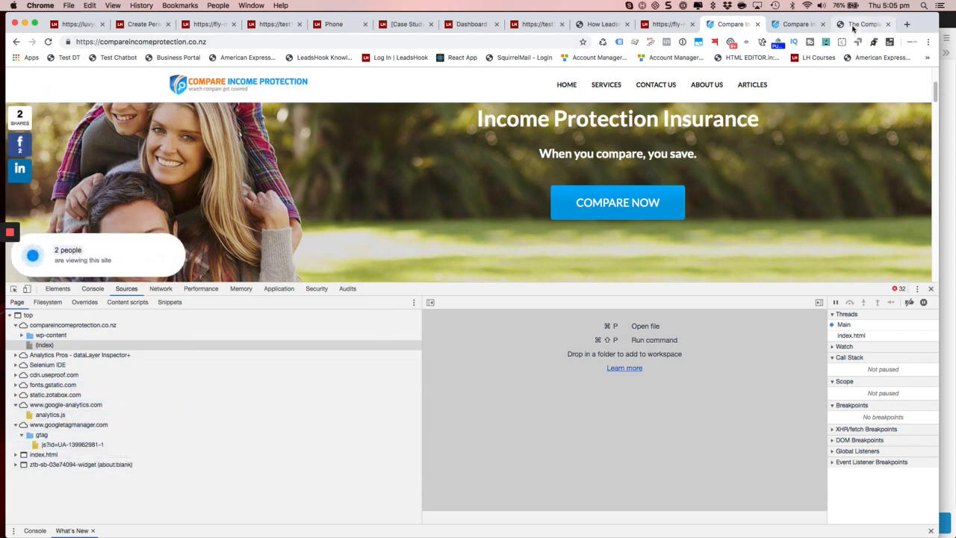
# - Return to the decision tree, skim the Self Employed Income Protection Results Page content and close it without saving
pyautogui.click(672, 27)
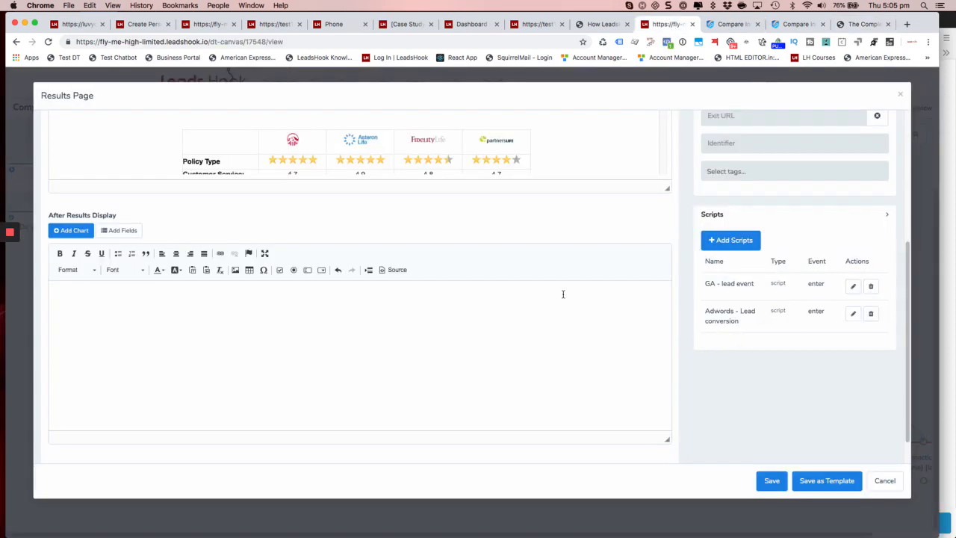
pyautogui.scroll(5, 563, 294)
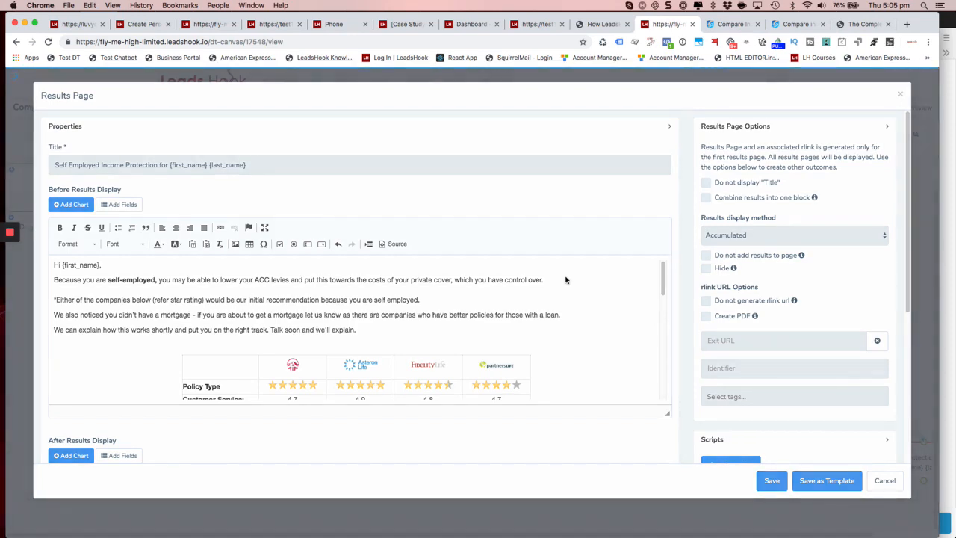
pyautogui.scroll(-10, 595, 277)
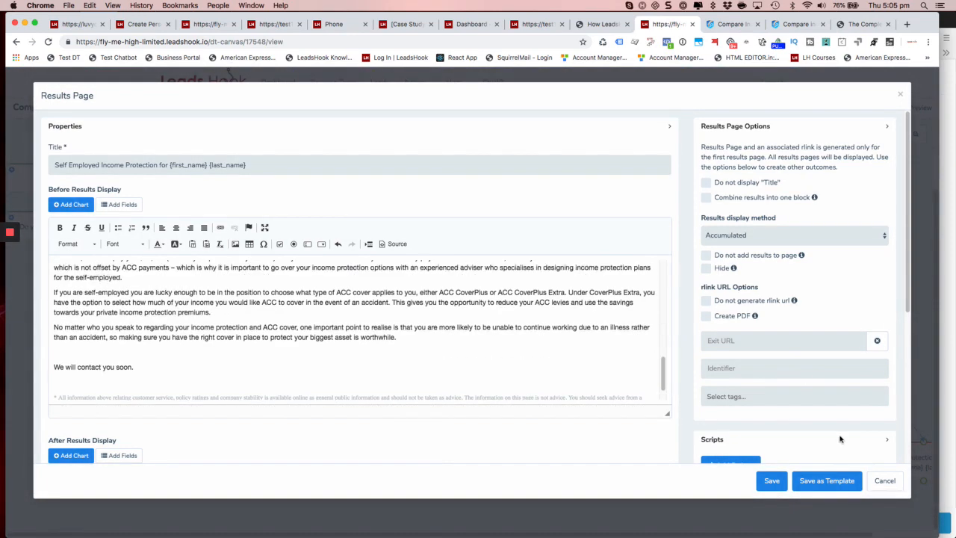
pyautogui.click(885, 481)
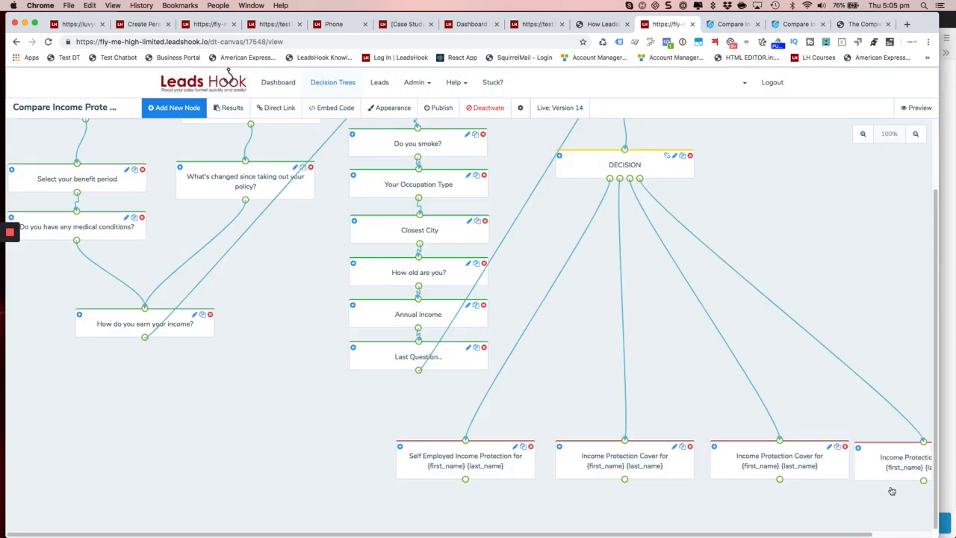
# - Open the LeadsHook Tag Manager integration settings in a new browser tab and switch to it
pyautogui.click(409, 82)
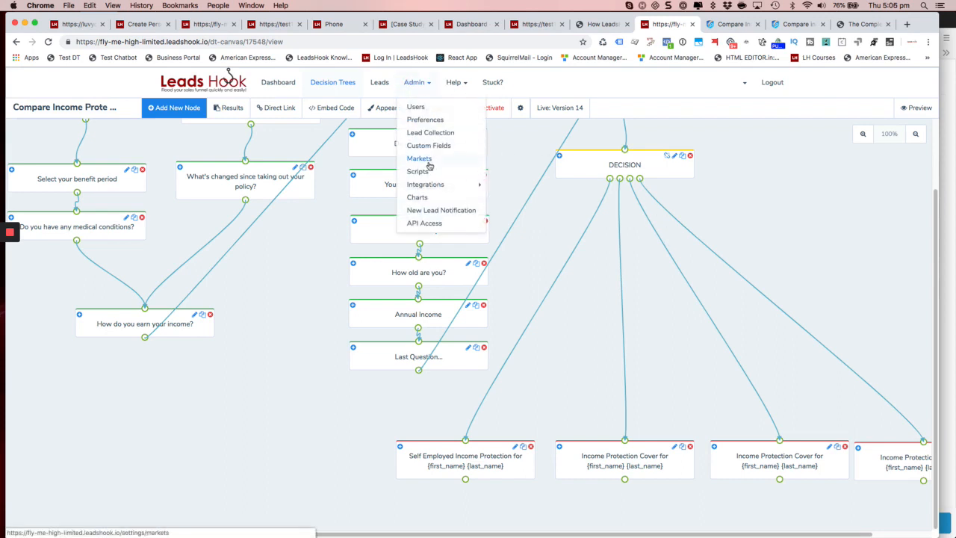
pyautogui.moveTo(434, 184)
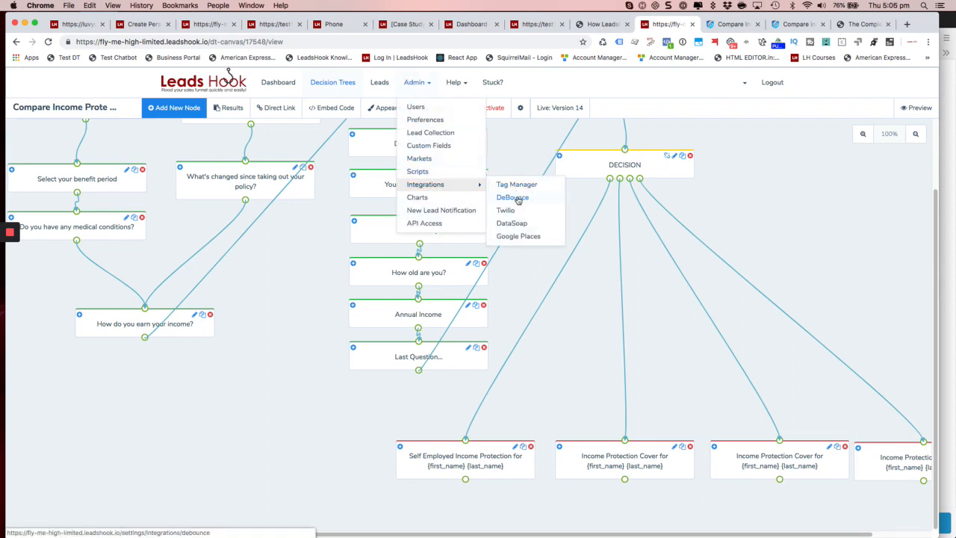
pyautogui.rightClick(516, 188)
pyautogui.click(532, 191)
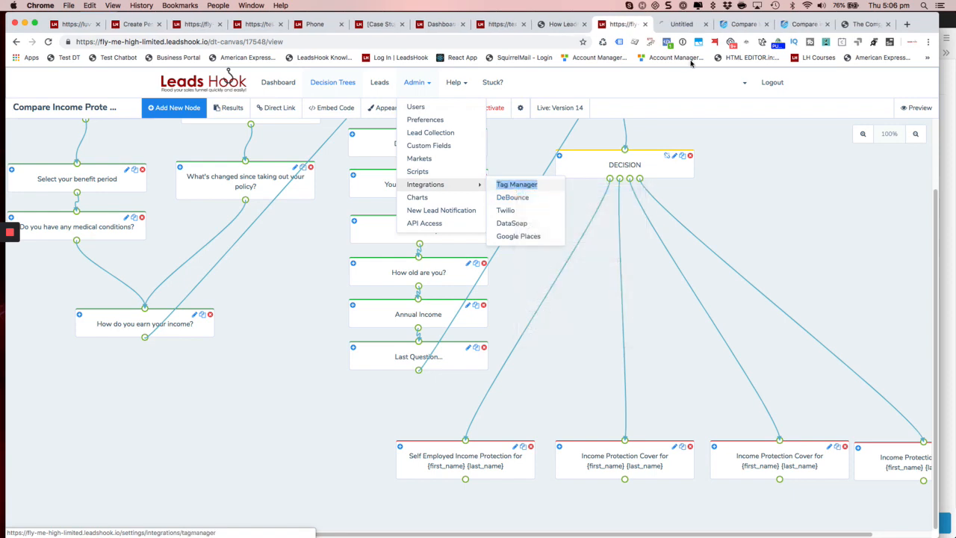
pyautogui.click(683, 25)
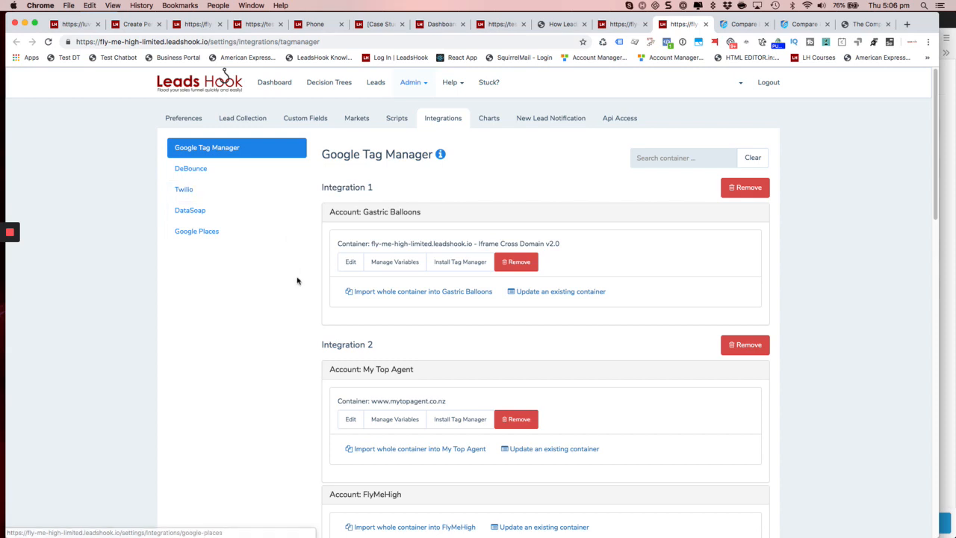
# - Look through the Google Tag Manager integrations for the Compare Income Protection account and its container
pyautogui.scroll(-5, 296, 277)
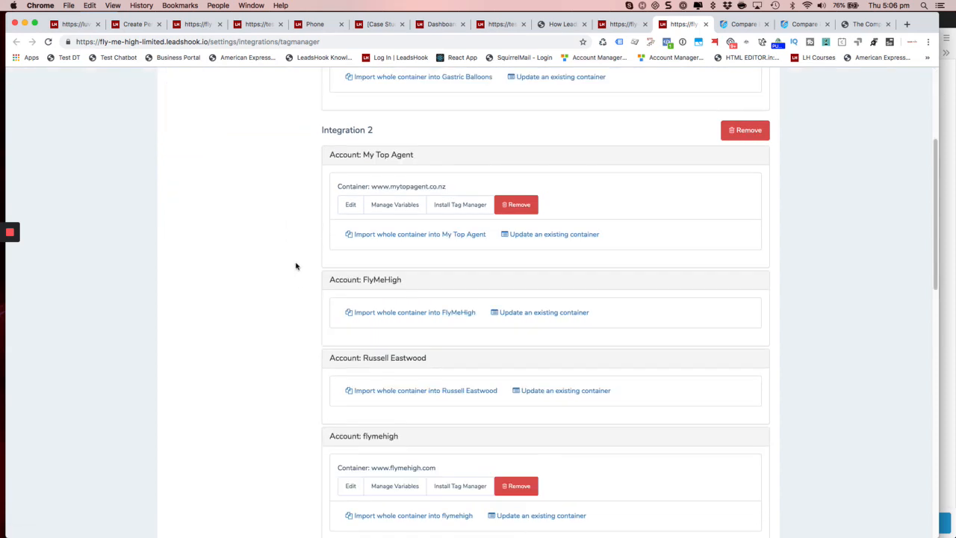
pyautogui.scroll(-1, 296, 266)
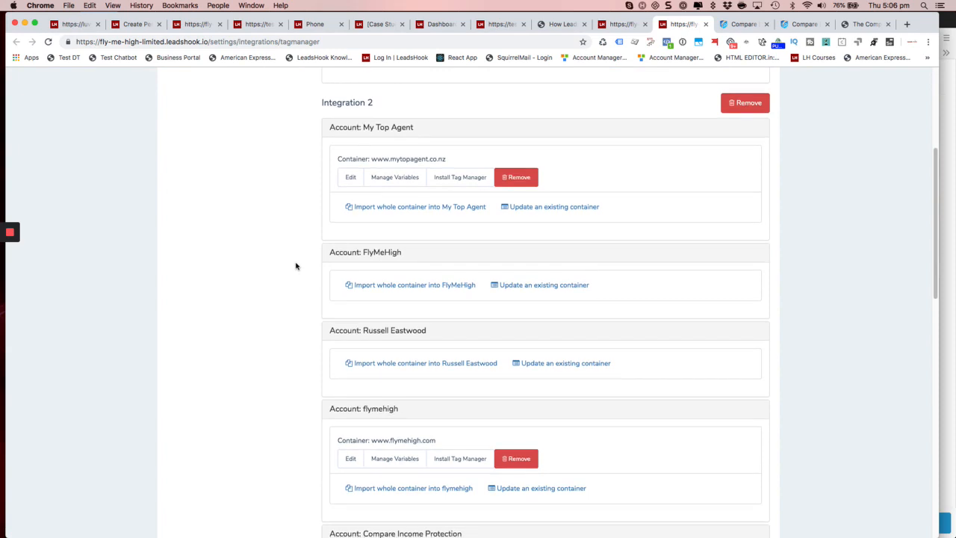
pyautogui.scroll(-15, 296, 266)
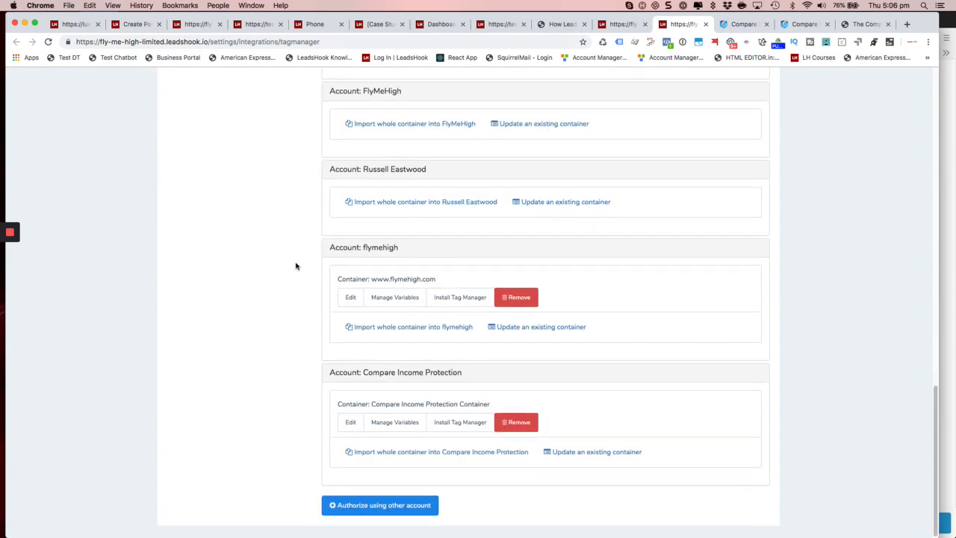
pyautogui.scroll(4, 296, 266)
pyautogui.scroll(4, 296, 266)
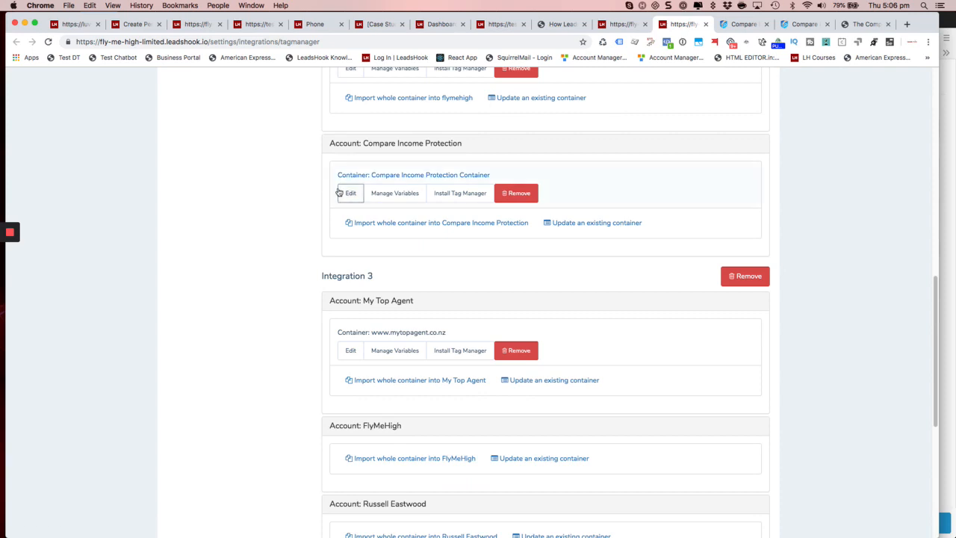
pyautogui.scroll(-7, 286, 224)
pyautogui.scroll(-2, 286, 224)
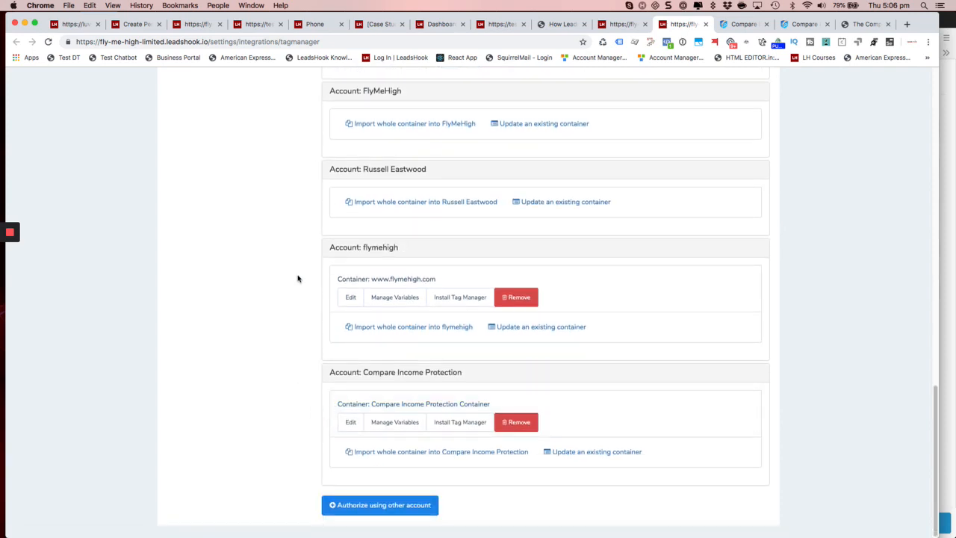
# - Switch to Firefox and bring up the tag list of the Compare Income Protection Container in Google Tag Manager
pyautogui.press('super+Tab')
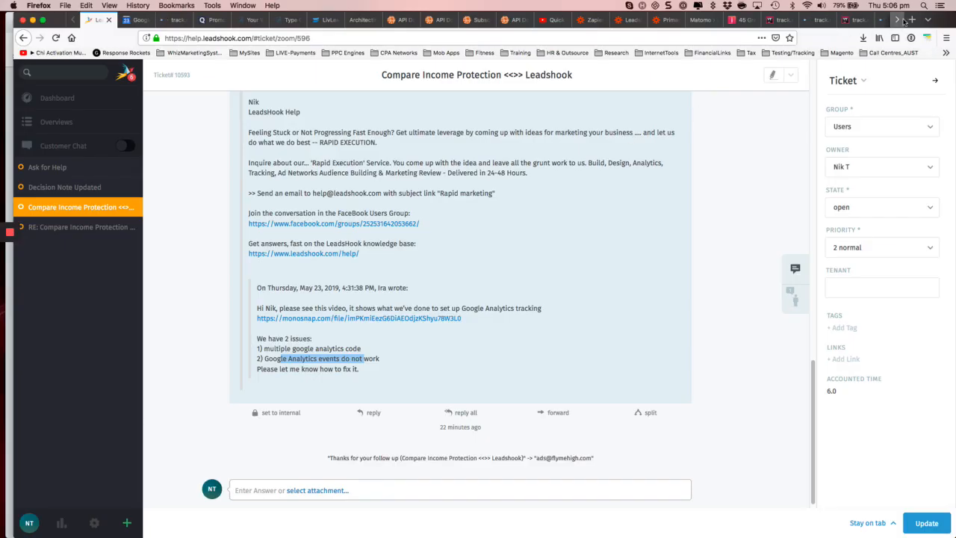
pyautogui.scroll(-10, 902, 21)
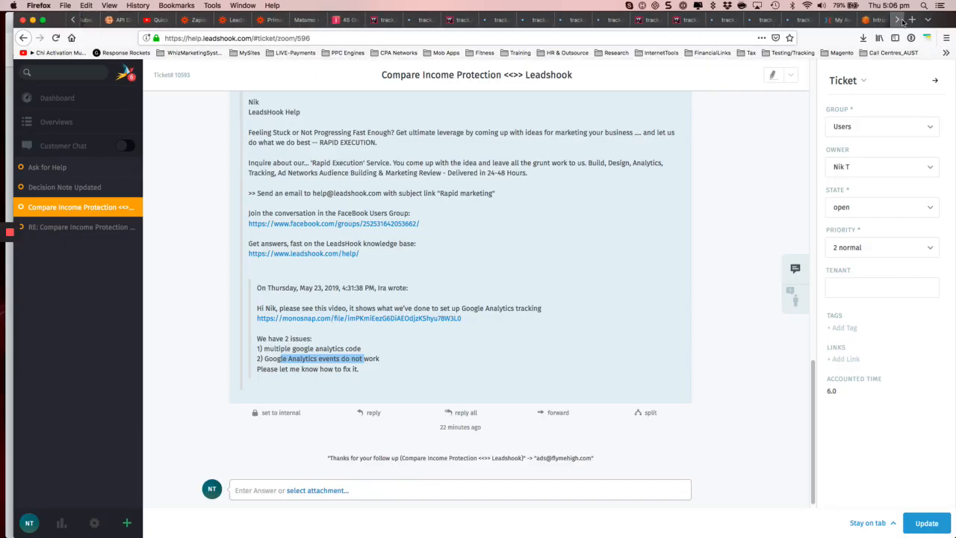
pyautogui.click(792, 20)
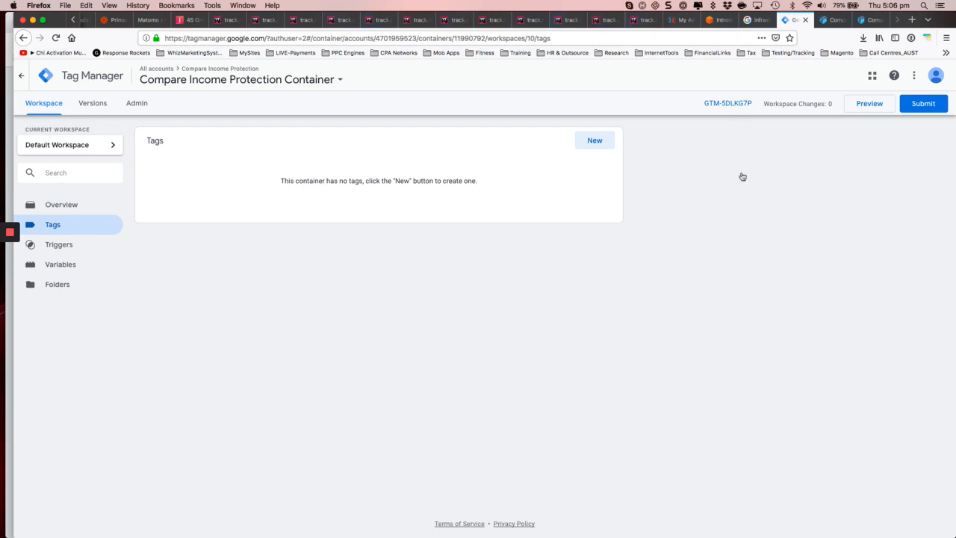
# - Switch back to Chrome, review the Compare Income Protection Container's Tag Manager install code, highlight its container ID and close the code window
pyautogui.press('super+Tab')
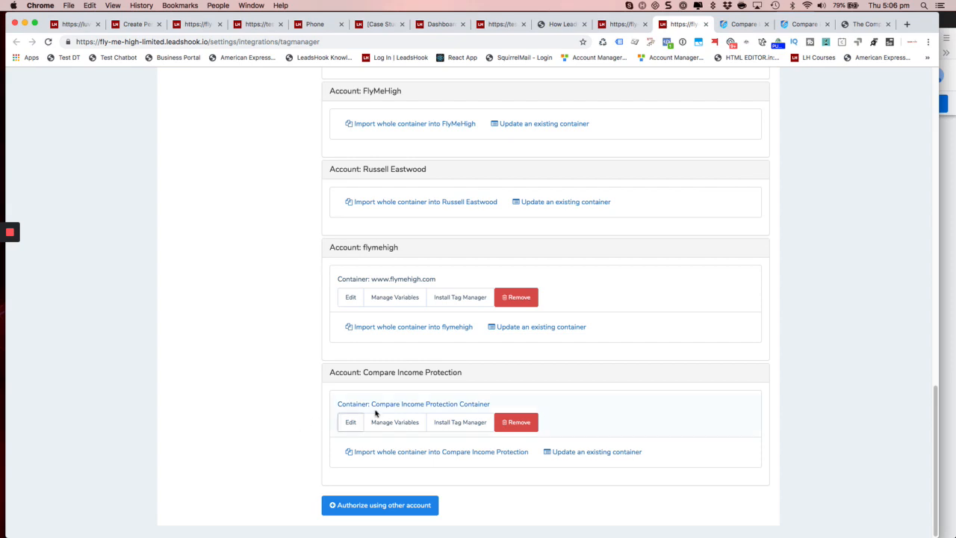
pyautogui.click(461, 423)
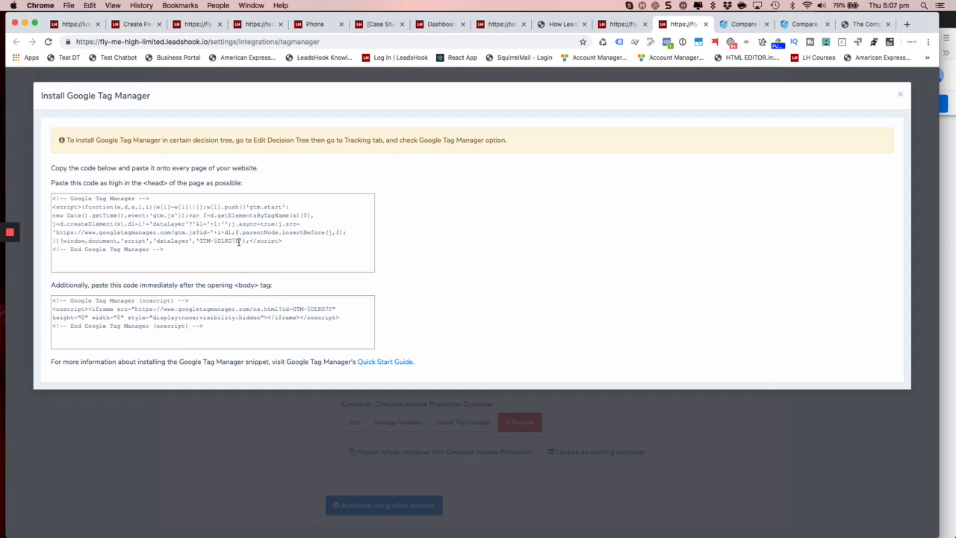
pyautogui.moveTo(239, 241); pyautogui.dragTo(213, 241)
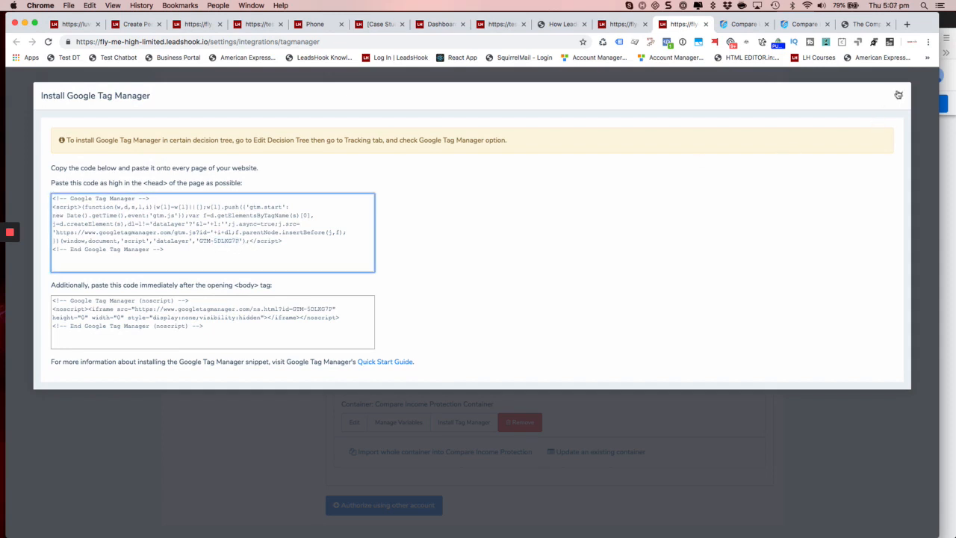
pyautogui.click(899, 95)
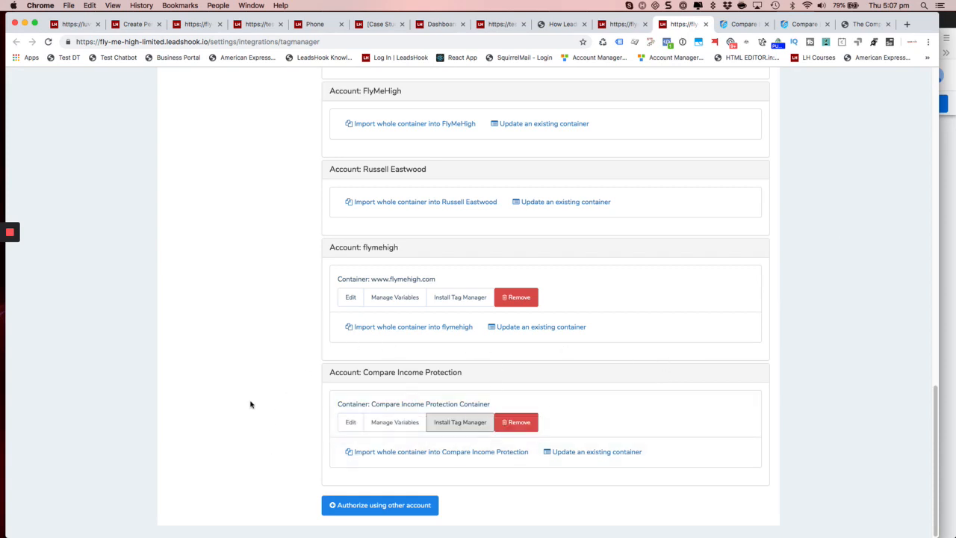
# - Start updating an existing container for the Compare Income Protection account, and check the container's triggers and tags in Firefox
pyautogui.click(569, 452)
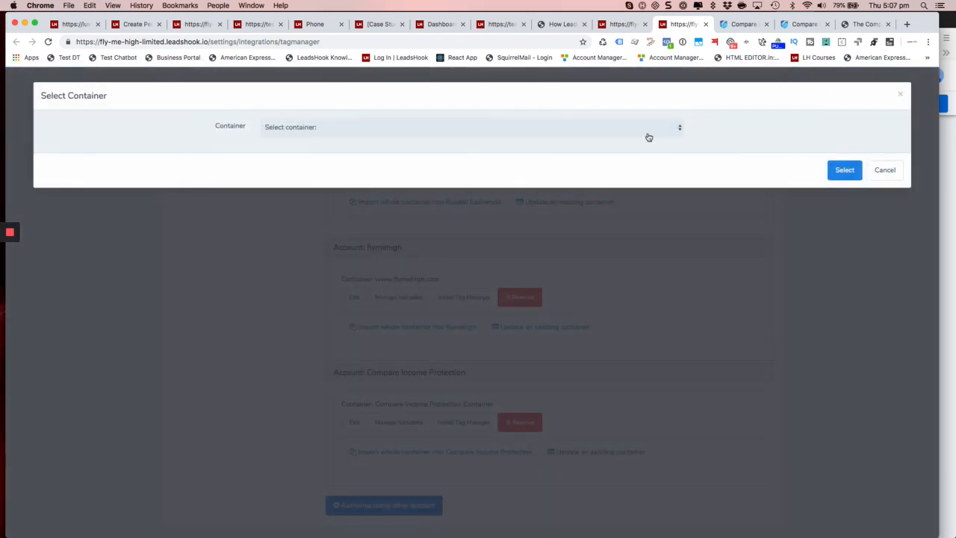
pyautogui.press('super+Tab')
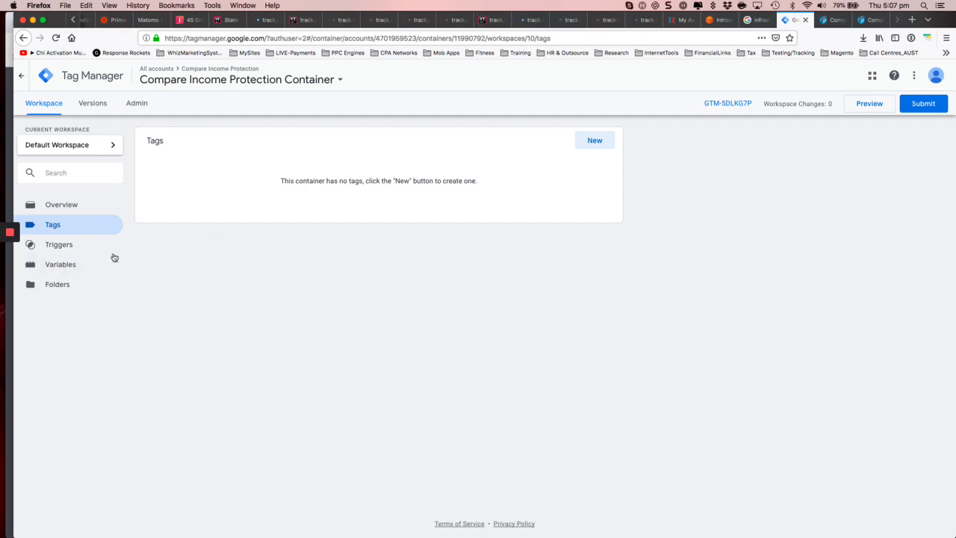
pyautogui.click(69, 247)
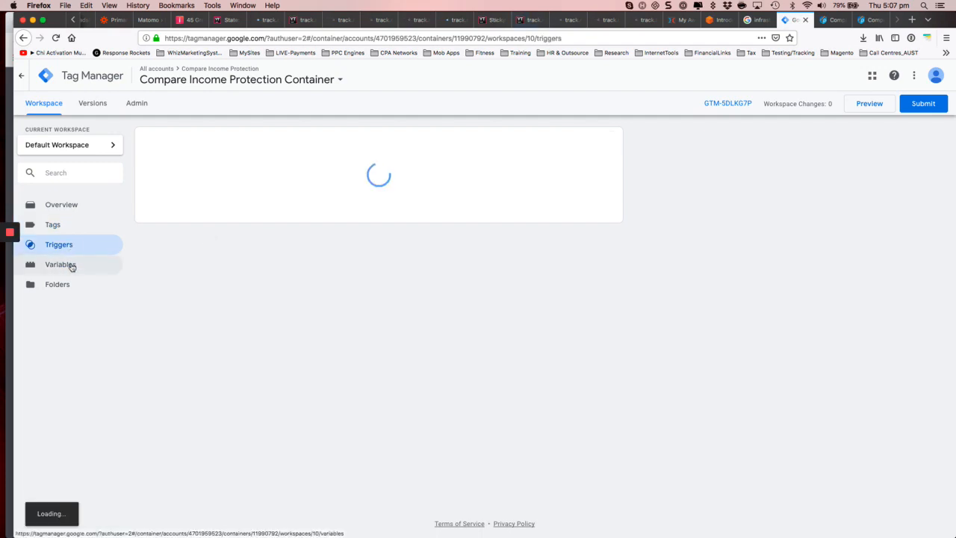
pyautogui.click(57, 229)
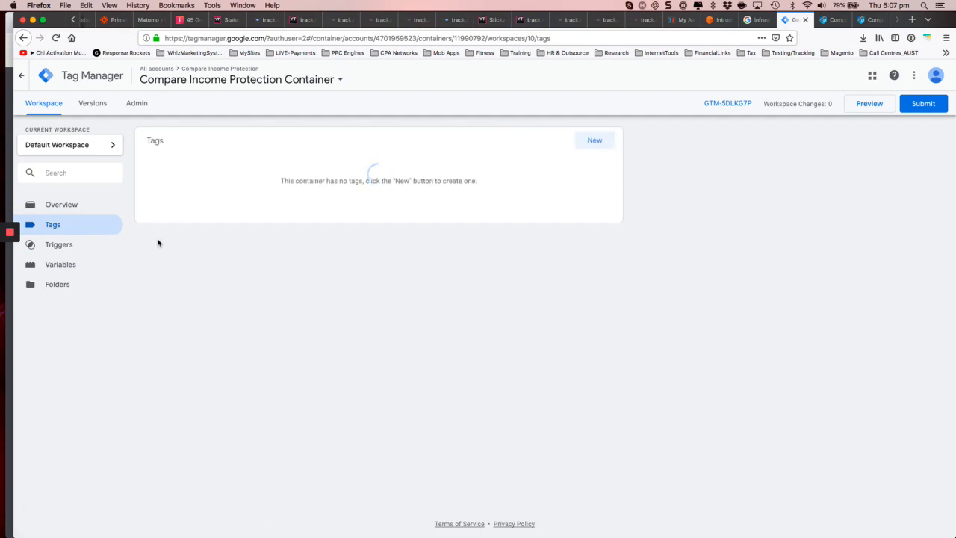
# - Back in Chrome, choose Compare Income Protection Container as the container to update and proceed to the tag selection
pyautogui.press('super+Tab')
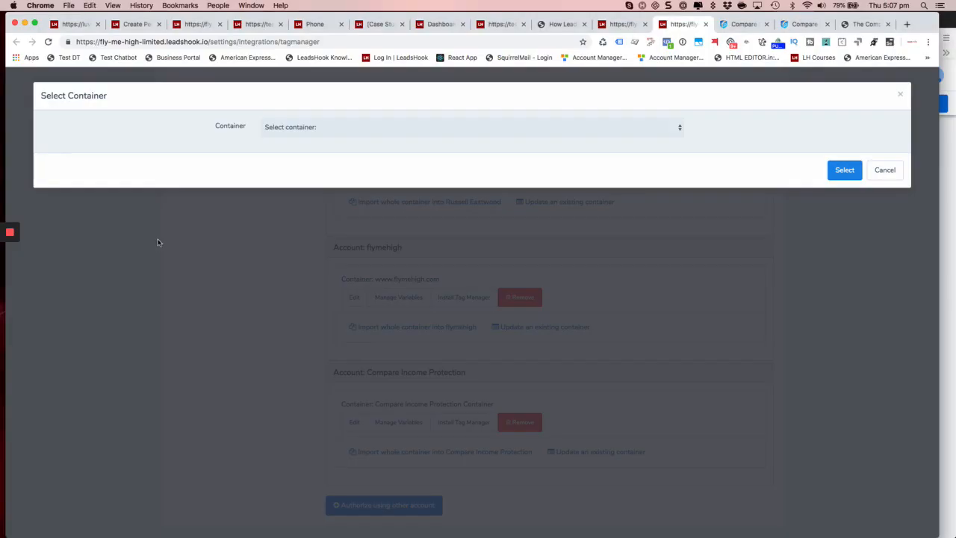
pyautogui.click(347, 127)
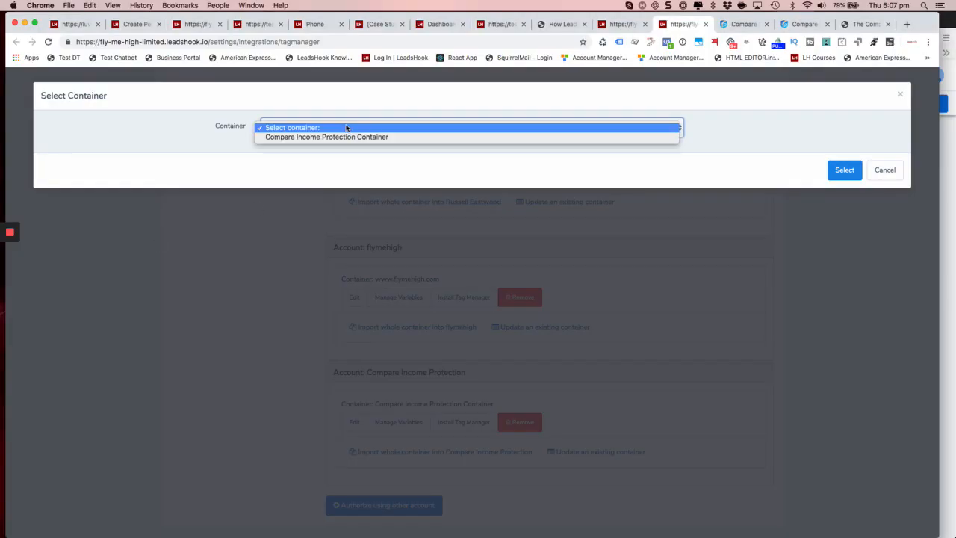
pyautogui.click(344, 137)
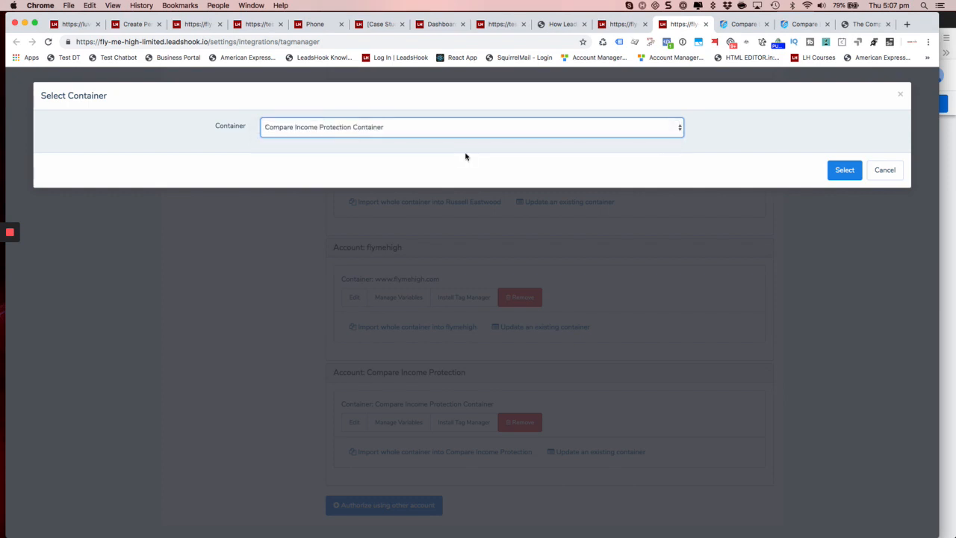
pyautogui.click(844, 170)
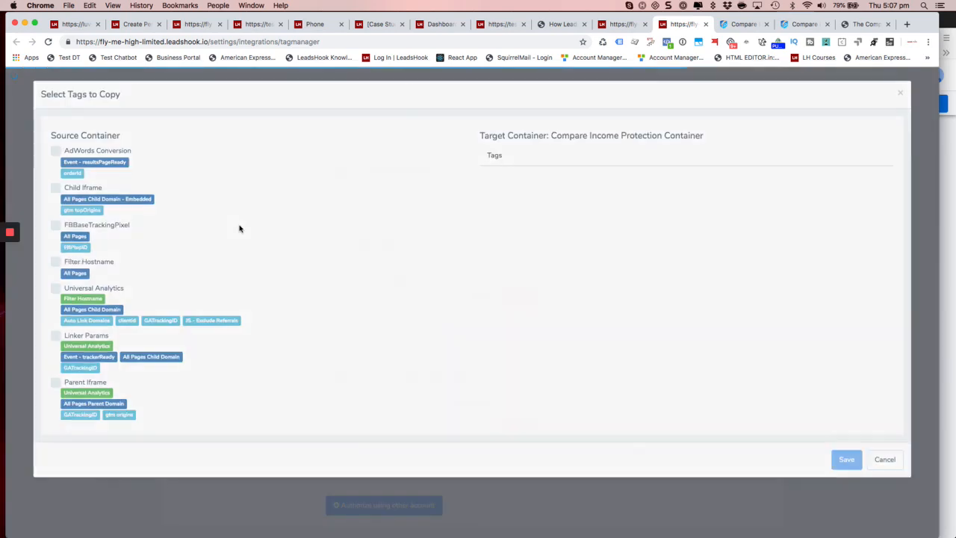
# - Select all seven source tags, from AdWords Conversion to Parent Iframe, try to save the copy to the target container, and dismiss the tag selection
pyautogui.click(55, 152)
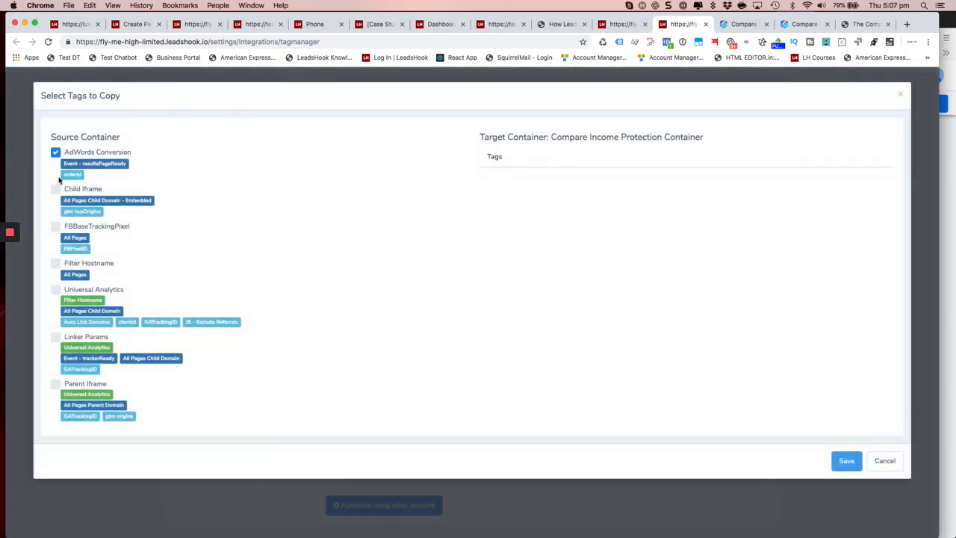
pyautogui.click(56, 189)
pyautogui.click(56, 227)
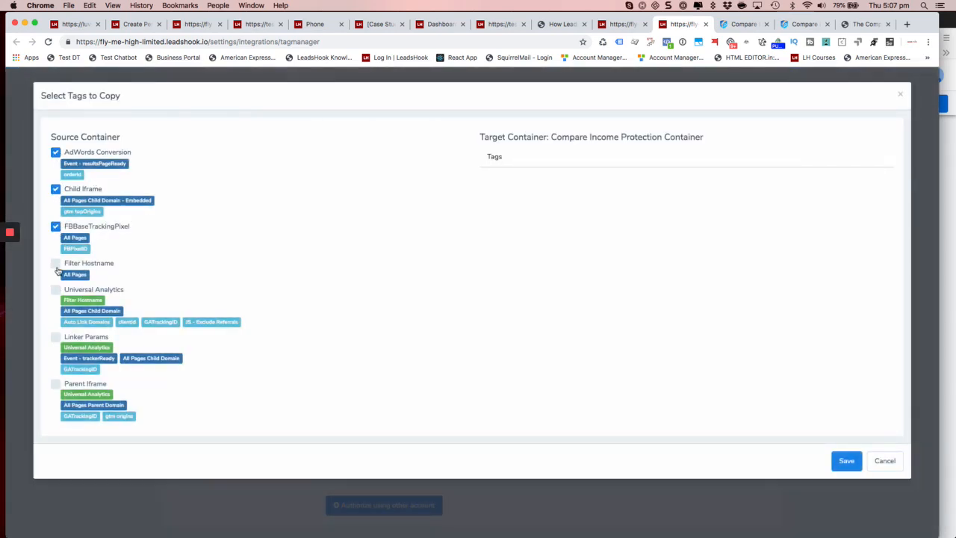
pyautogui.click(55, 264)
pyautogui.click(55, 292)
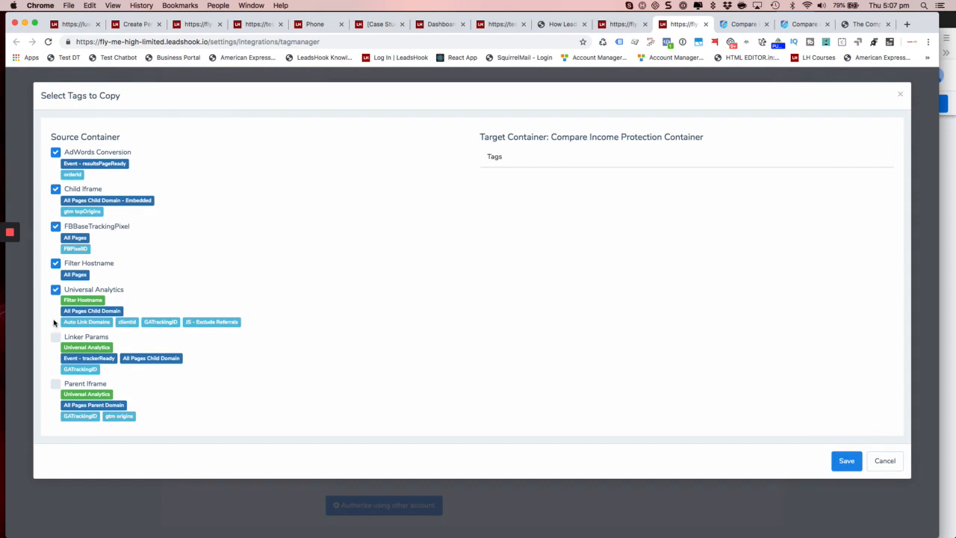
pyautogui.click(55, 337)
pyautogui.click(55, 385)
pyautogui.click(849, 462)
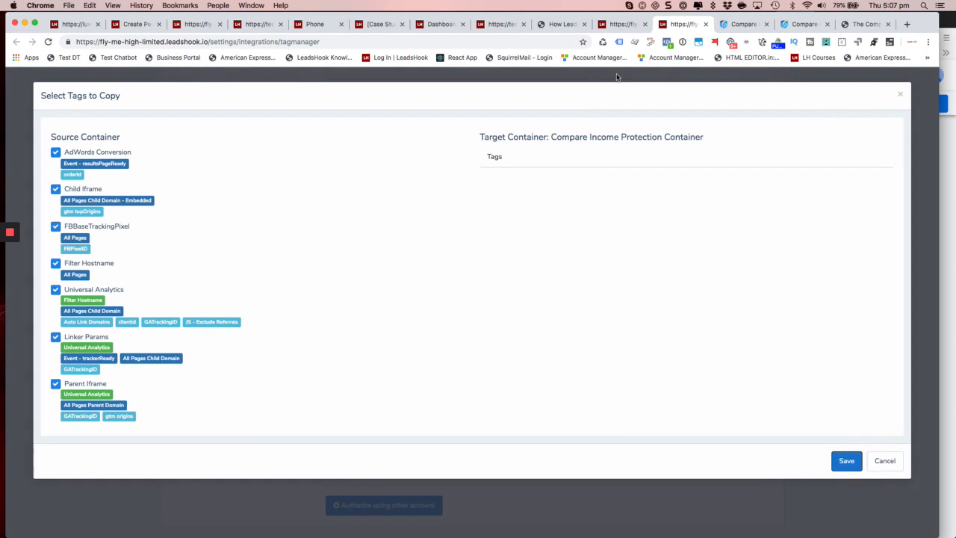
pyautogui.click(885, 461)
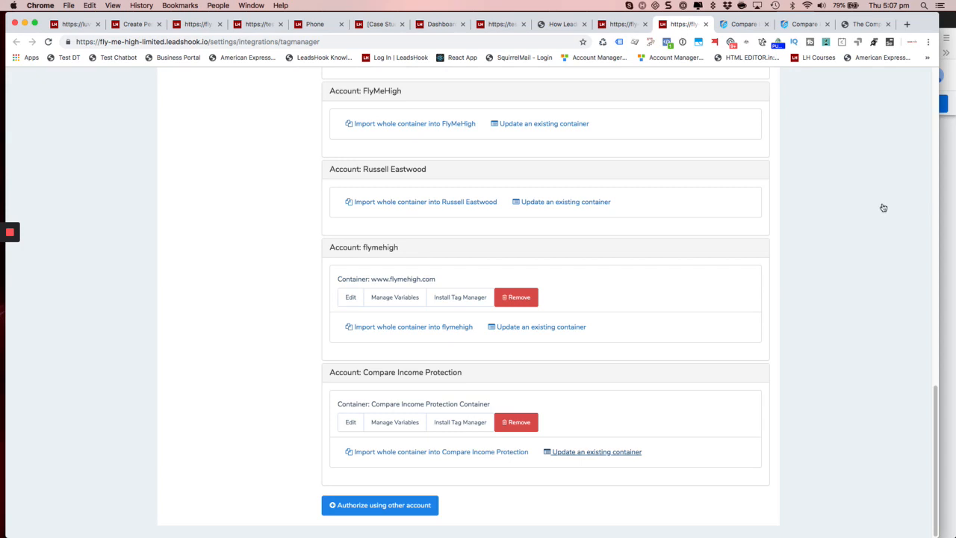
# - Switch to Firefox, reload the Compare Income Protection Container, and check its triggers, variables, overview and tags
pyautogui.press('super+Tab')
pyautogui.click(56, 37)
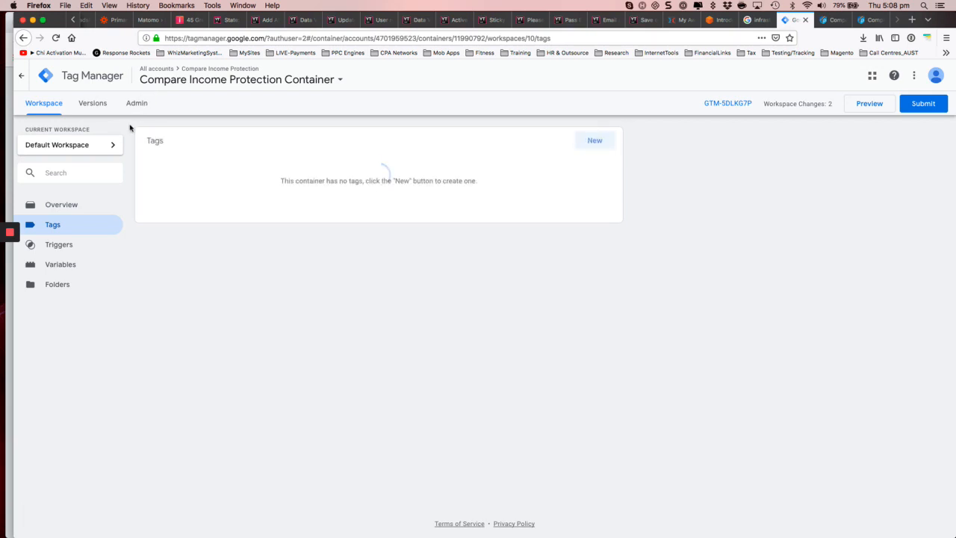
pyautogui.click(64, 246)
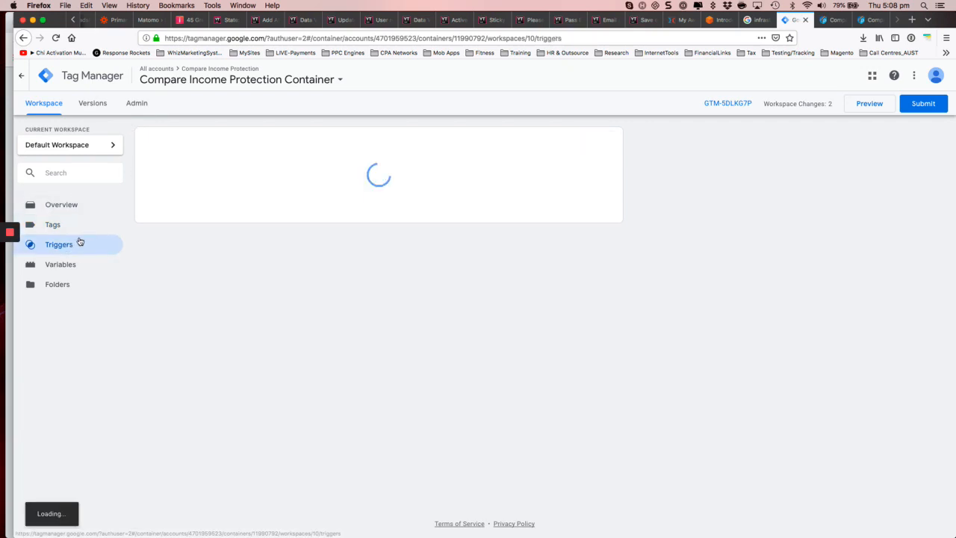
pyautogui.click(73, 263)
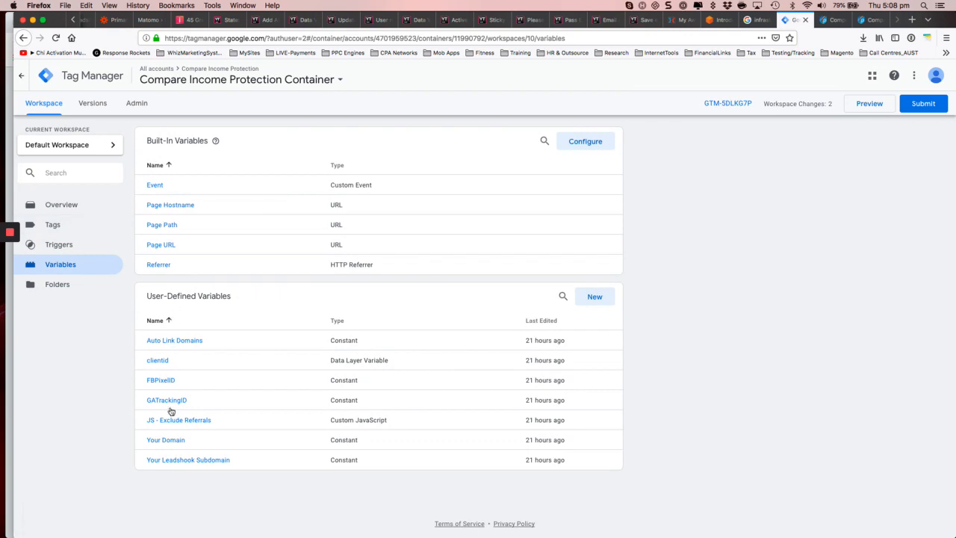
pyautogui.click(66, 245)
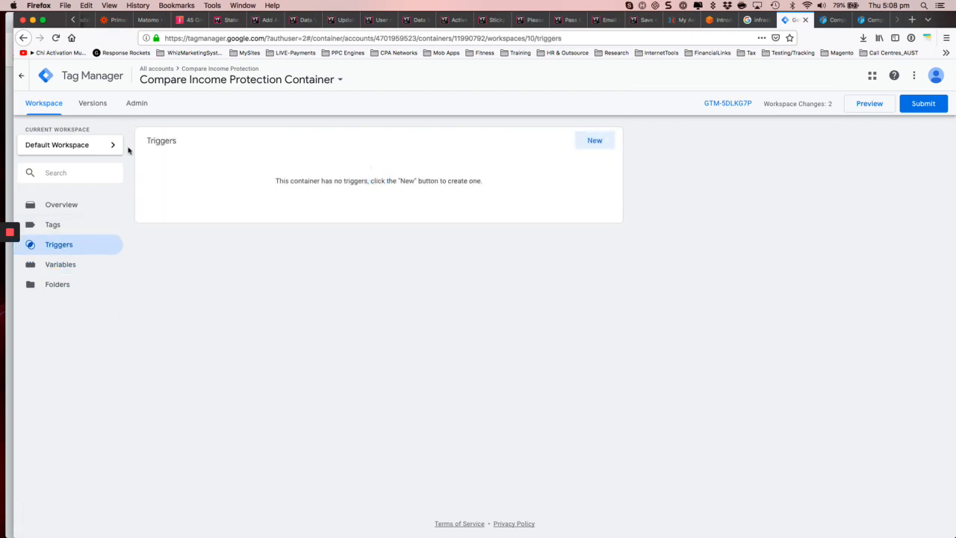
pyautogui.click(56, 225)
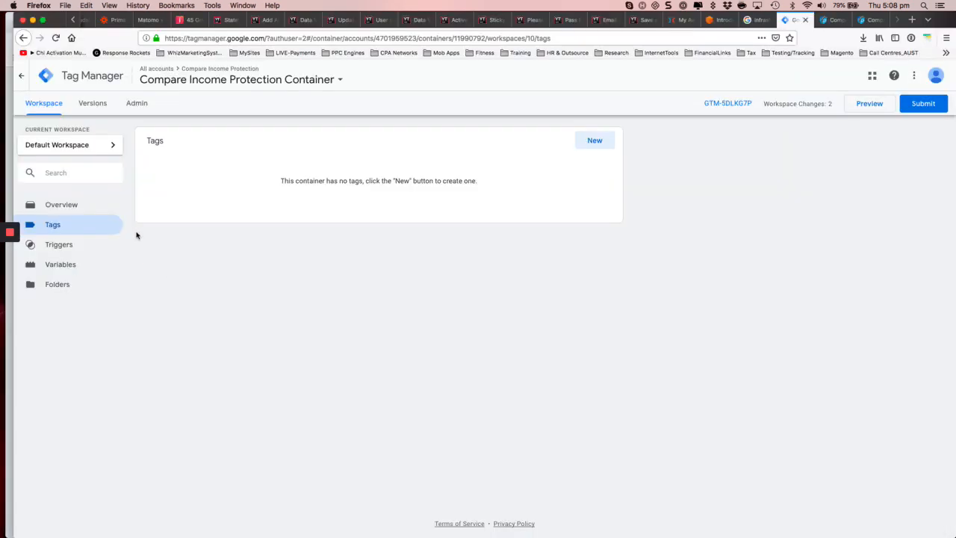
pyautogui.click(45, 107)
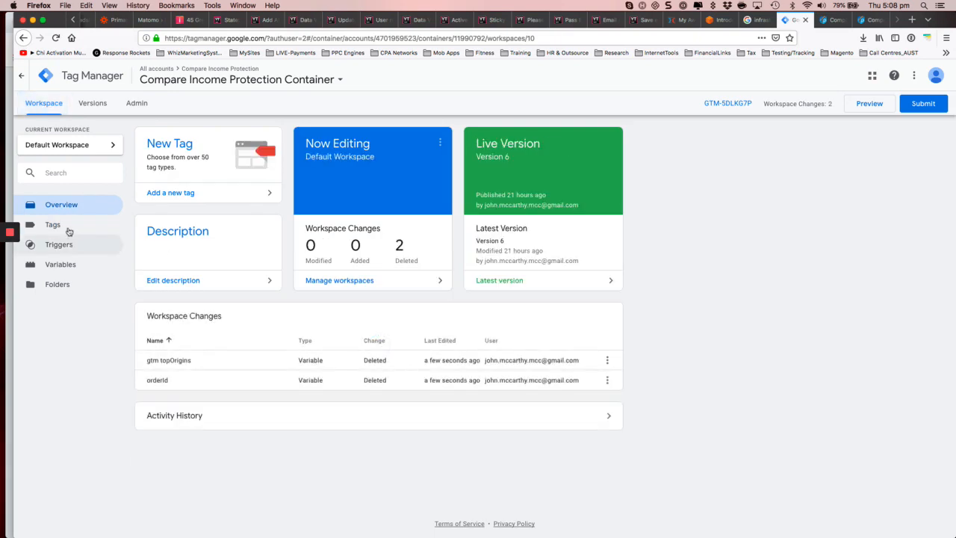
pyautogui.click(56, 226)
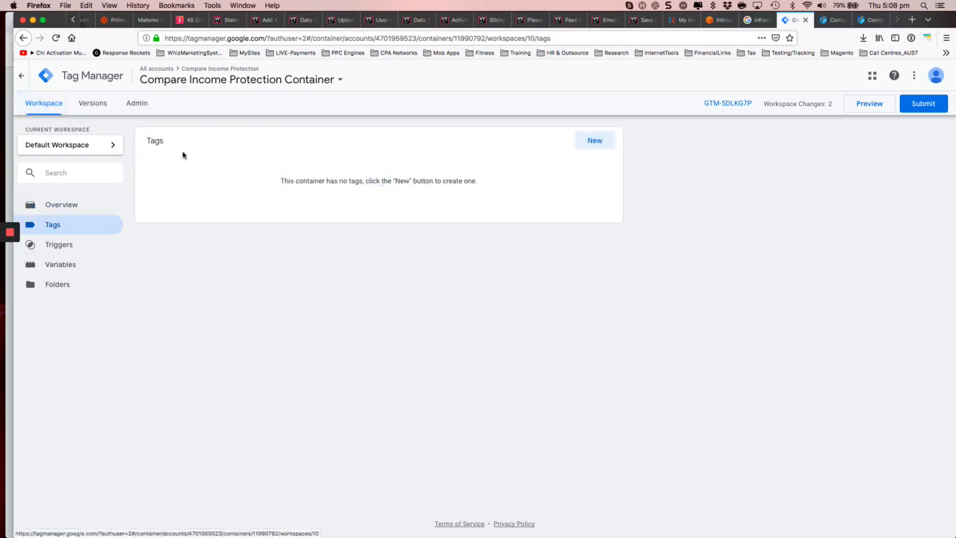
# - Back in Chrome, start updating an existing container for Compare Income Protection again, choosing Compare Income Protection Container, and proceed to the tag selection
pyautogui.press('super+Tab')
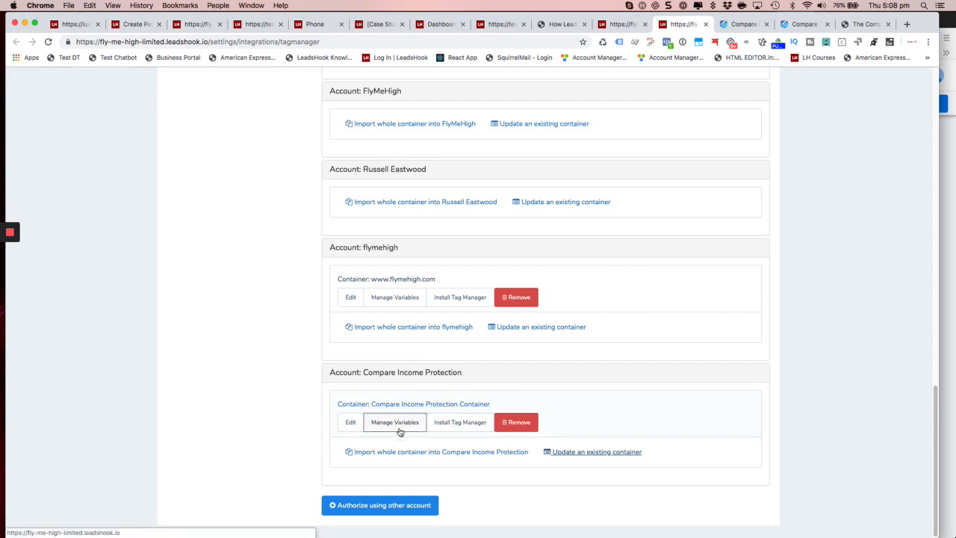
pyautogui.moveTo(568, 455)
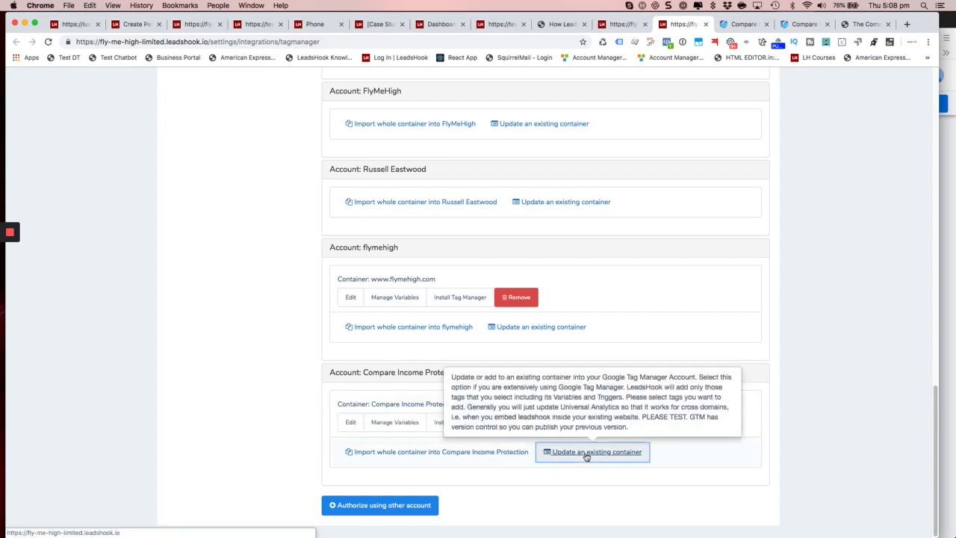
pyautogui.click(587, 452)
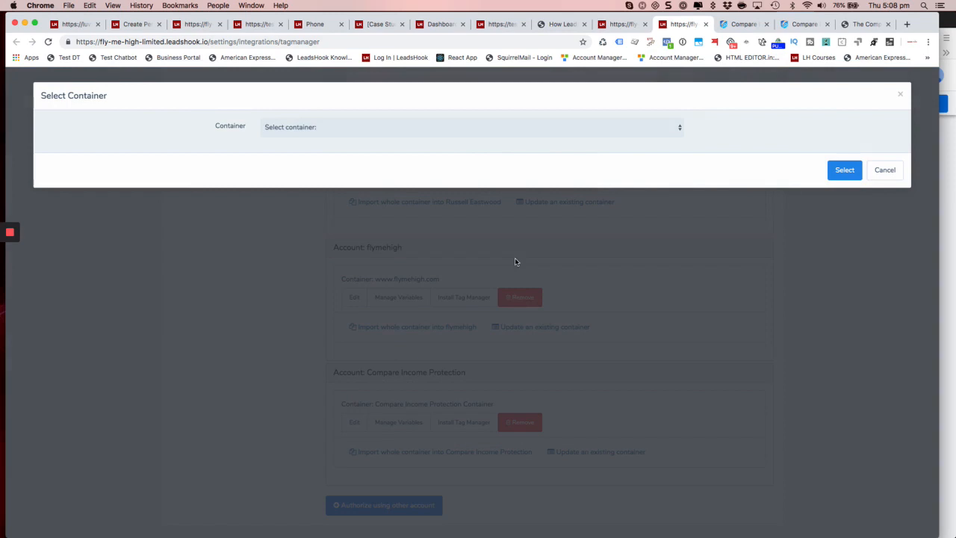
pyautogui.click(333, 127)
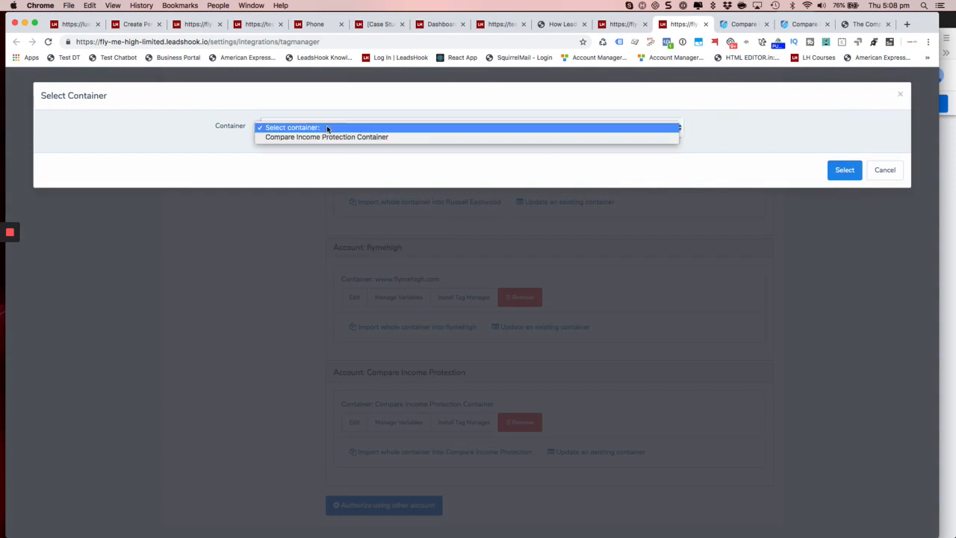
pyautogui.click(325, 137)
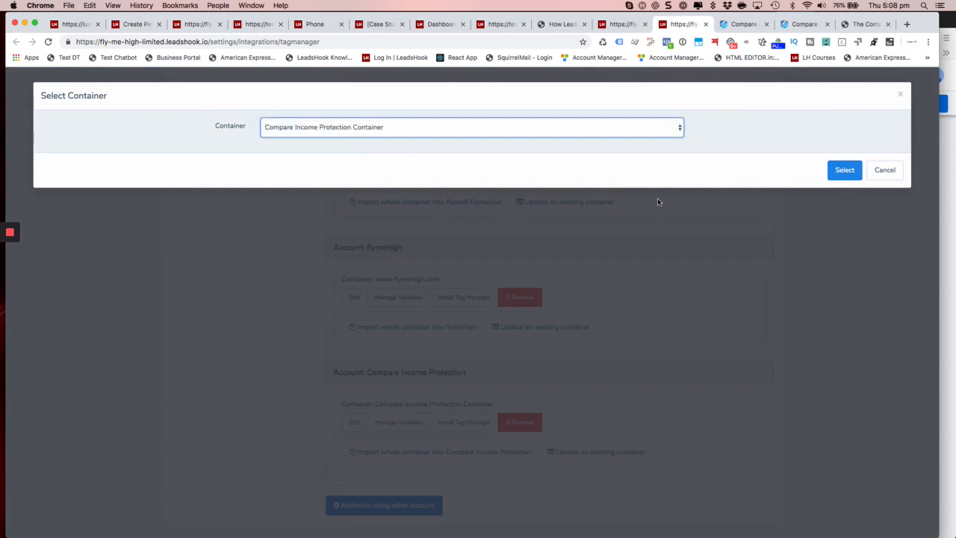
pyautogui.click(845, 171)
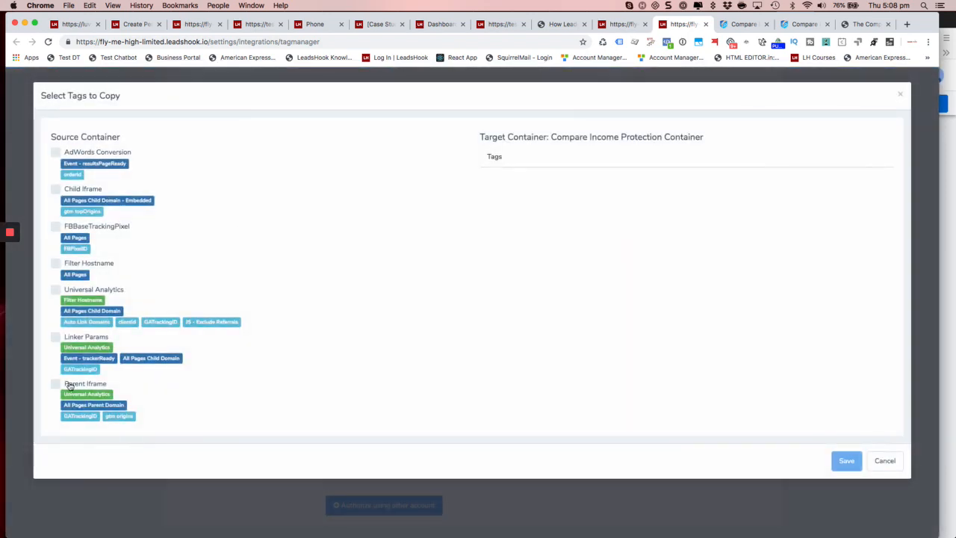
# - Try to copy only the Filter Hostname and Universal Analytics tags, and reload the container's tag list in Firefox to check
pyautogui.click(56, 290)
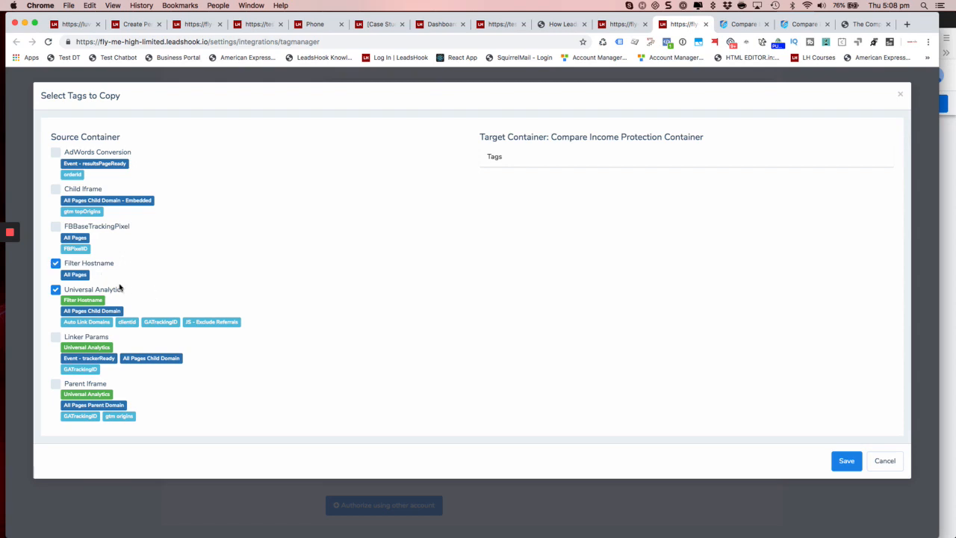
pyautogui.click(848, 461)
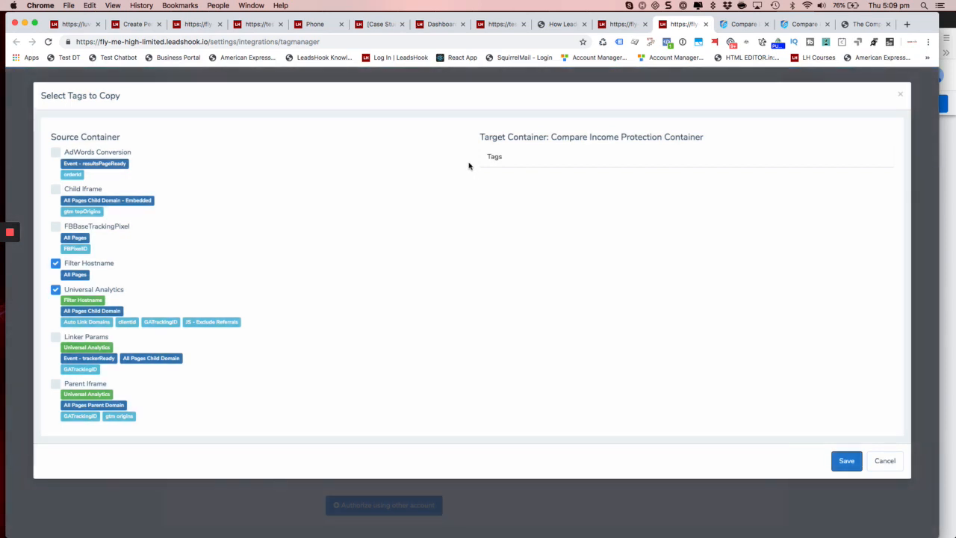
pyautogui.click(847, 461)
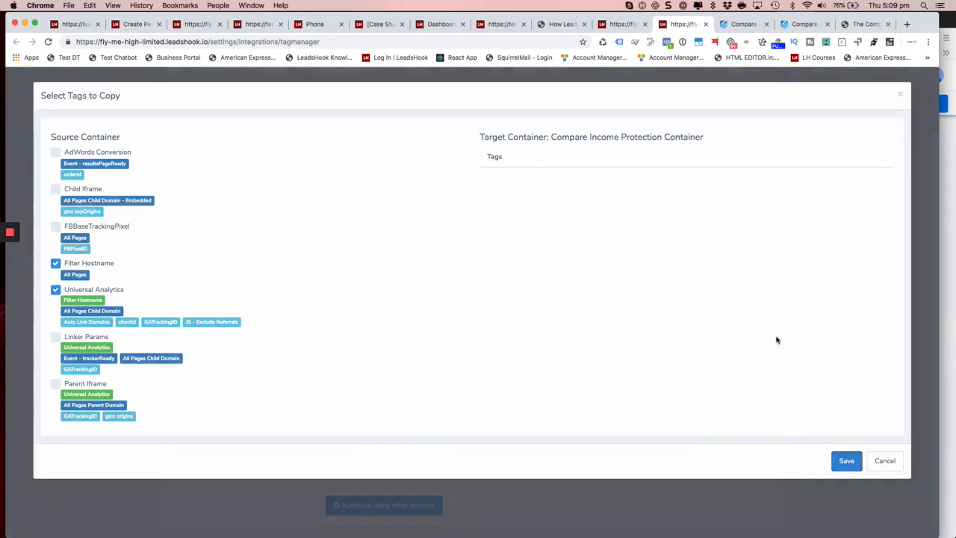
pyautogui.press('super+Tab')
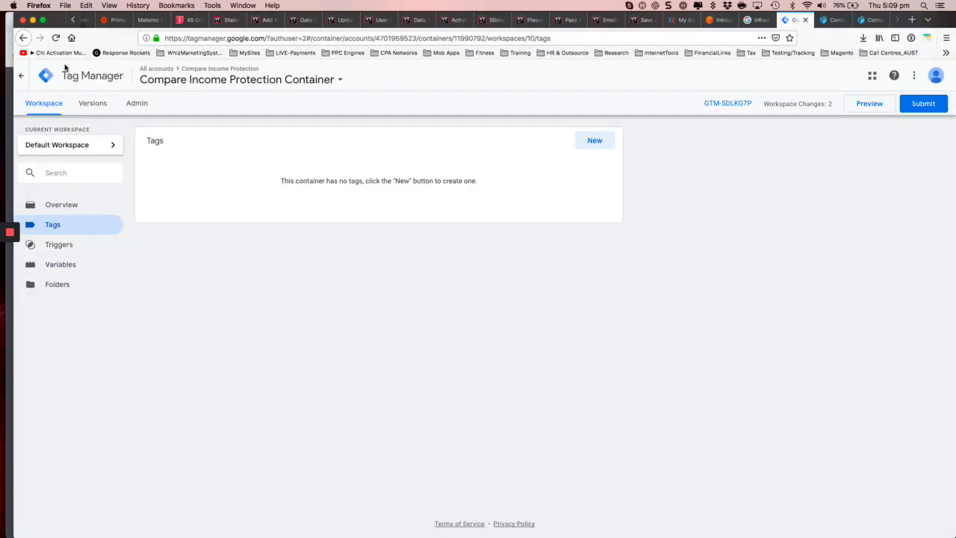
pyautogui.click(55, 38)
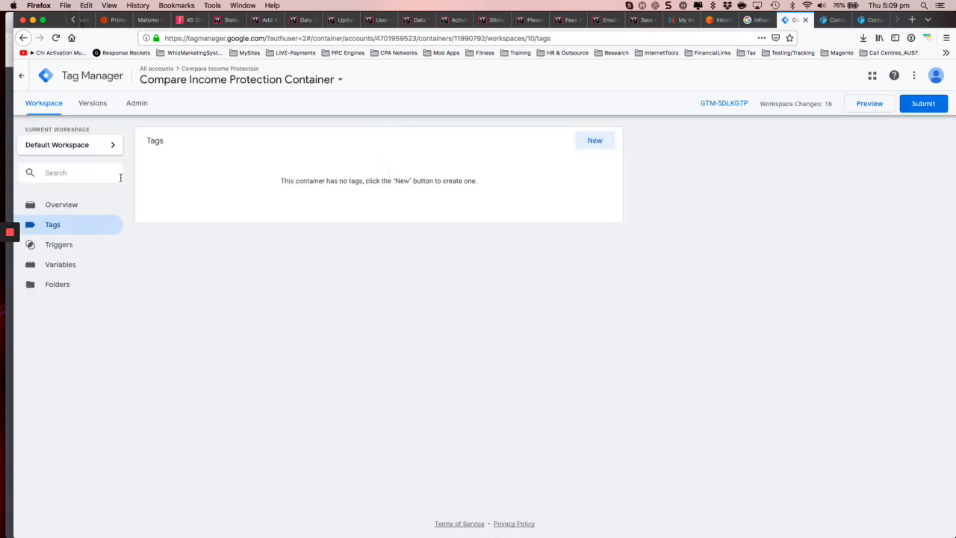
# - Back in Chrome, clear Universal Analytics and Filter Hostname, select only FBBaseTrackingPixel, and try to save the copy
pyautogui.press('super+Tab')
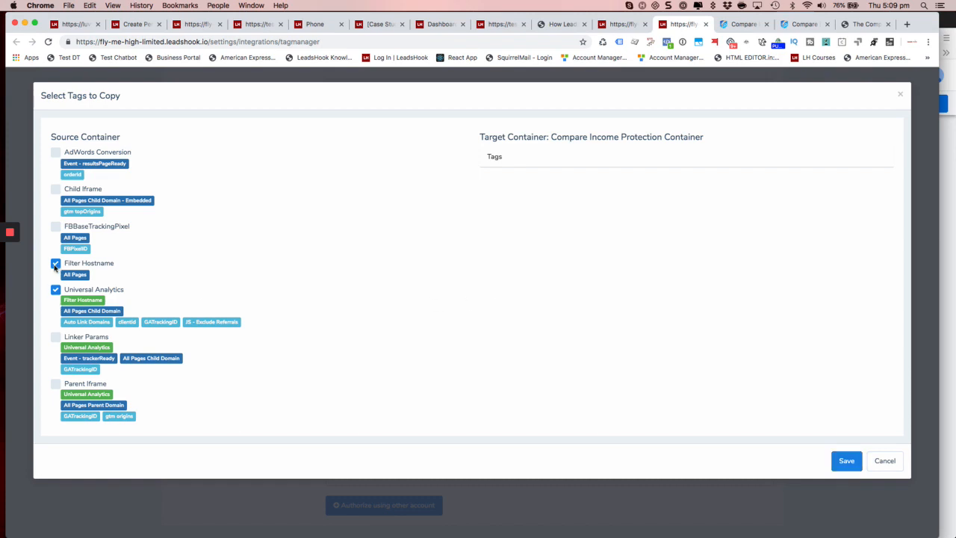
pyautogui.click(55, 291)
pyautogui.click(57, 265)
pyautogui.click(56, 292)
pyautogui.click(55, 292)
pyautogui.click(55, 264)
pyautogui.click(55, 227)
pyautogui.click(847, 466)
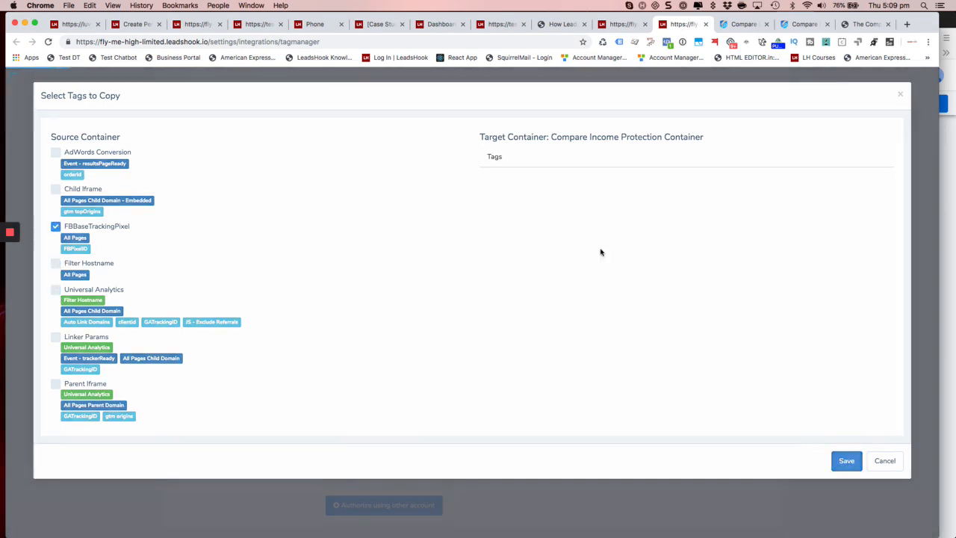
# - Open the browser's JavaScript console to examine errors from the save, and shrink its pane to keep the tag selection in view
pyautogui.click(111, 6)
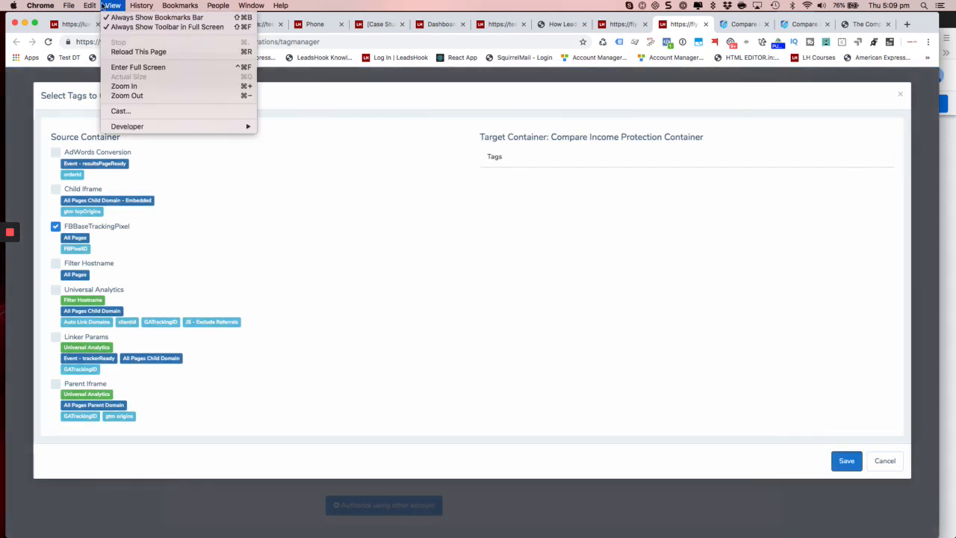
pyautogui.moveTo(141, 129)
pyautogui.click(281, 153)
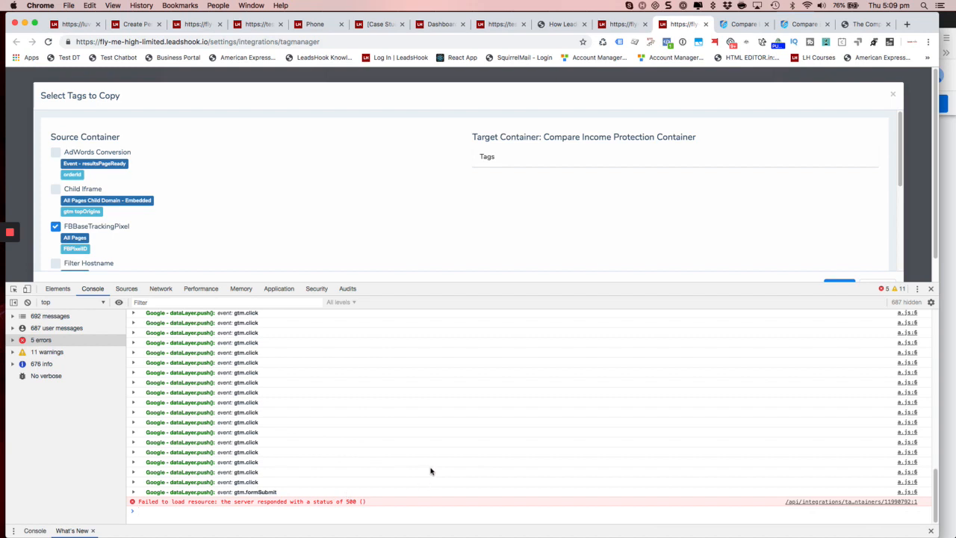
pyautogui.moveTo(481, 284); pyautogui.dragTo(499, 435)
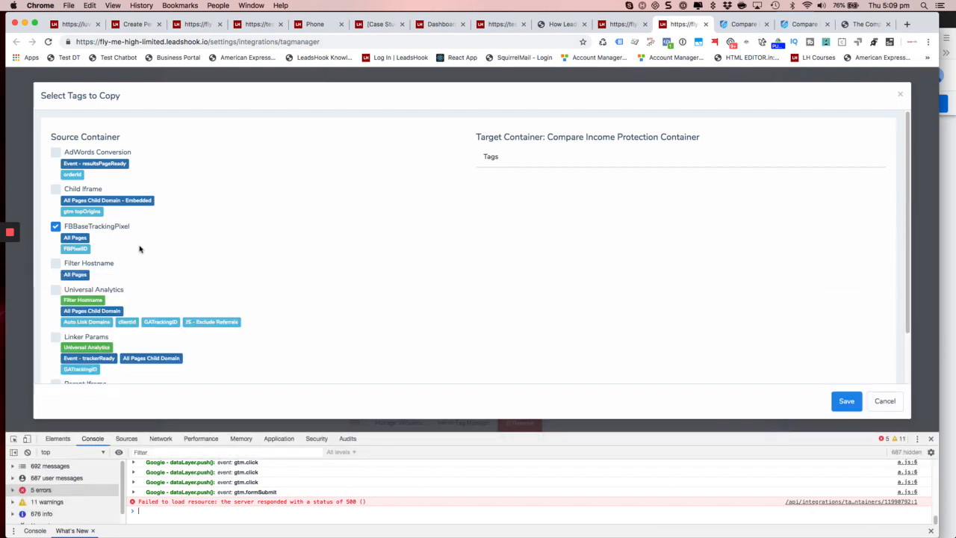
# - With the console open, select all seven source tags again, including Linker Params and Parent Iframe, and try to save the copy
pyautogui.click(56, 227)
pyautogui.click(56, 153)
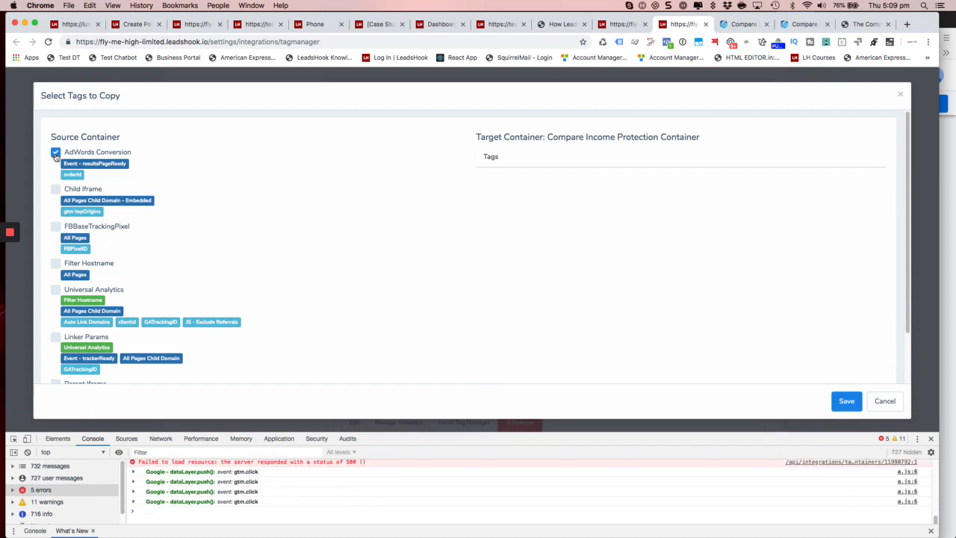
pyautogui.click(55, 190)
pyautogui.click(56, 227)
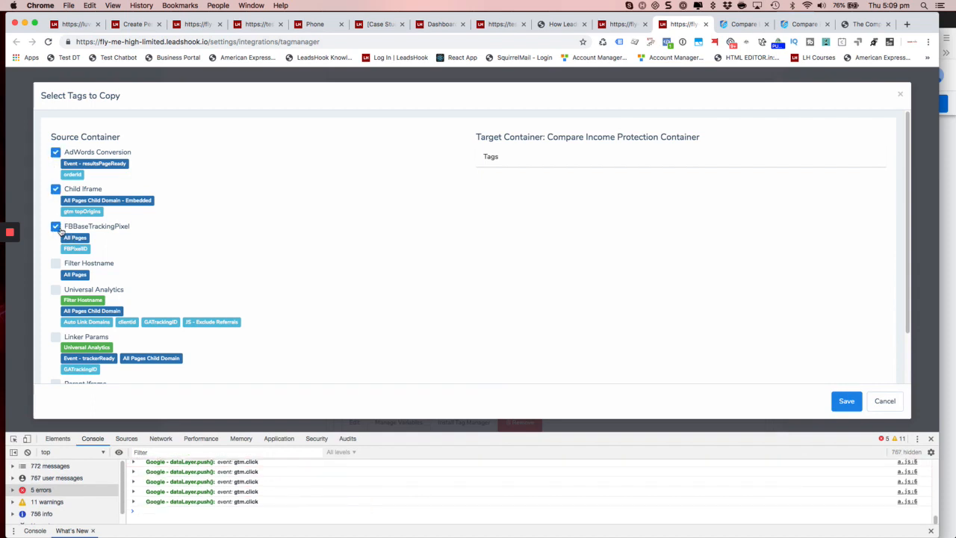
pyautogui.click(55, 264)
pyautogui.click(55, 292)
pyautogui.click(57, 338)
pyautogui.scroll(-2, 56, 338)
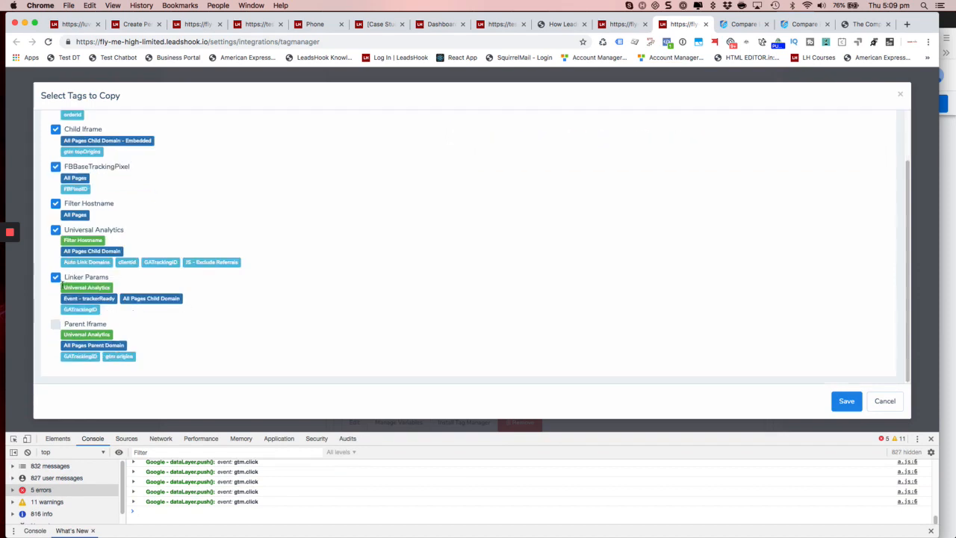
pyautogui.click(55, 326)
pyautogui.click(853, 404)
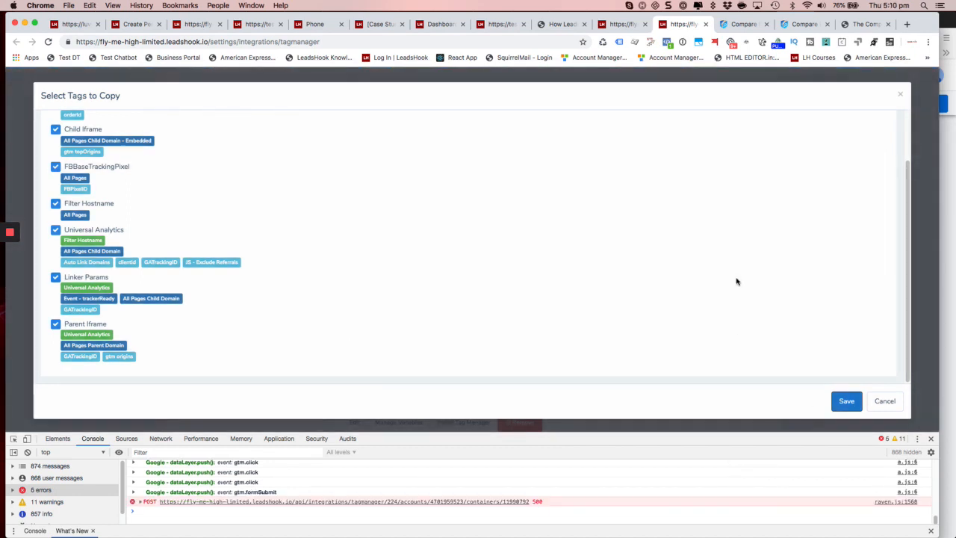
# - Cancel the tag selection, switch to Firefox and reload the container's tag list to check for copied tags
pyautogui.click(885, 402)
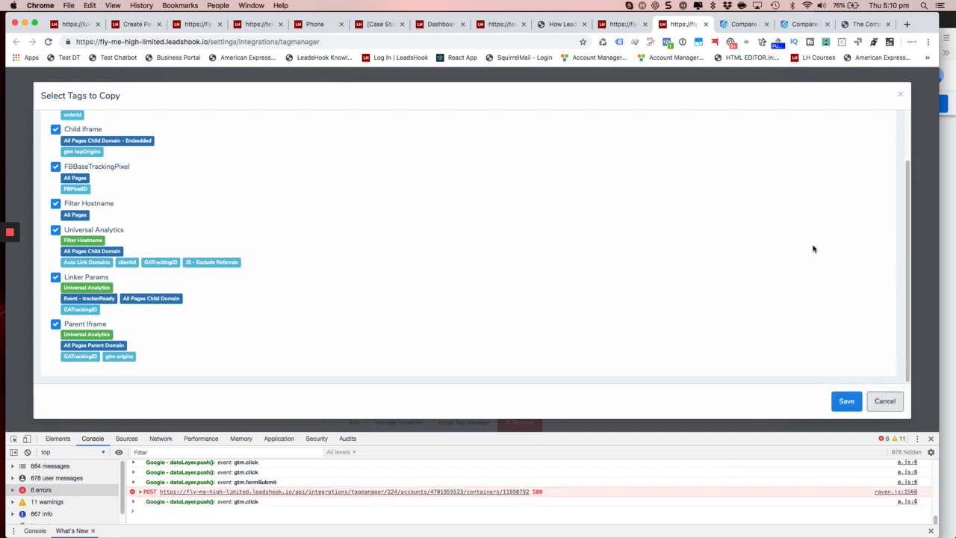
pyautogui.press('super+Tab')
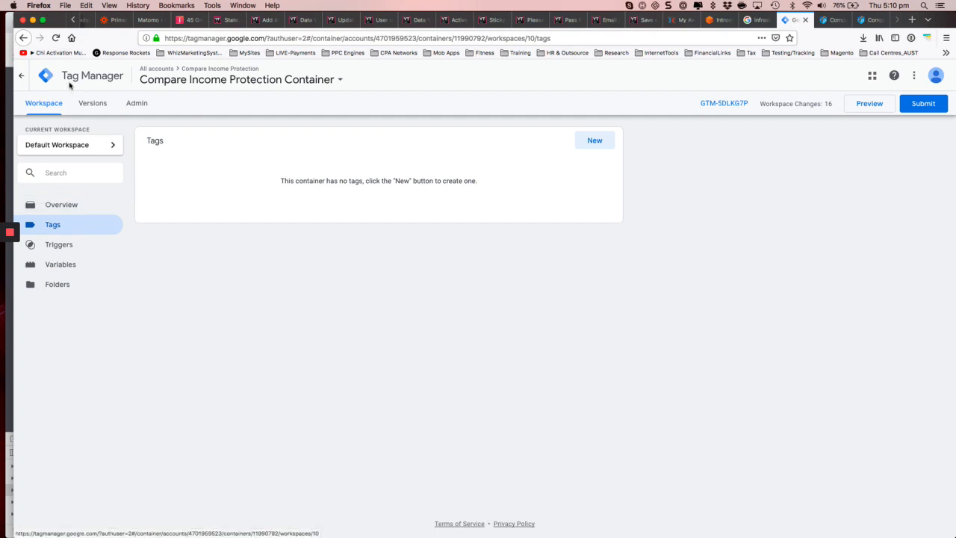
pyautogui.click(56, 37)
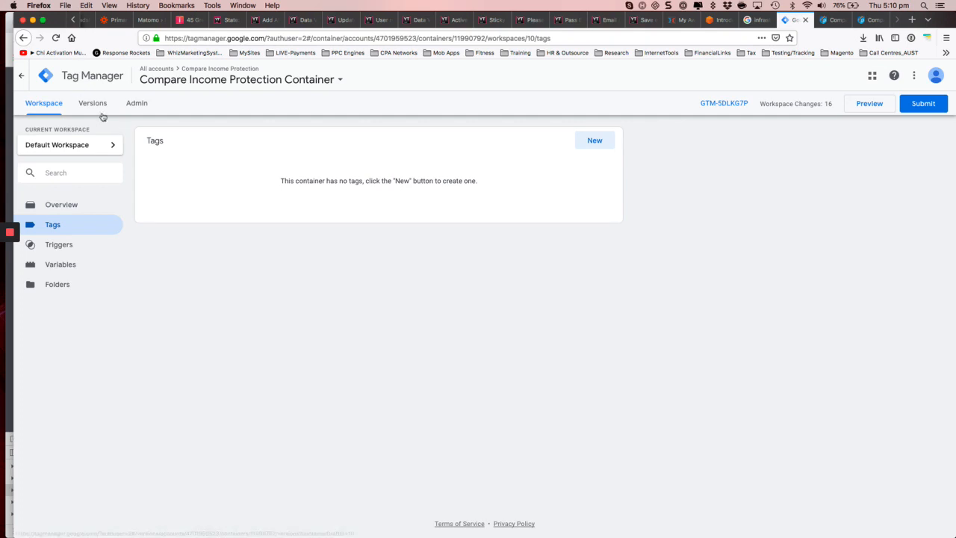
# - Start a container import for the Compare Income Protection Container and choose the file GTM-MBJFHPG_workspace33.json from Downloads
pyautogui.click(138, 104)
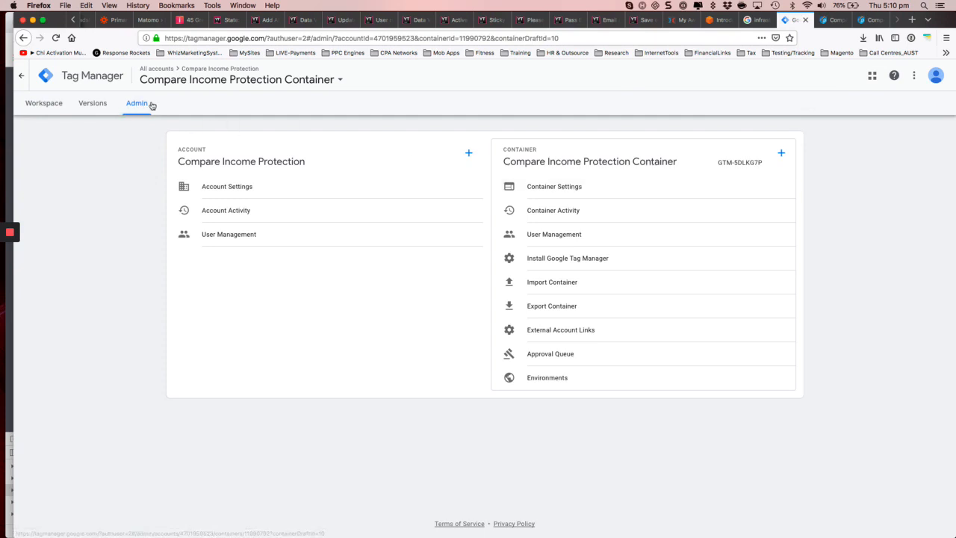
pyautogui.click(550, 283)
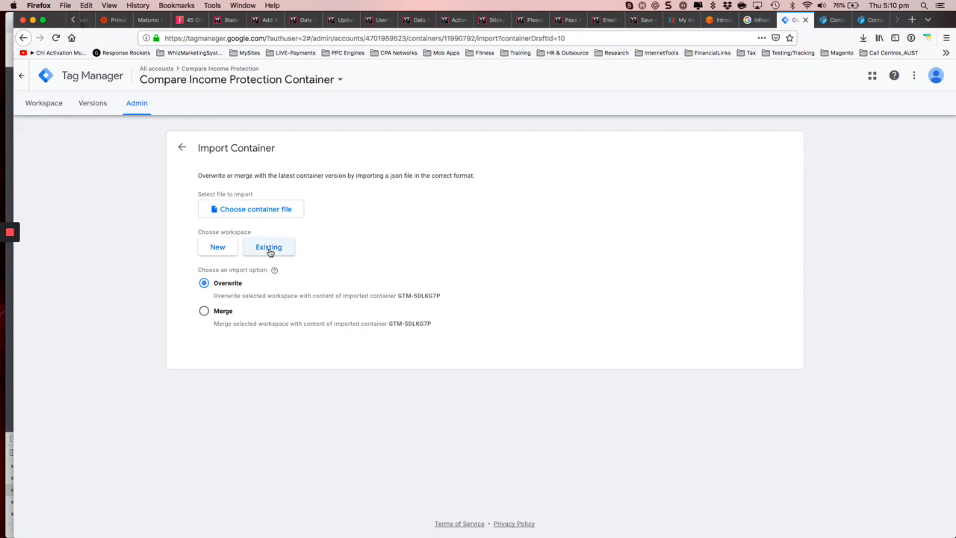
pyautogui.click(247, 212)
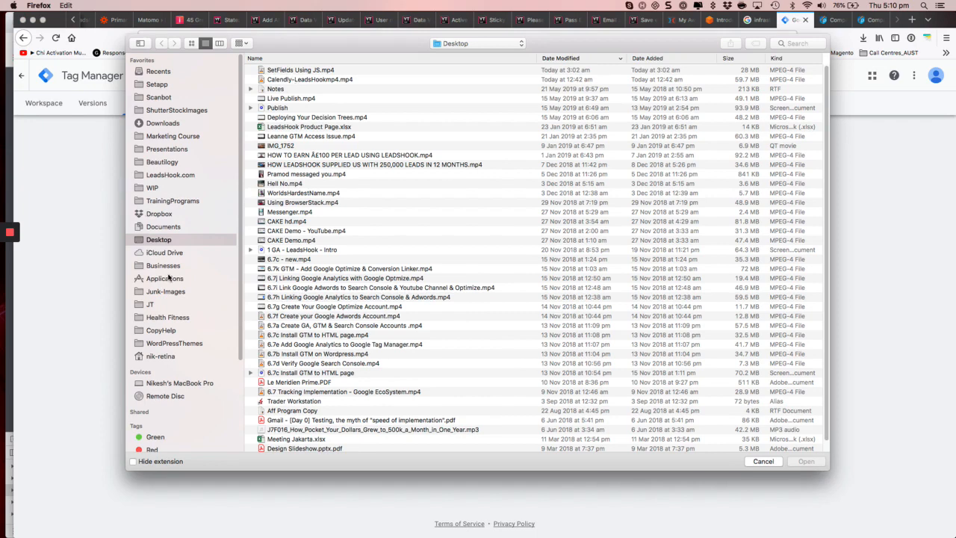
pyautogui.click(163, 124)
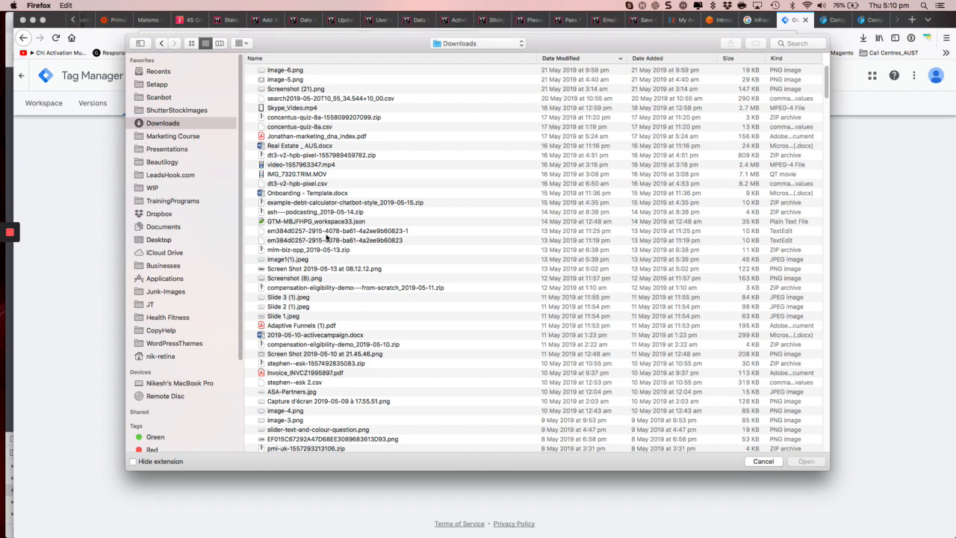
pyautogui.click(328, 224)
pyautogui.click(807, 462)
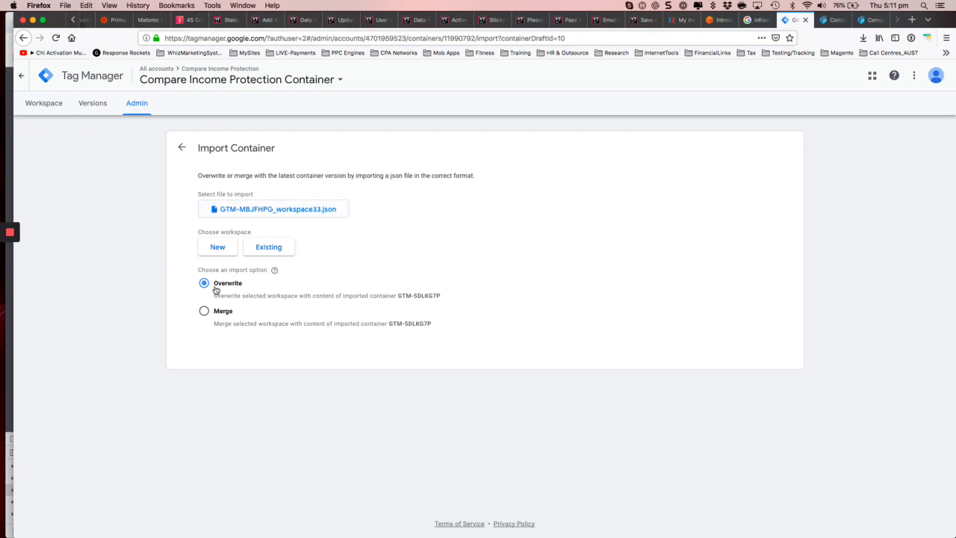
# - Import the file into the existing Default Workspace with the Overwrite option and open the container's tag list
pyautogui.click(269, 250)
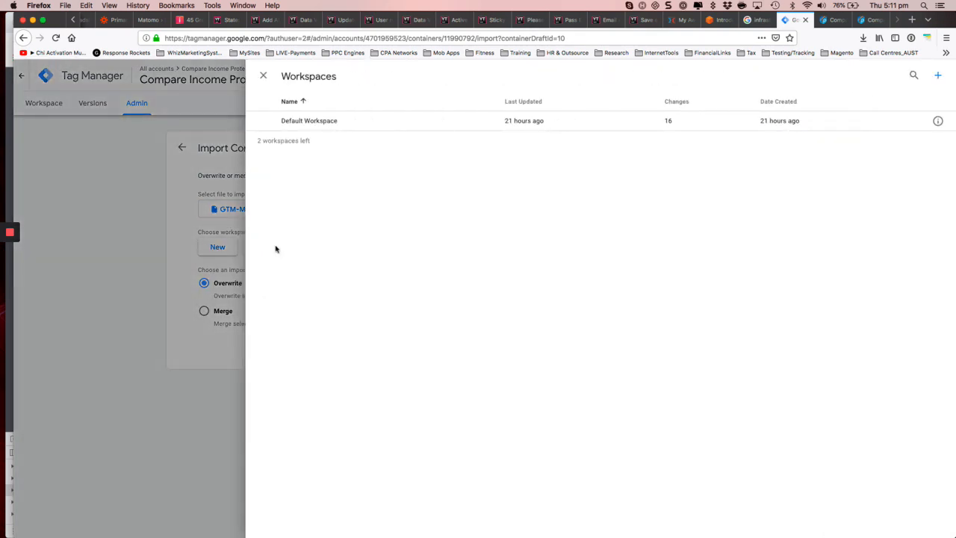
pyautogui.click(299, 124)
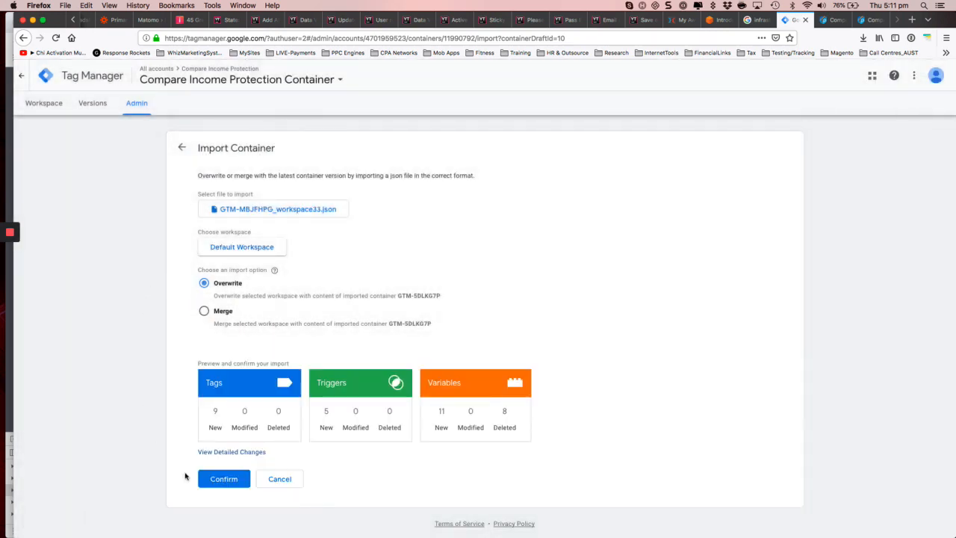
pyautogui.click(213, 483)
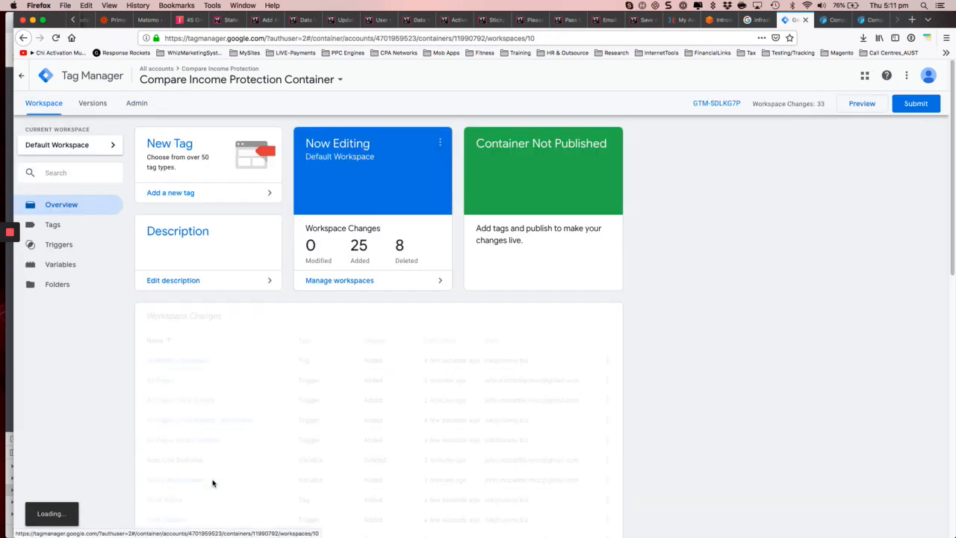
pyautogui.click(43, 224)
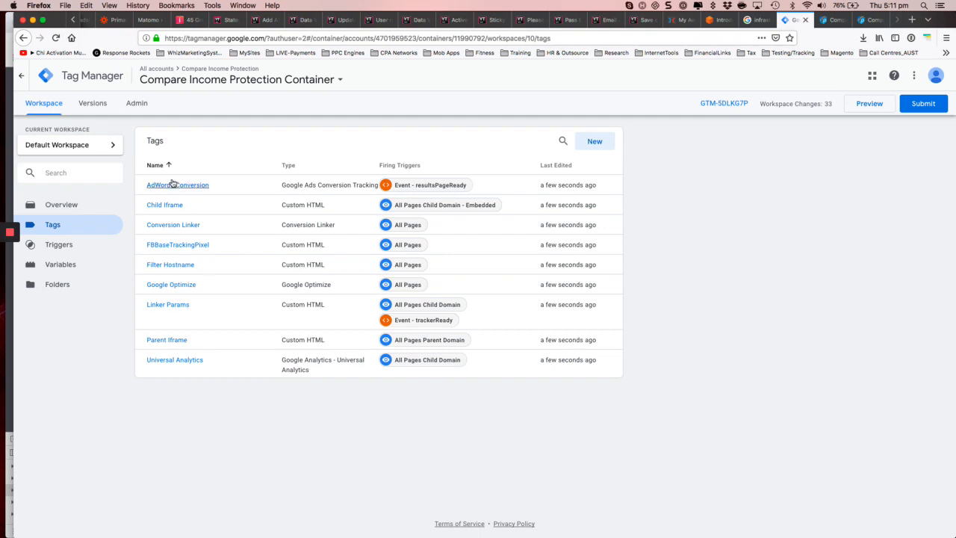
# - Pause the Google Optimize tag and save it
pyautogui.click(171, 284)
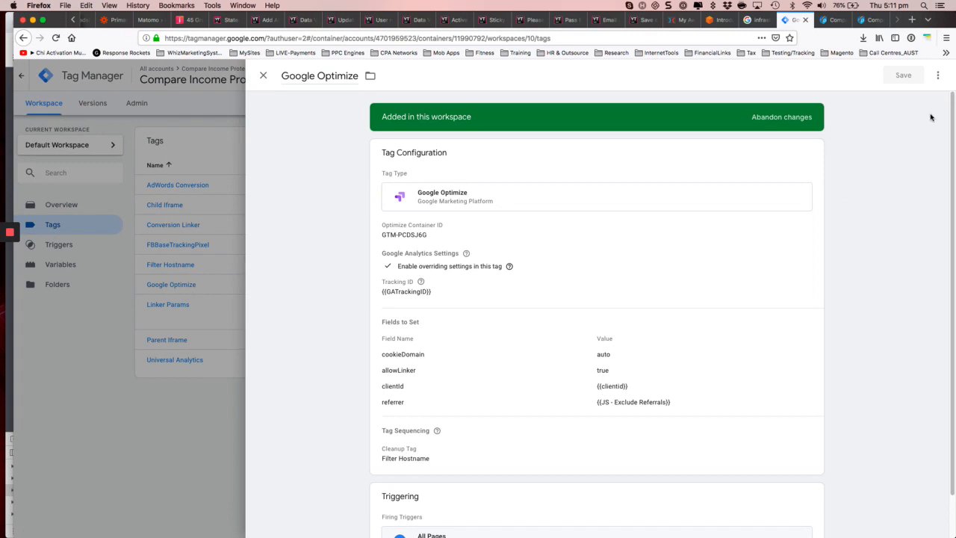
pyautogui.click(939, 76)
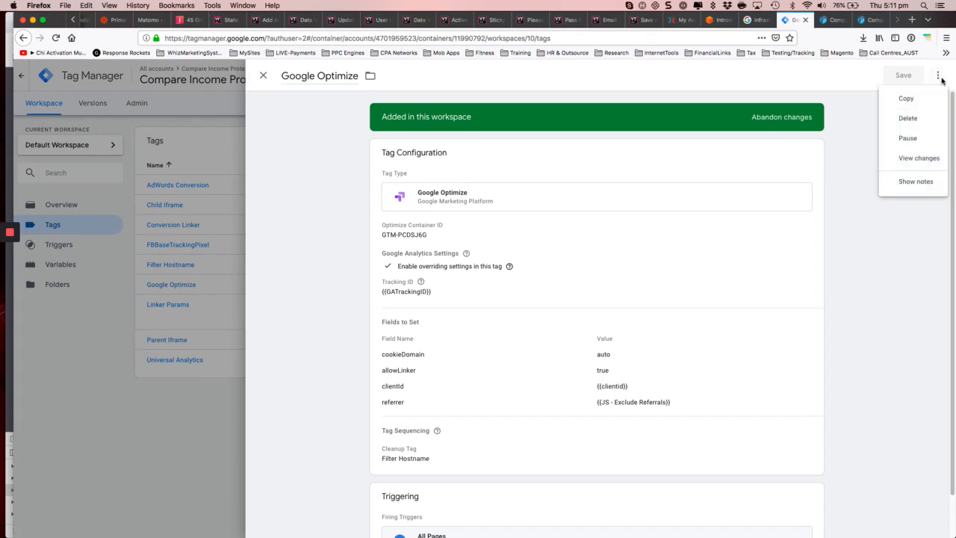
pyautogui.click(910, 138)
pyautogui.click(904, 77)
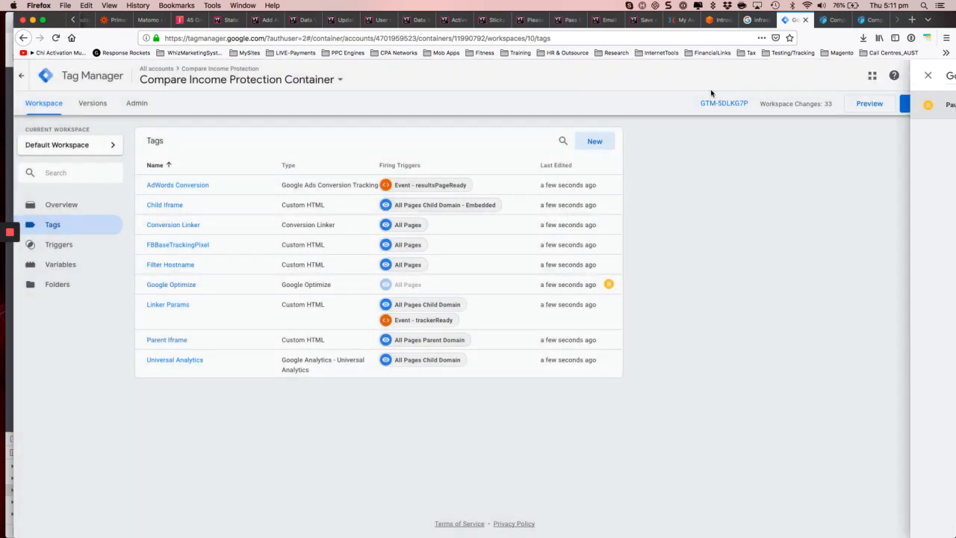
# - Submit and publish the workspace changes to the Live environment, leaving the version name and description empty
pyautogui.click(920, 109)
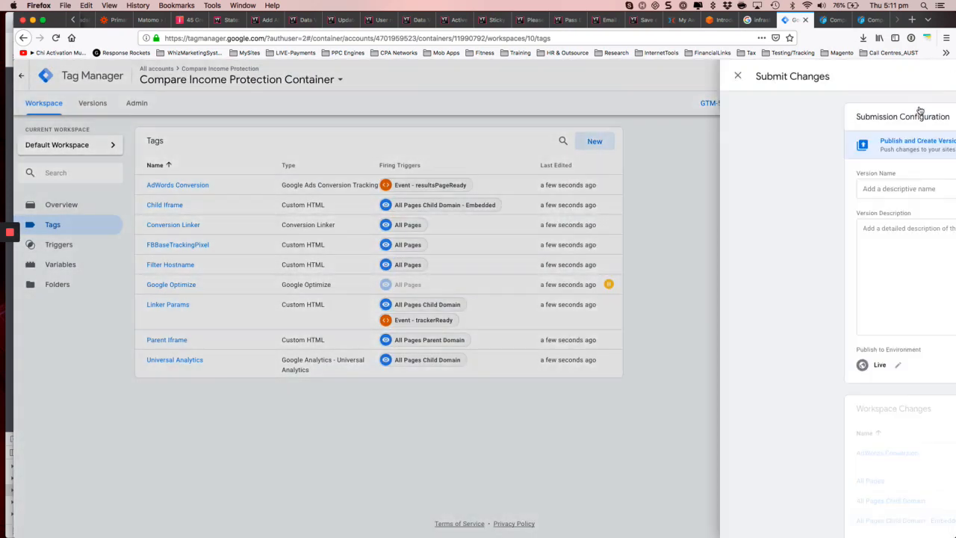
pyautogui.click(922, 76)
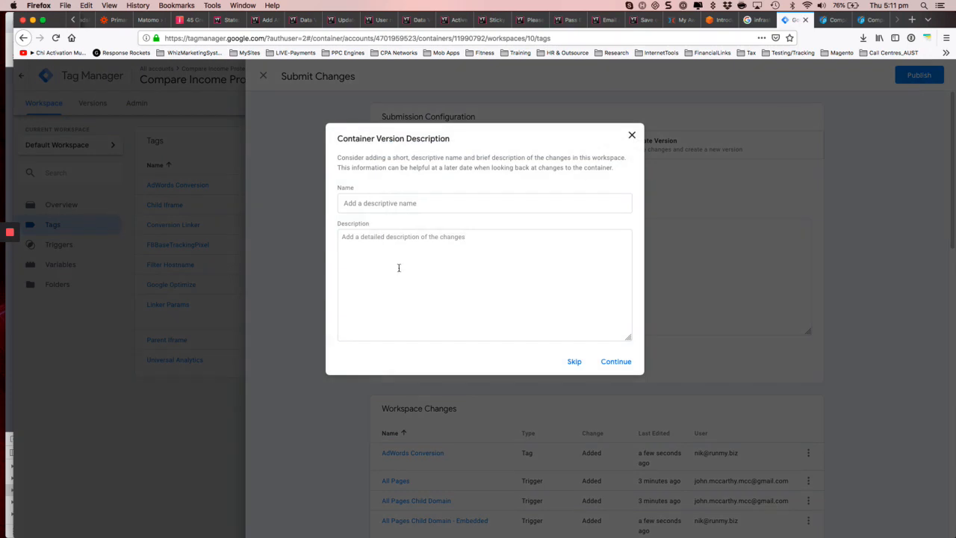
pyautogui.click(616, 362)
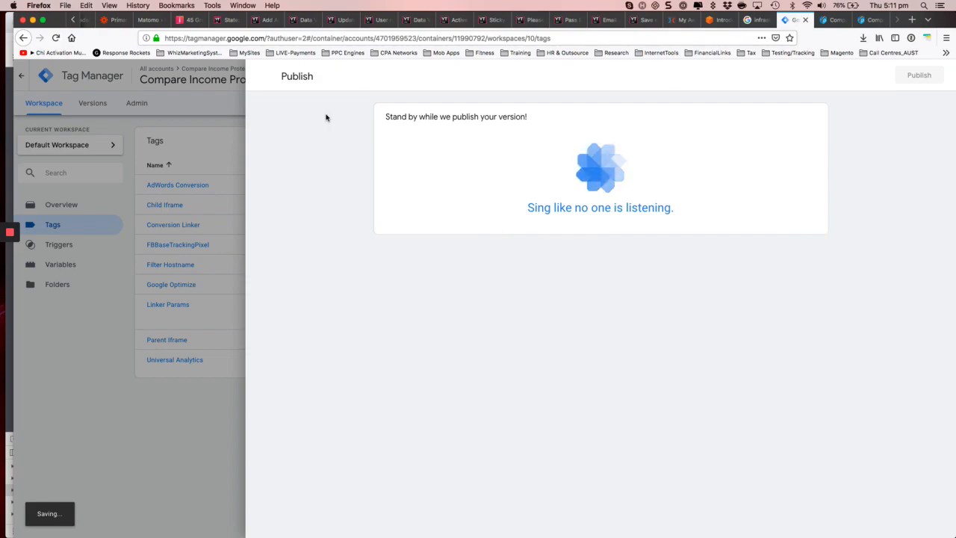
# - Switch to Chrome, cancel the tag selection, reload the integration page and open the Compare Income Protection Container's variables for management
pyautogui.press('super+Tab')
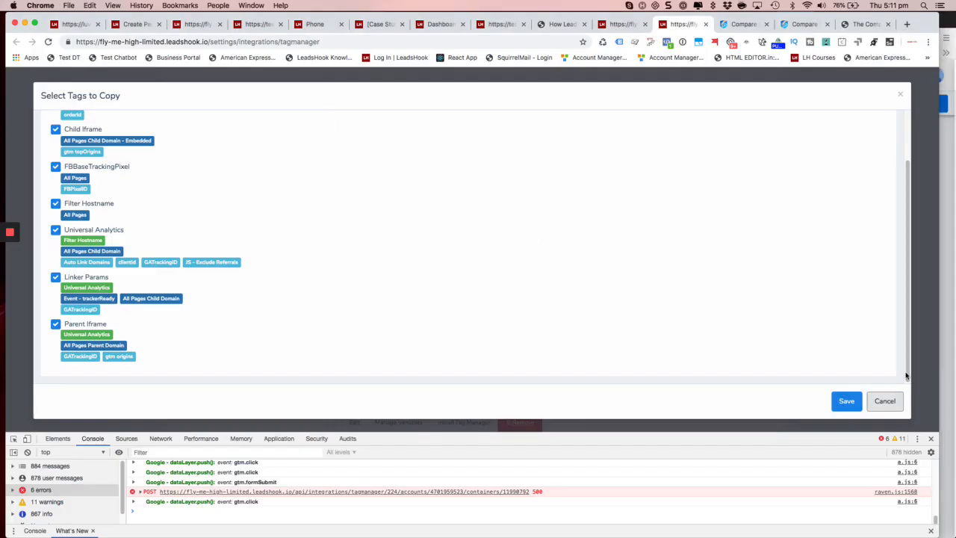
pyautogui.click(893, 400)
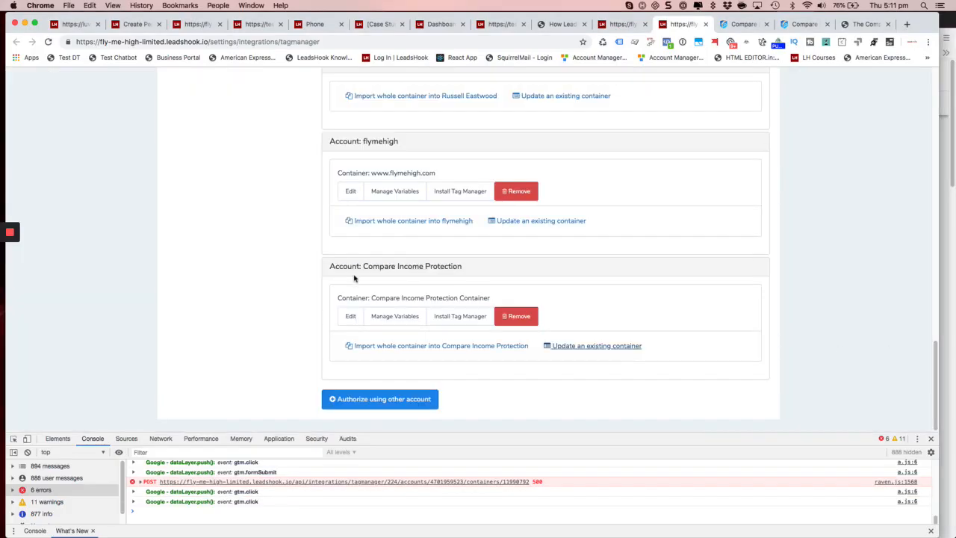
pyautogui.click(47, 41)
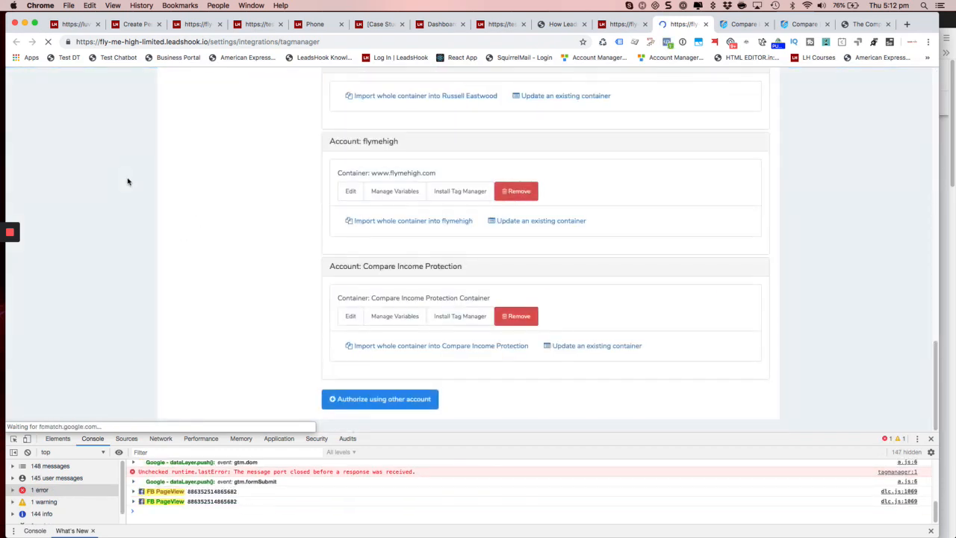
pyautogui.click(391, 319)
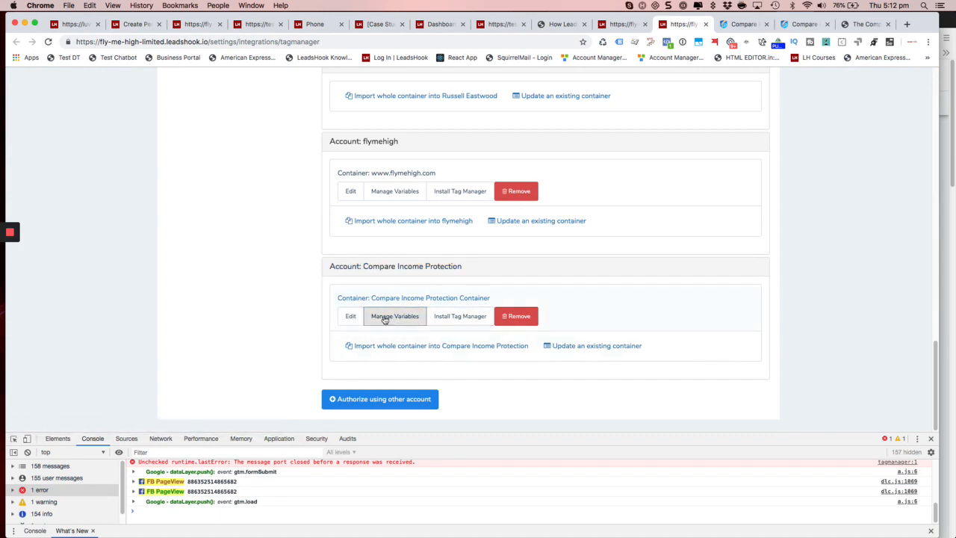
pyautogui.click(394, 318)
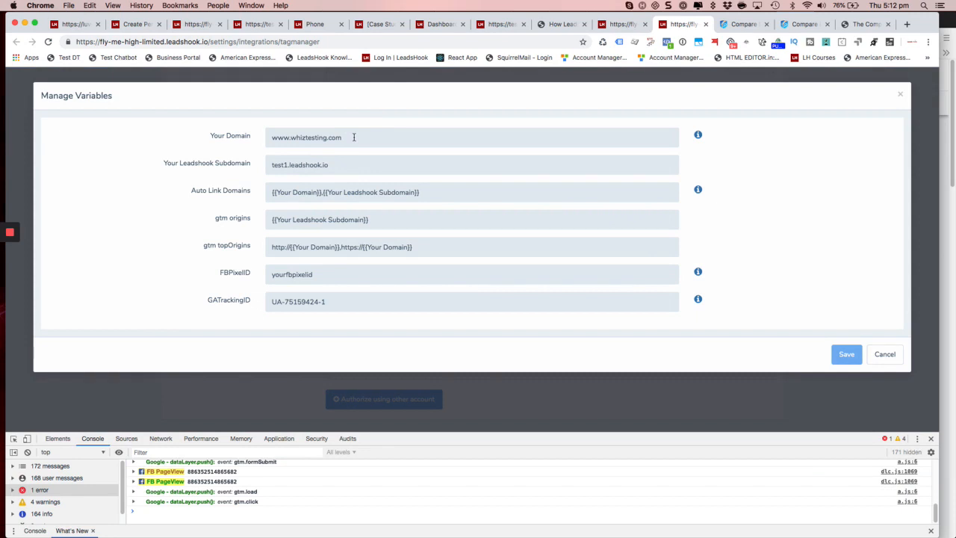
pyautogui.moveTo(346, 168); pyautogui.dragTo(244, 163)
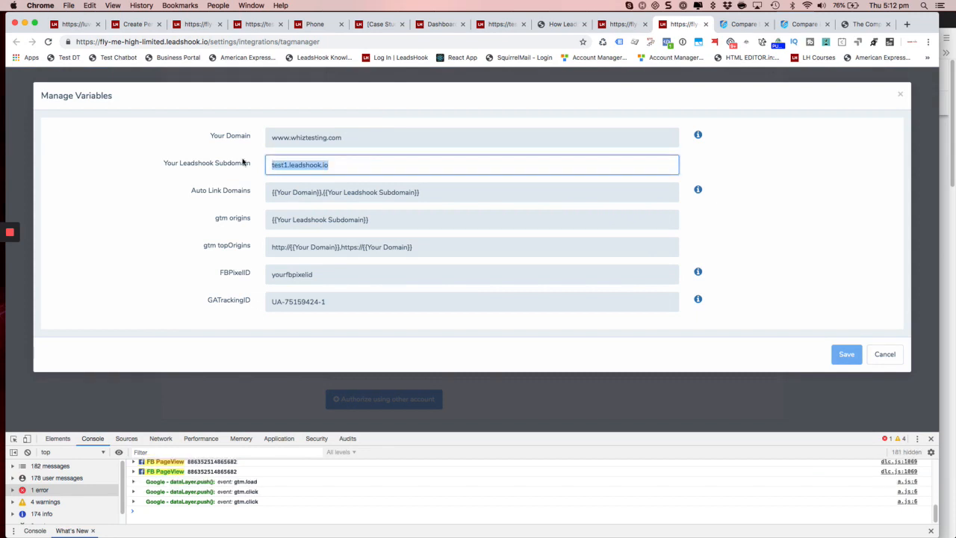
pyautogui.click(343, 167)
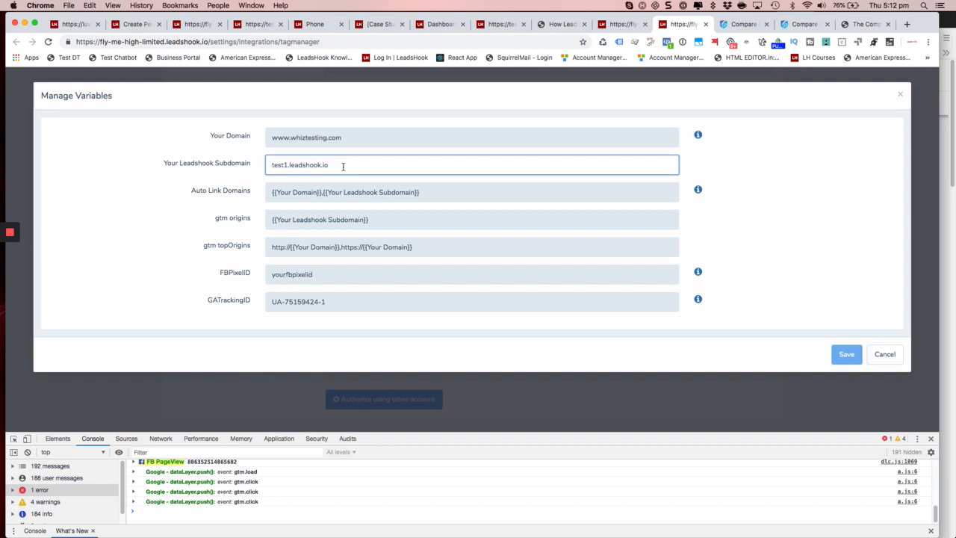
pyautogui.click(345, 303)
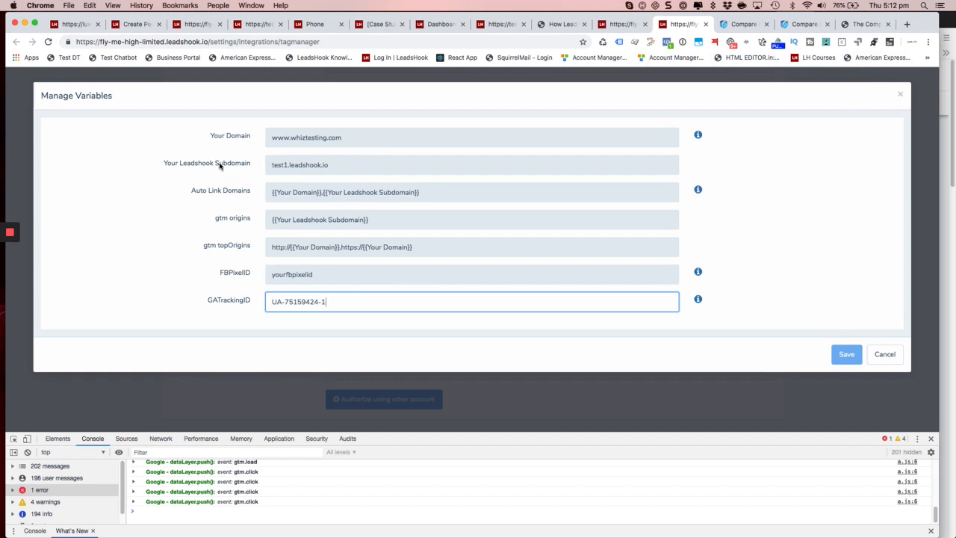
pyautogui.moveTo(11, 237)
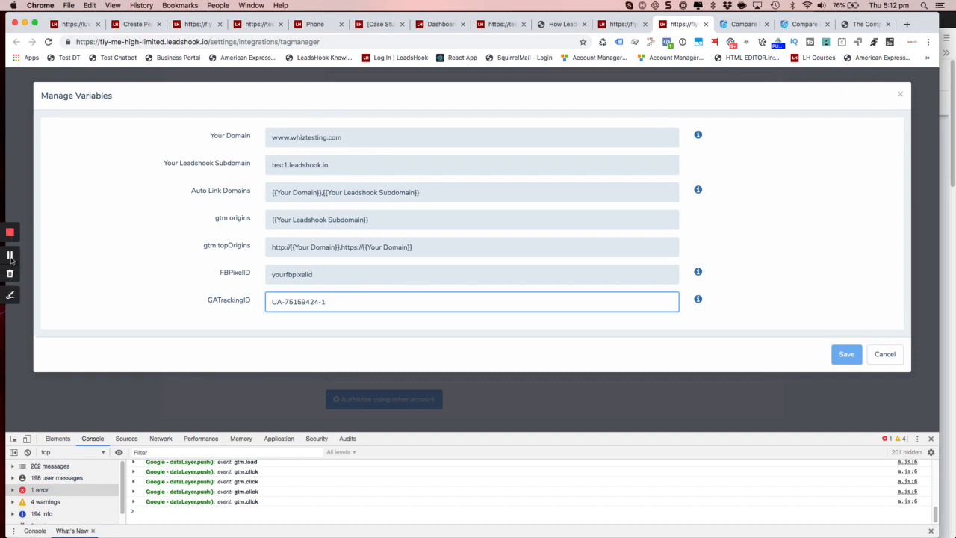
pyautogui.click(10, 257)
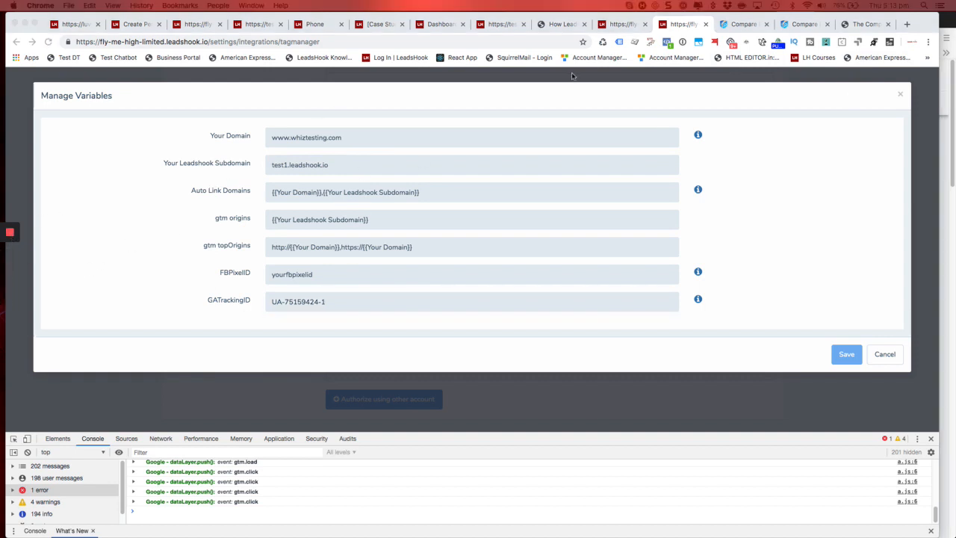
pyautogui.click(733, 29)
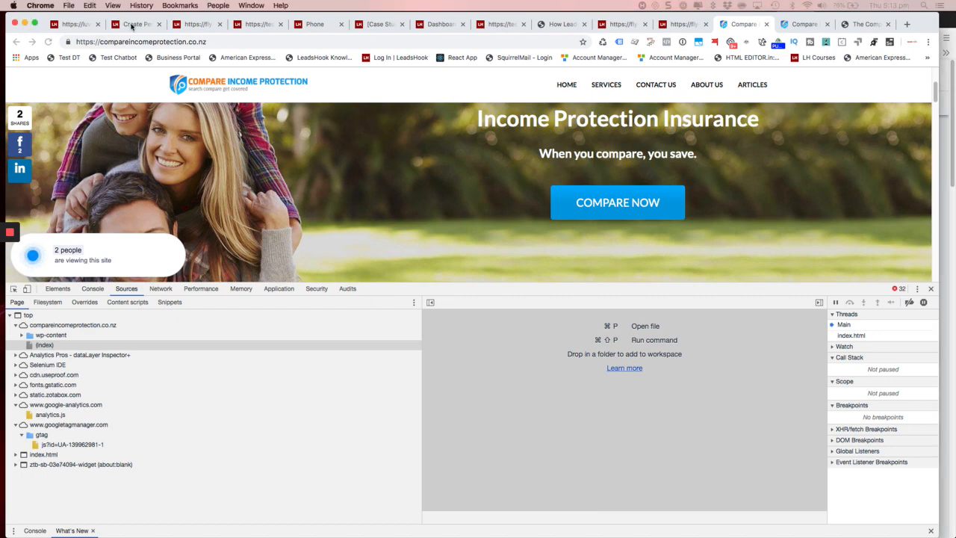
pyautogui.click(225, 41)
pyautogui.click(219, 42)
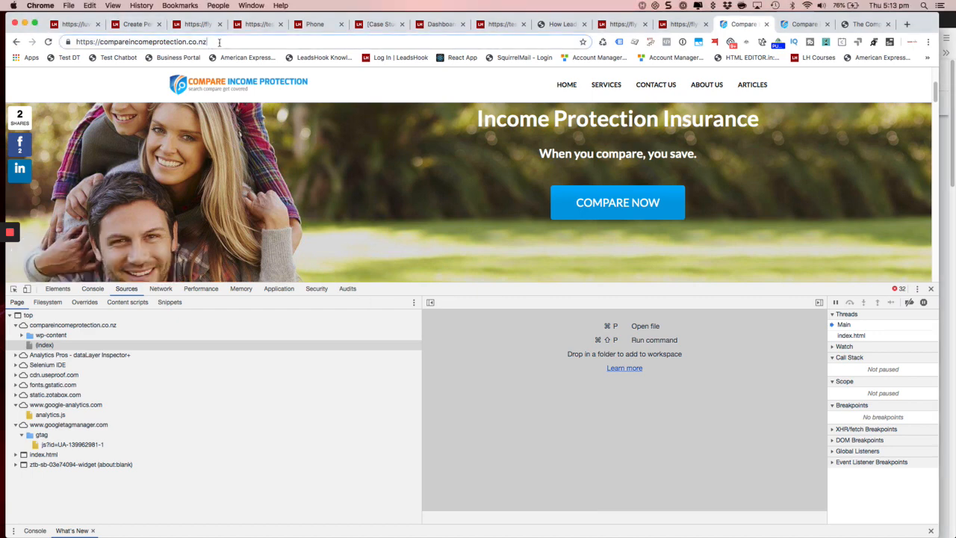
pyautogui.moveTo(101, 42); pyautogui.dragTo(209, 43)
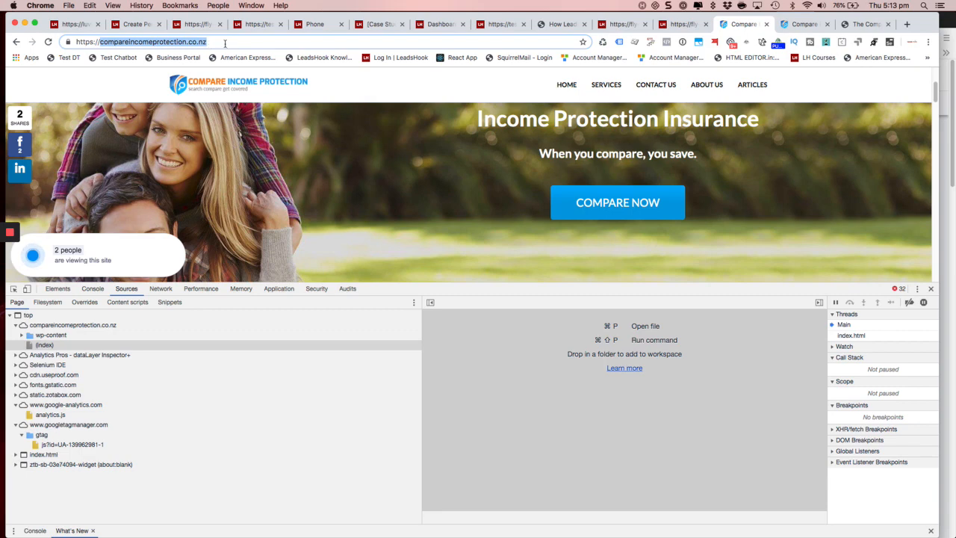
pyautogui.click(223, 43)
pyautogui.moveTo(101, 41); pyautogui.dragTo(57, 41)
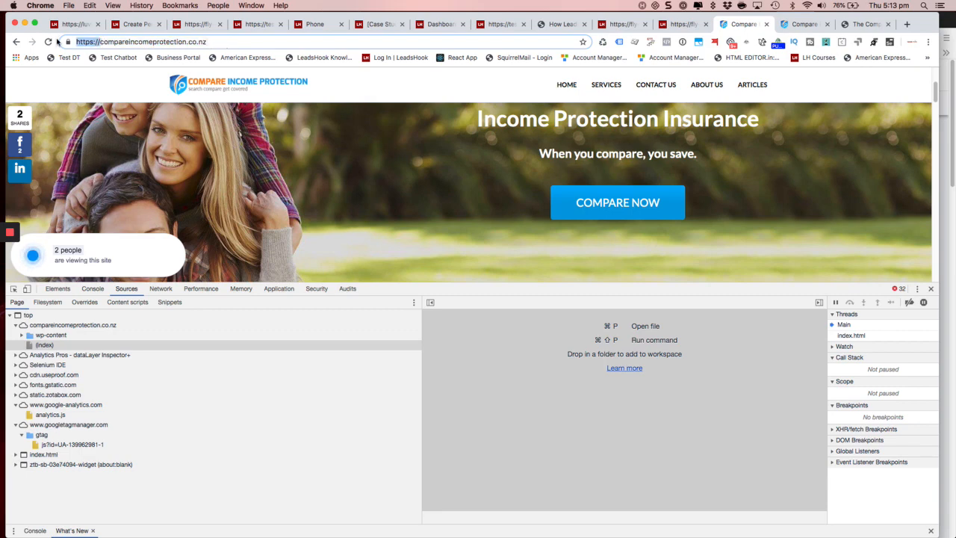
pyautogui.press('BackSpace')
pyautogui.press('Return')
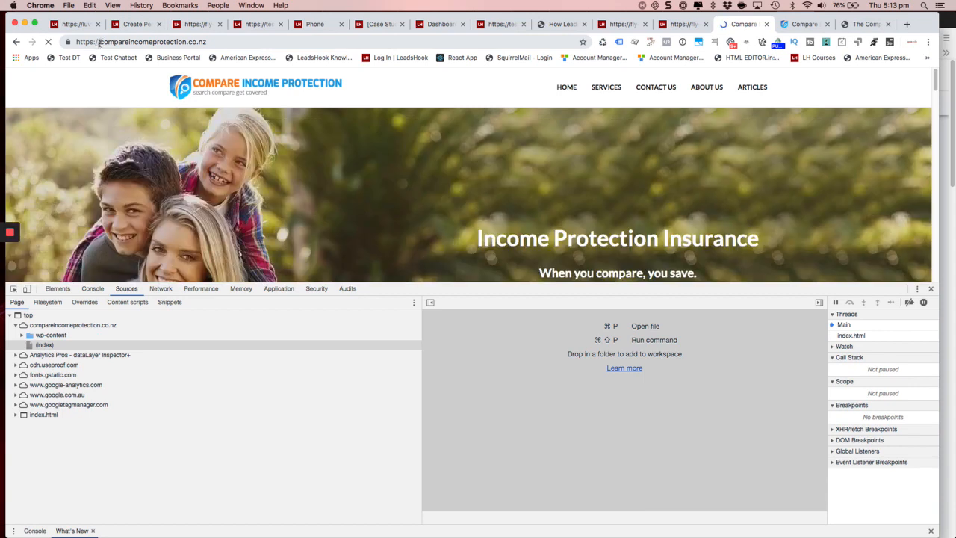
# - Copy the site's bare domain and set the Your Domain variable to compareincomeprotection.co.nz
pyautogui.moveTo(99, 42); pyautogui.dragTo(213, 42)
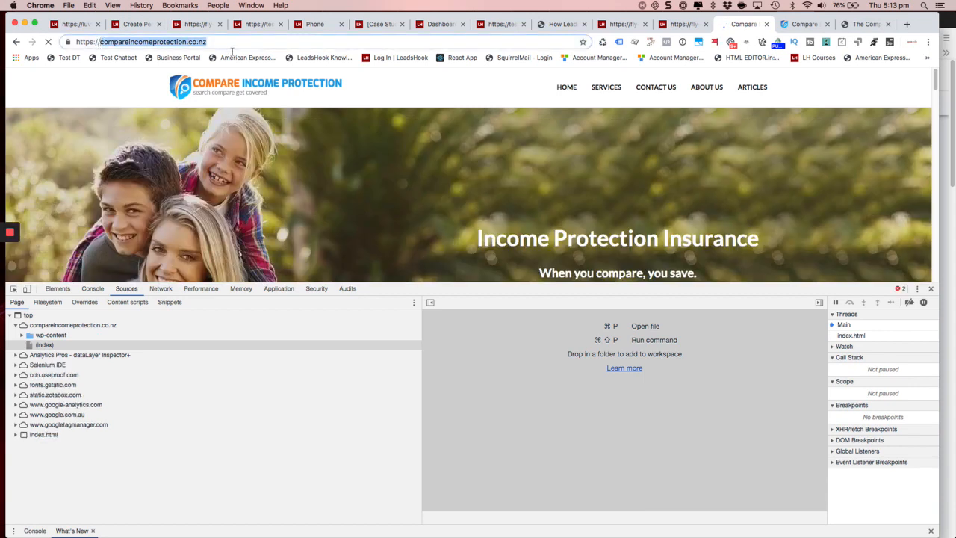
pyautogui.rightClick(179, 42)
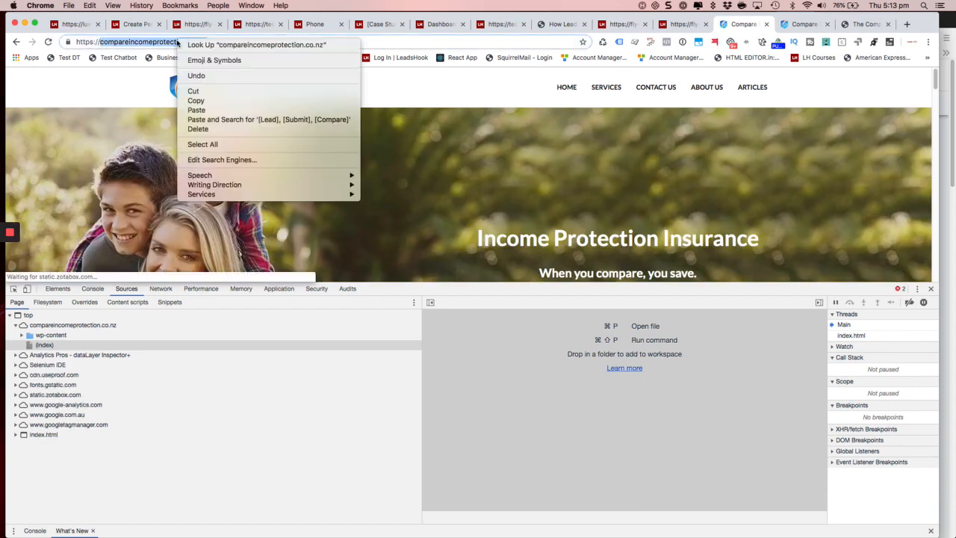
pyautogui.click(236, 101)
pyautogui.click(684, 23)
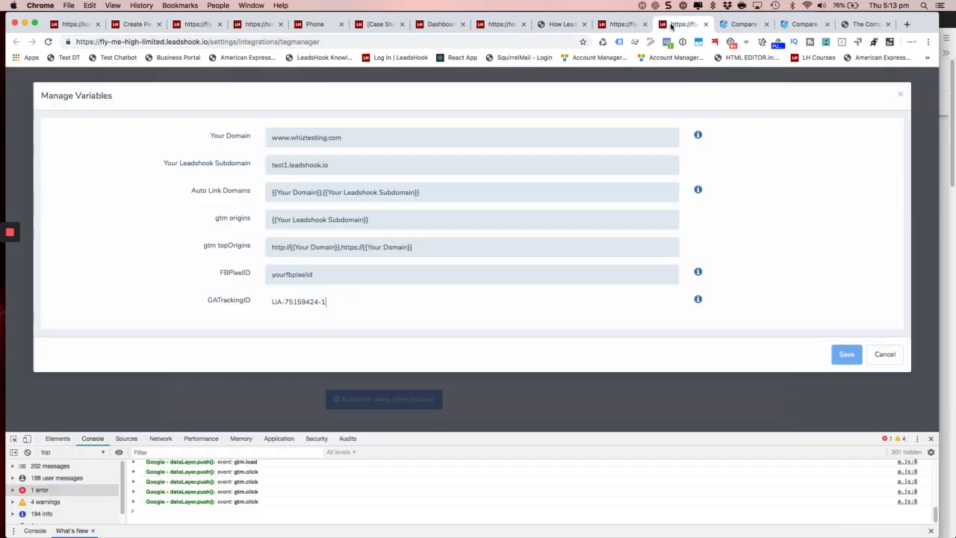
pyautogui.tripleClick(367, 139)
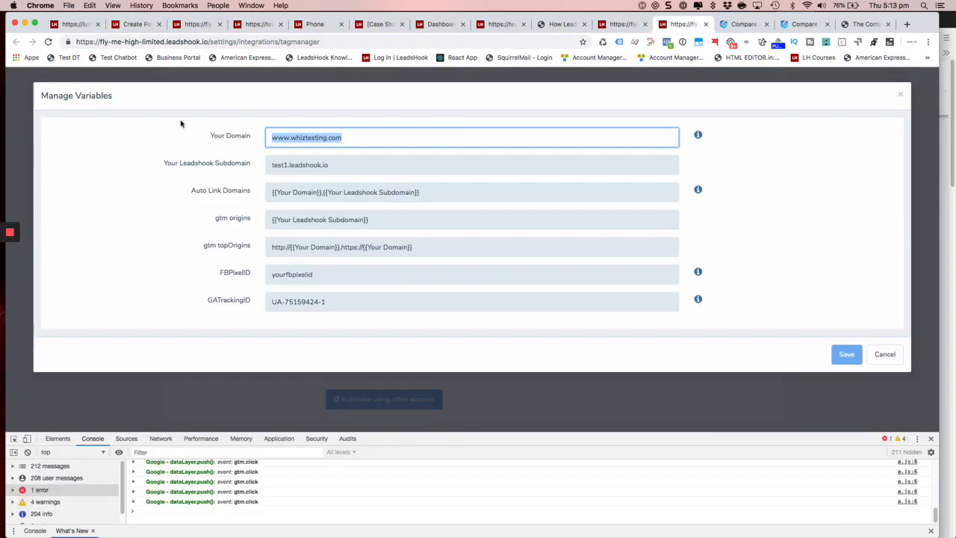
pyautogui.press('super+v')
pyautogui.click(147, 170)
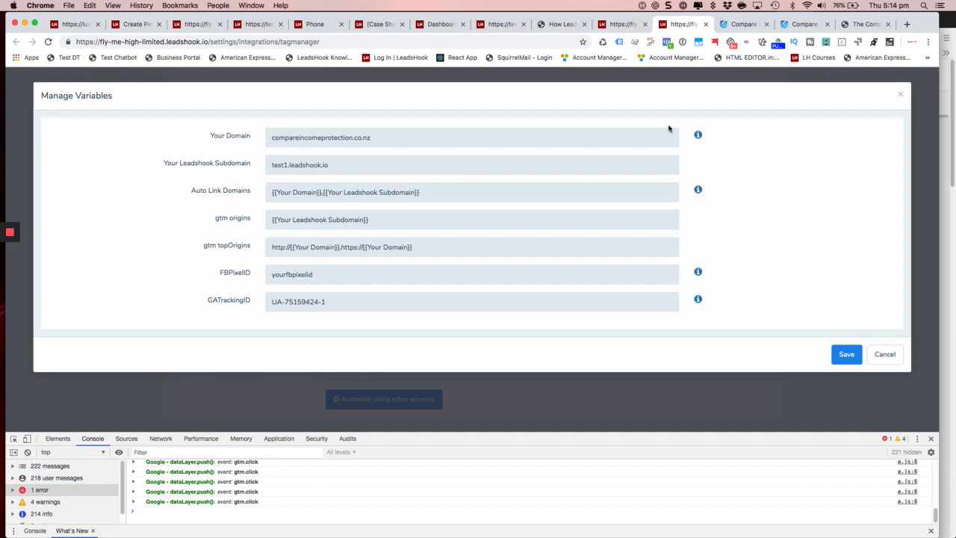
pyautogui.click(744, 24)
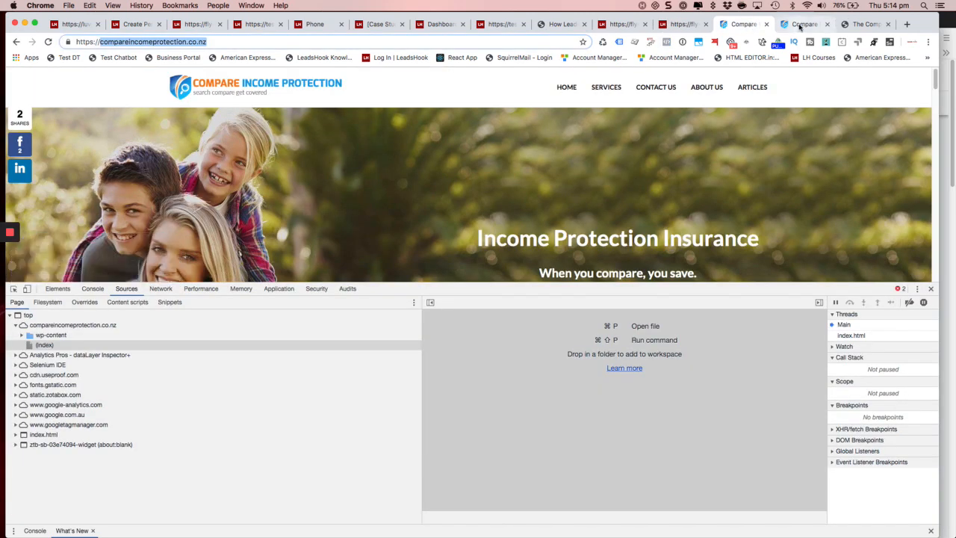
pyautogui.click(800, 25)
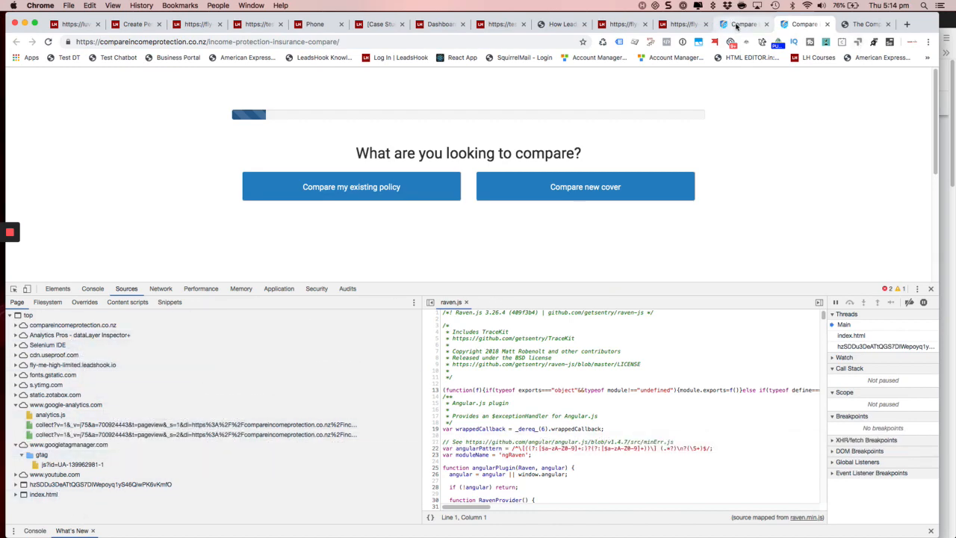
pyautogui.click(736, 26)
pyautogui.click(684, 25)
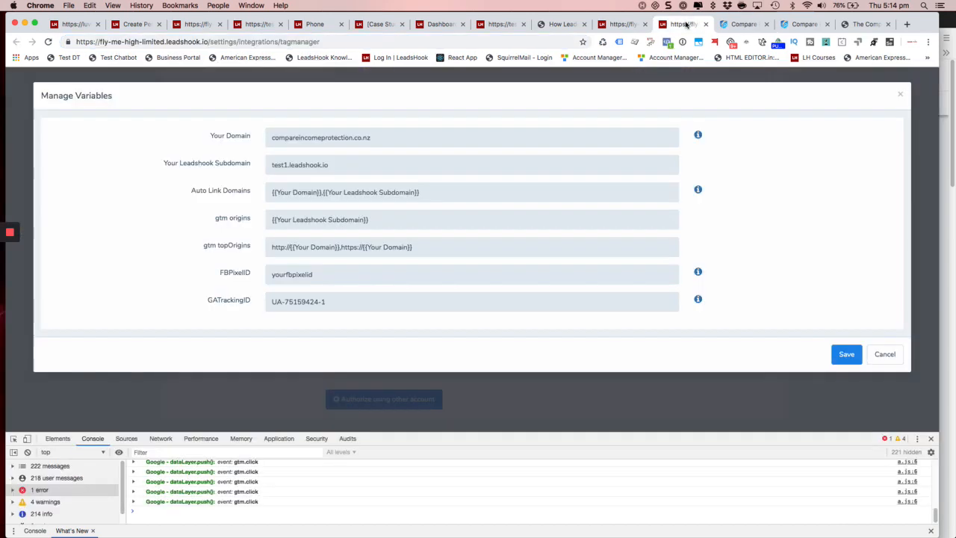
pyautogui.click(749, 26)
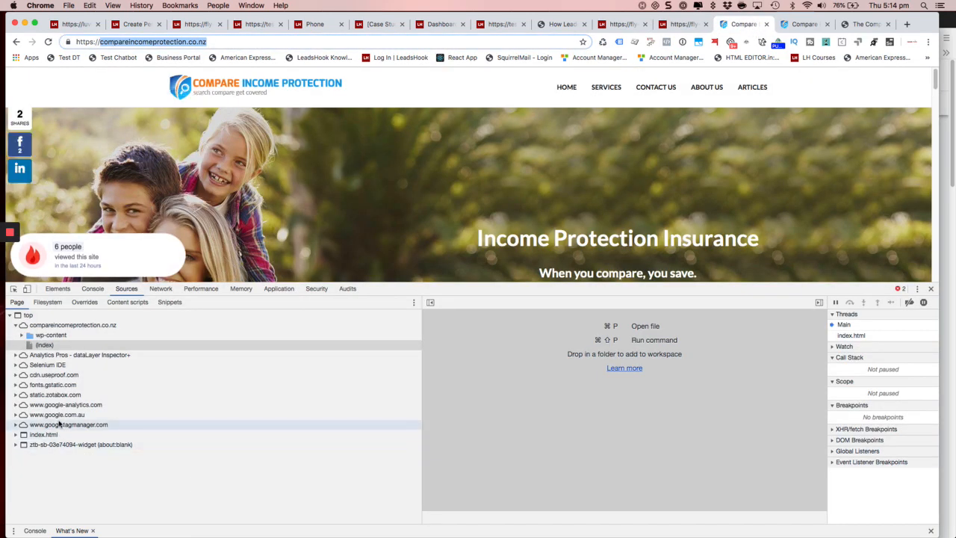
pyautogui.click(15, 426)
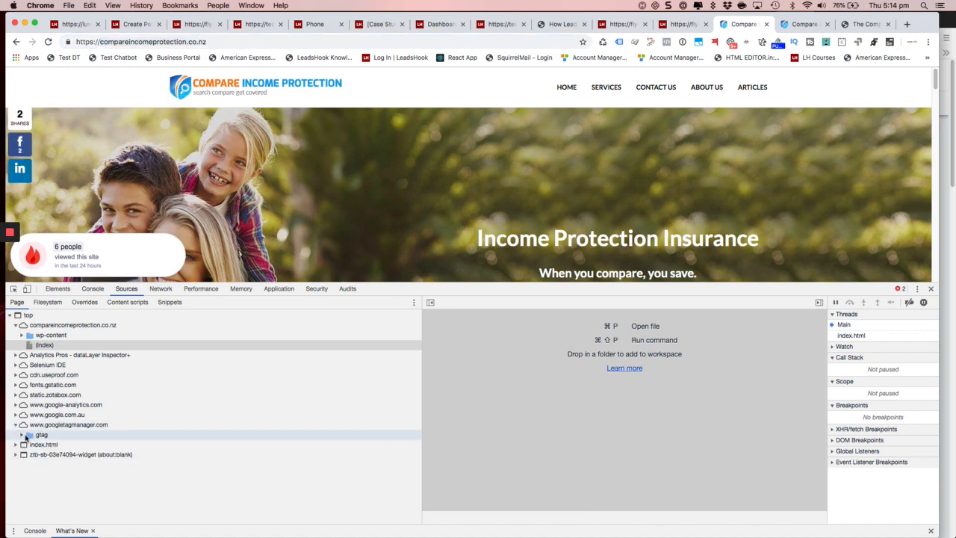
pyautogui.click(21, 436)
pyautogui.click(56, 446)
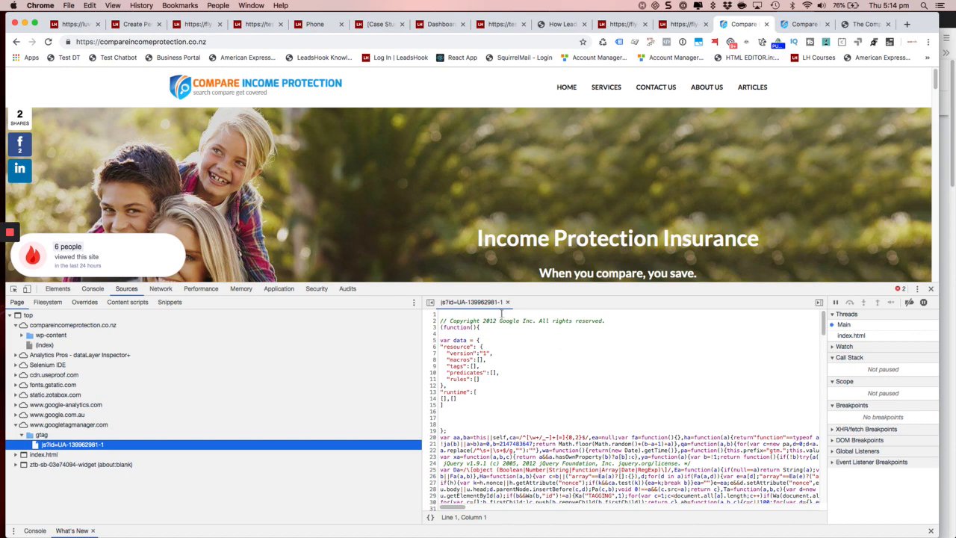
# - Copy the gtag script's link address, switch to TextEdit and paste it two lines below the existing notes
pyautogui.rightClick(461, 304)
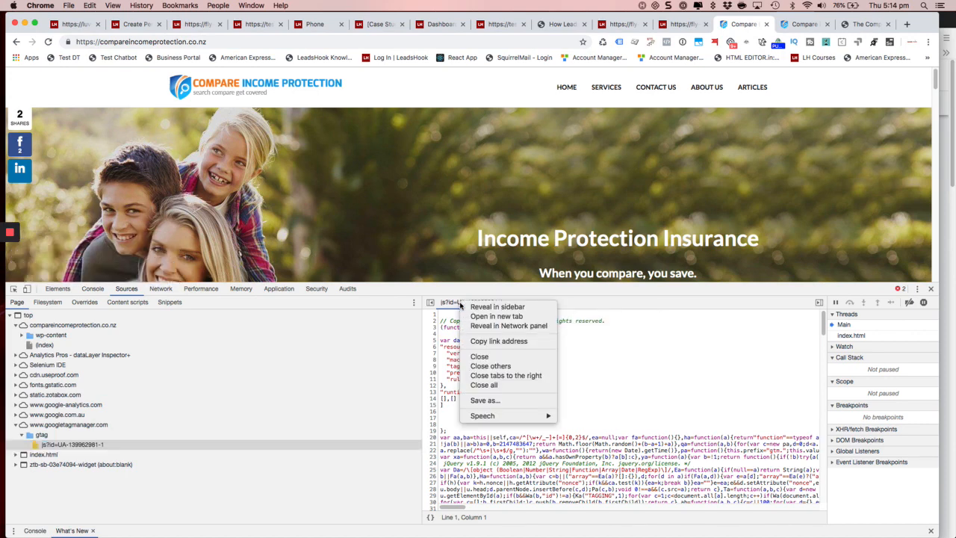
pyautogui.click(498, 340)
pyautogui.press('super+Tab')
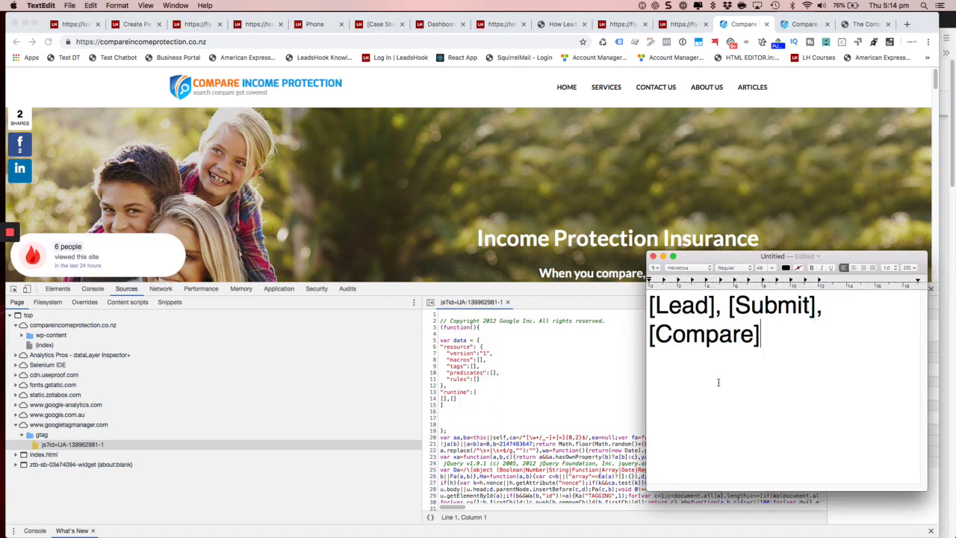
pyautogui.press('Return')
pyautogui.press('Return')
pyautogui.press('super+v')
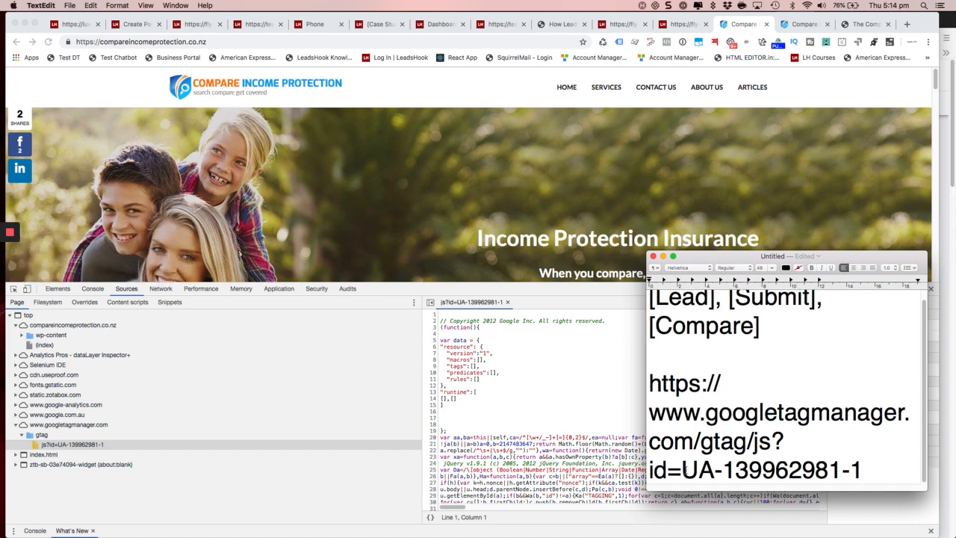
pyautogui.moveTo(682, 470); pyautogui.dragTo(861, 472)
pyautogui.rightClick(848, 469)
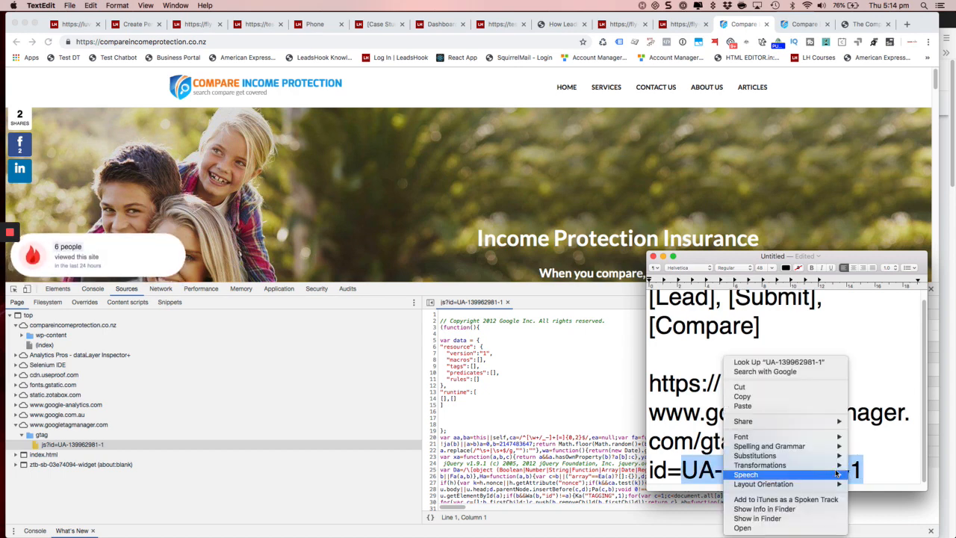
pyautogui.click(761, 396)
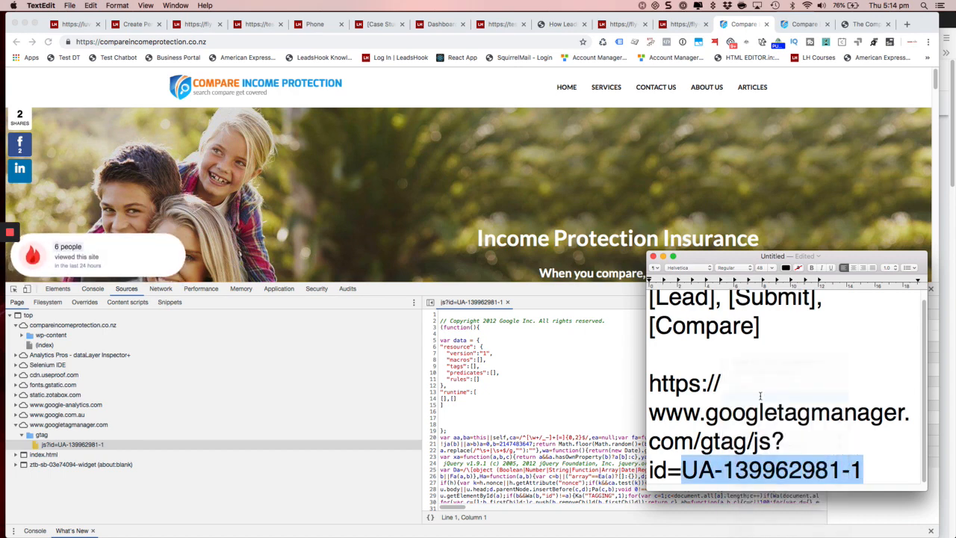
pyautogui.click(691, 25)
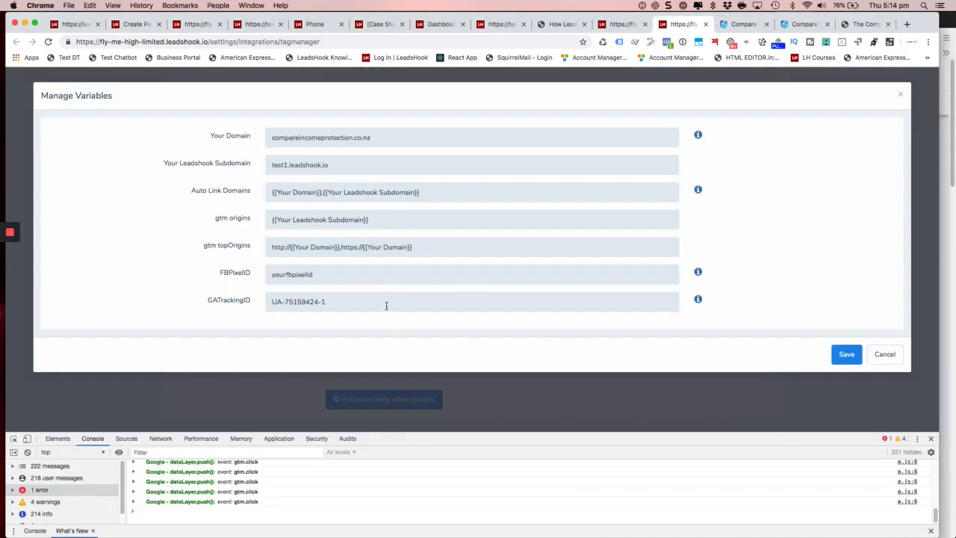
pyautogui.moveTo(387, 306); pyautogui.dragTo(156, 289)
pyautogui.press('super+v')
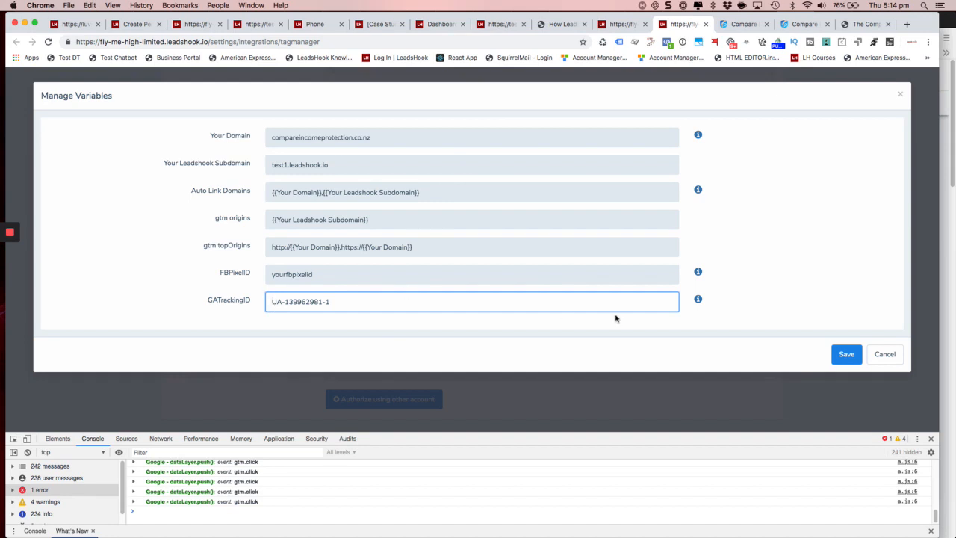
pyautogui.click(846, 355)
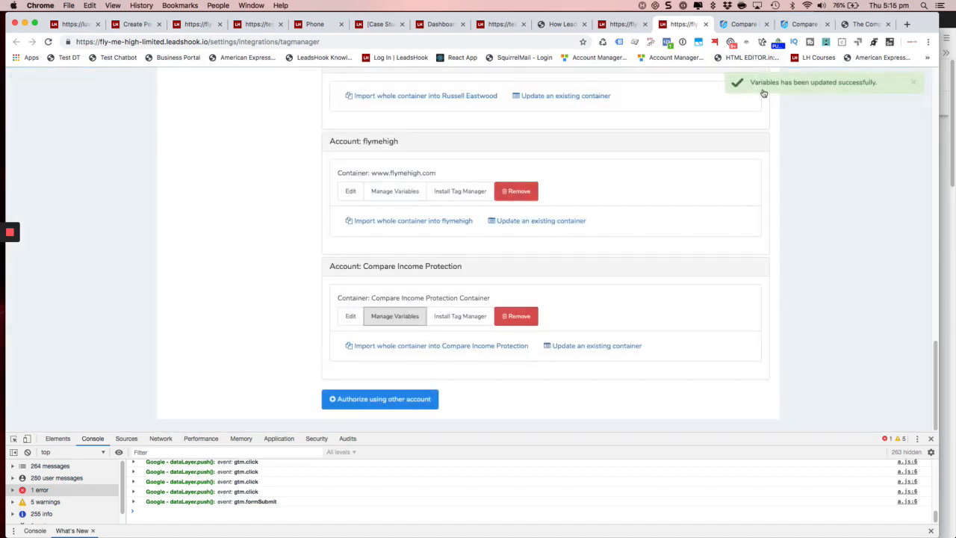
# - Copy the LeadsHook subdomain fly-me-high-limited.leadshook.io from the integration page's address
pyautogui.click(744, 25)
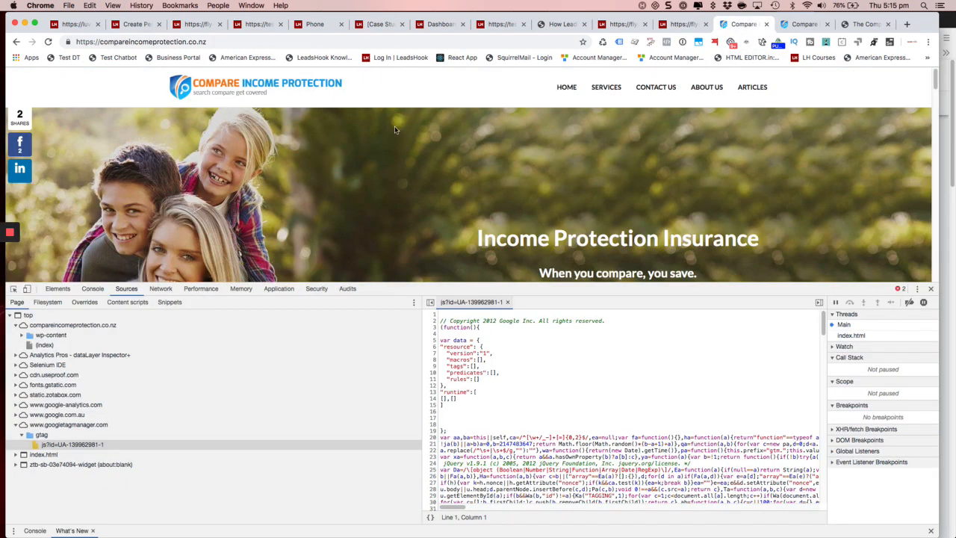
pyautogui.click(684, 25)
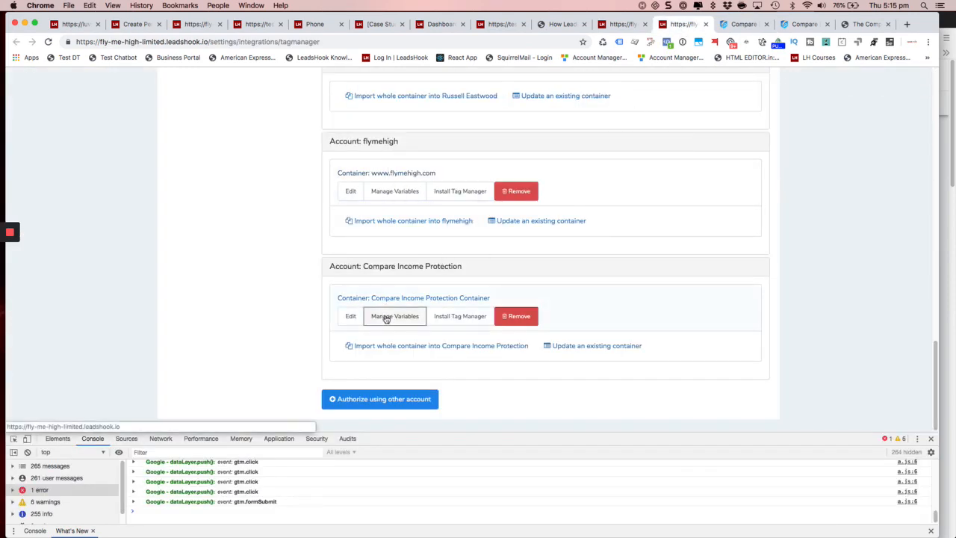
pyautogui.click(415, 316)
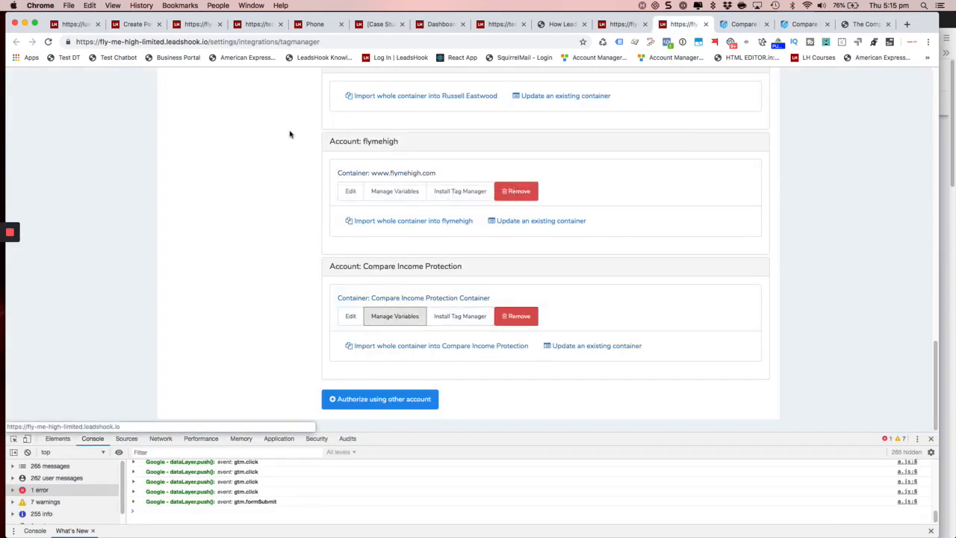
pyautogui.moveTo(208, 42); pyautogui.dragTo(99, 41)
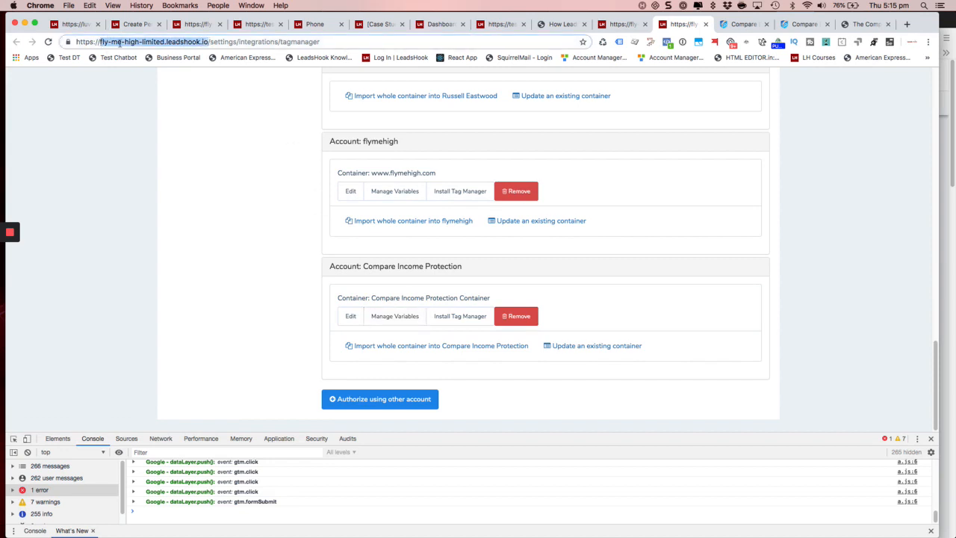
pyautogui.rightClick(121, 42)
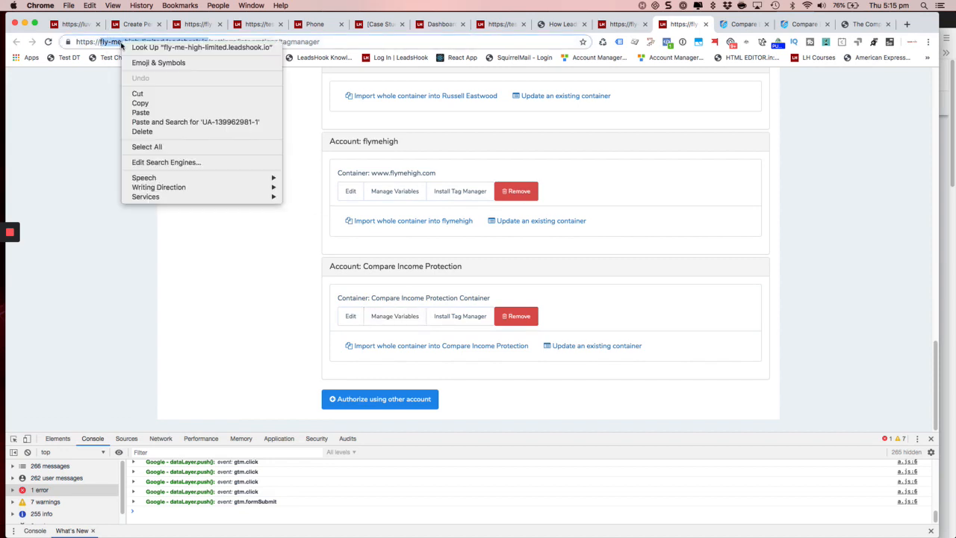
pyautogui.click(141, 104)
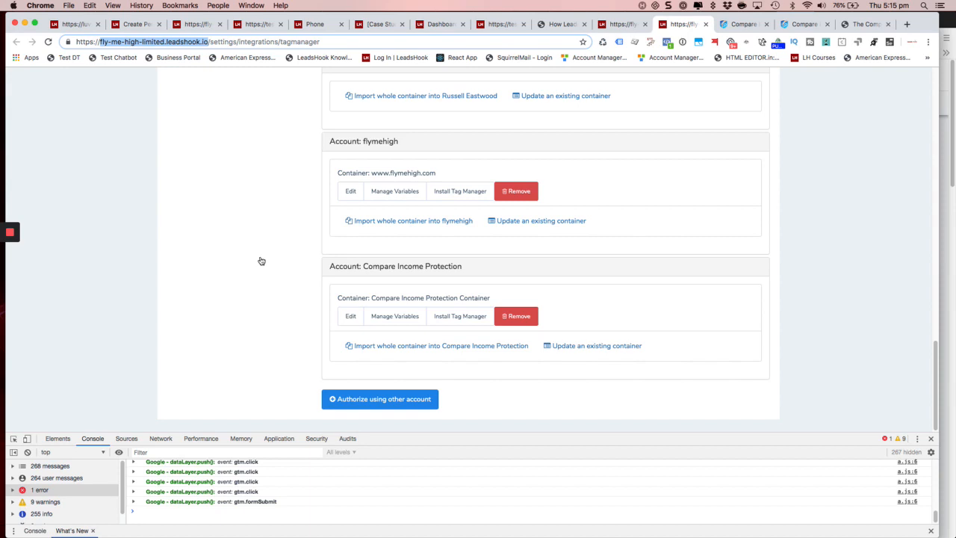
# - Switch to Firefox and, in the container's workspace, set the Your Leadshook Subdomain variable to fly-me-high-limited.leadshook.io and save it
pyautogui.press('super+Tab')
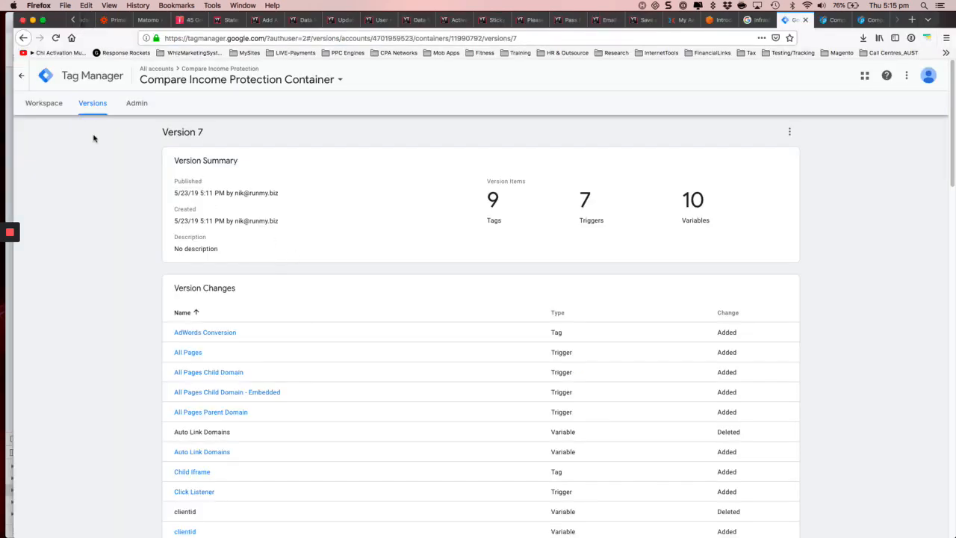
pyautogui.click(50, 104)
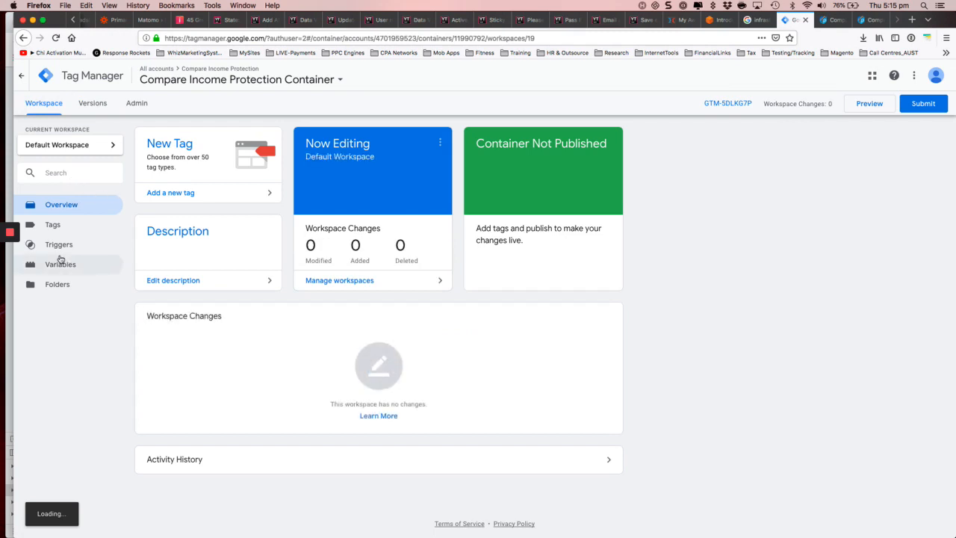
pyautogui.click(62, 266)
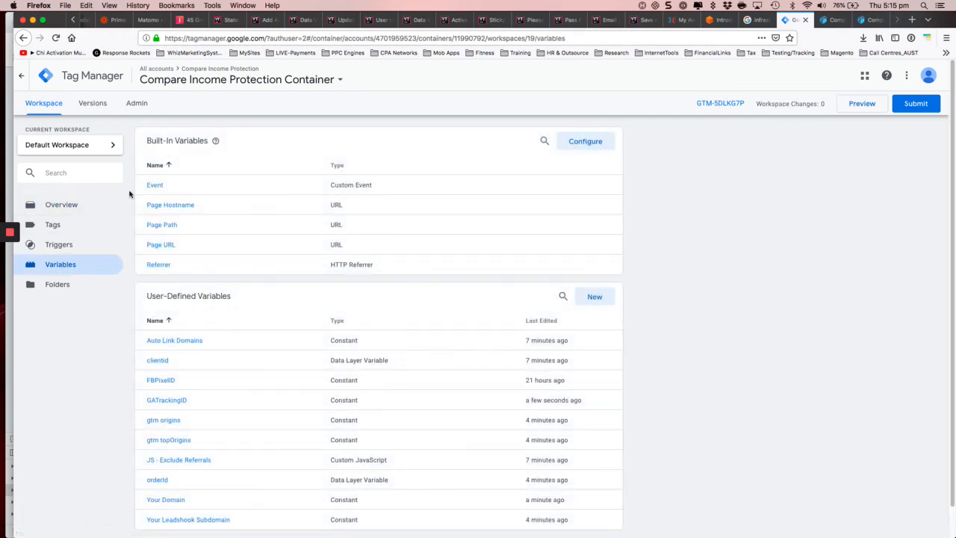
pyautogui.scroll(-1, 142, 272)
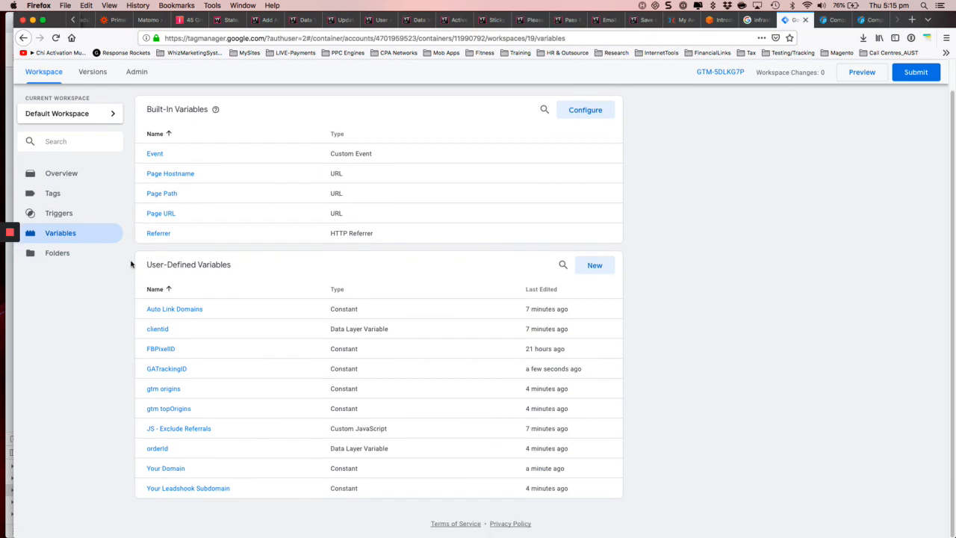
pyautogui.click(185, 488)
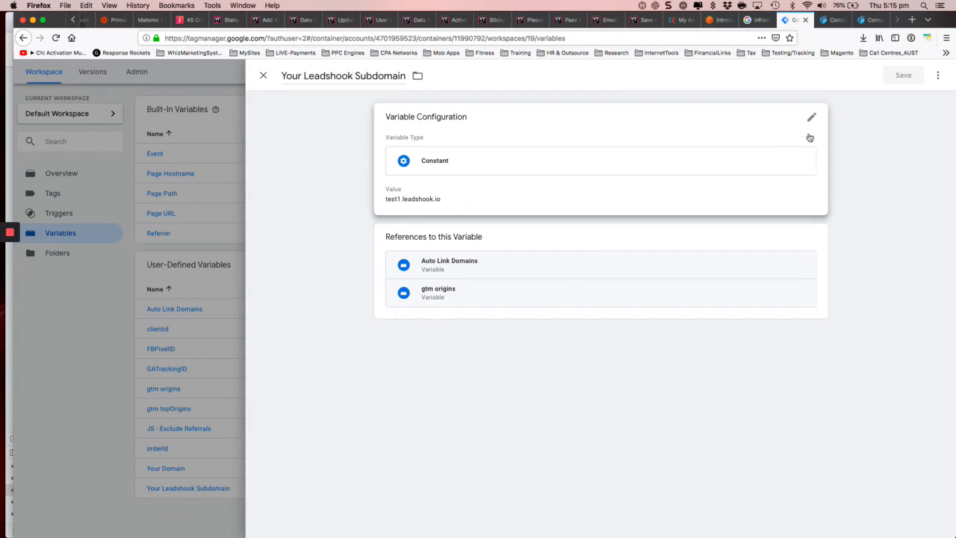
pyautogui.click(812, 124)
pyautogui.moveTo(467, 218); pyautogui.dragTo(346, 214)
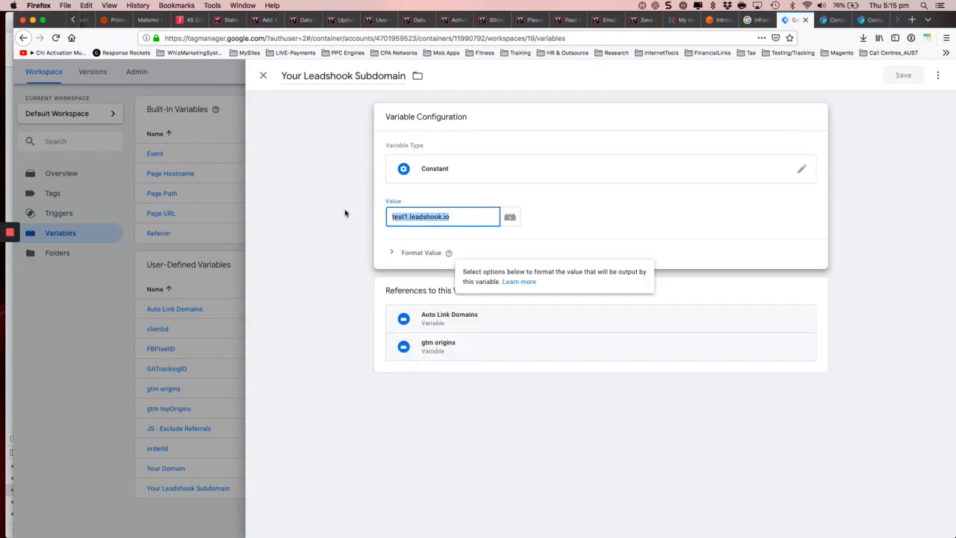
pyautogui.write('fly-me-high-limited.leadshook.io')
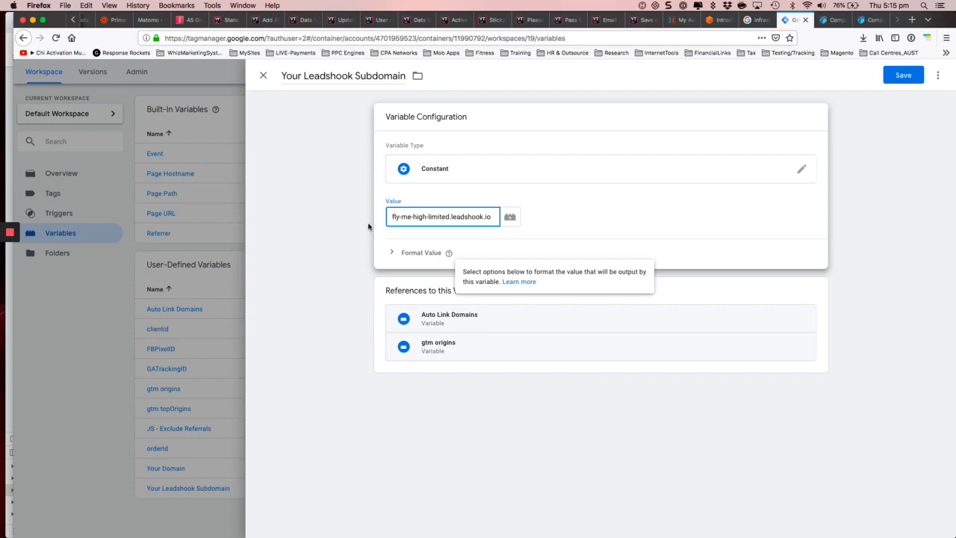
pyautogui.click(903, 75)
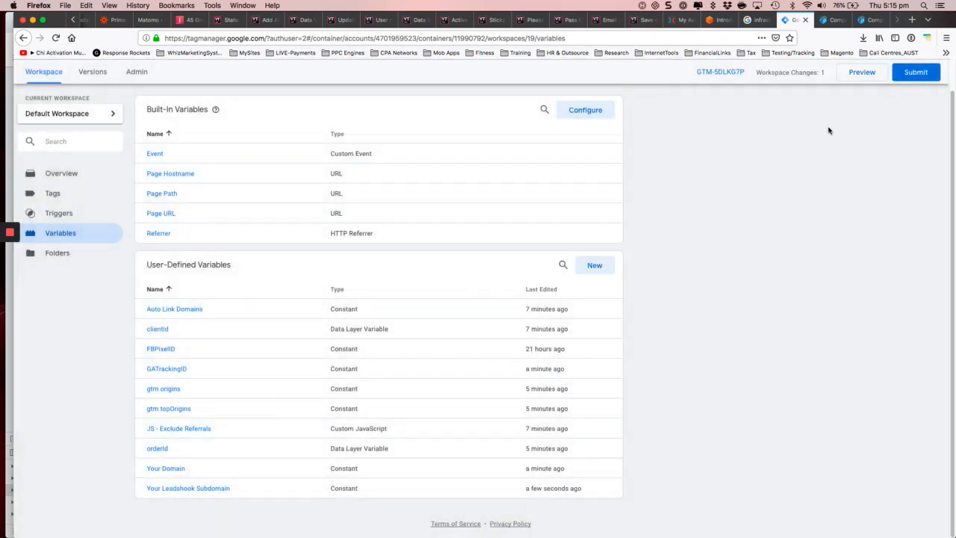
# - Publish the subdomain variable change to the Live environment without a version name or description
pyautogui.click(909, 79)
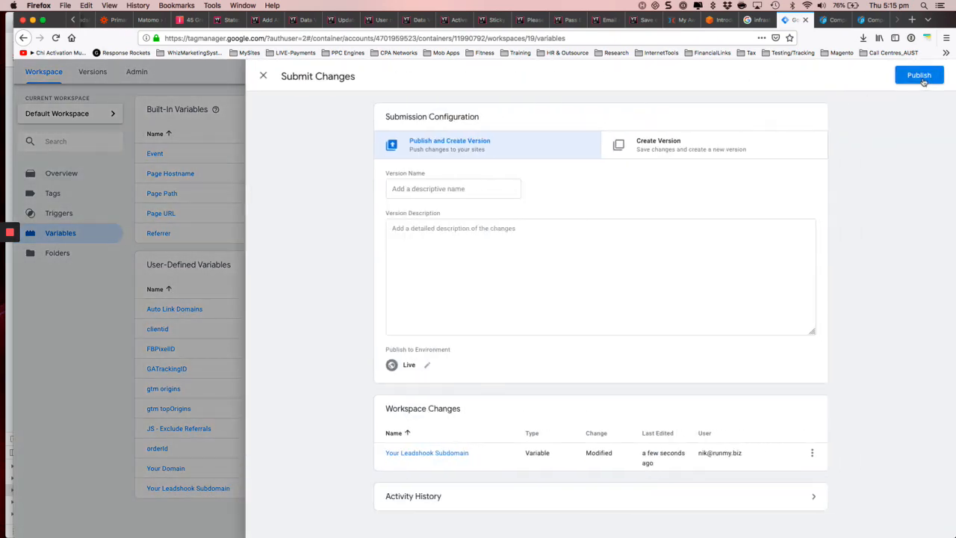
pyautogui.click(919, 75)
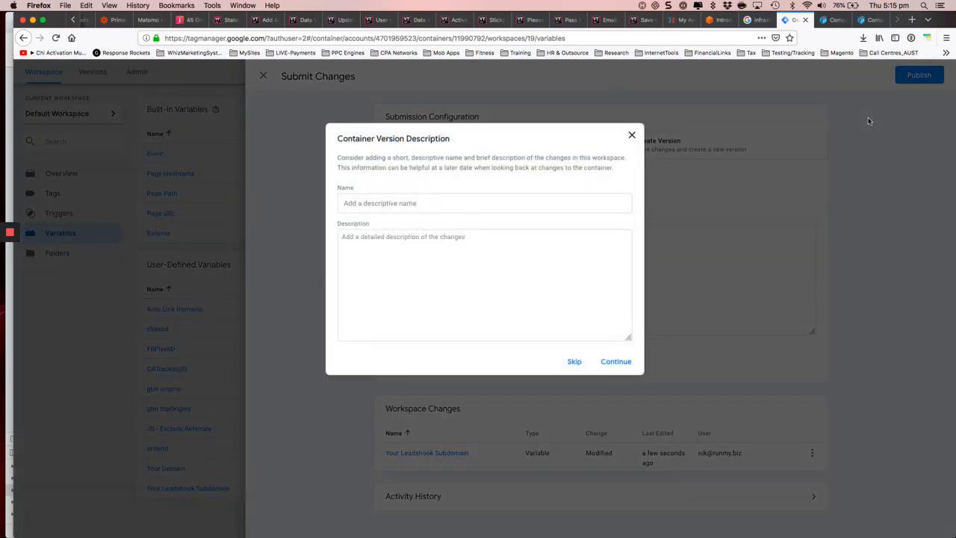
pyautogui.click(616, 363)
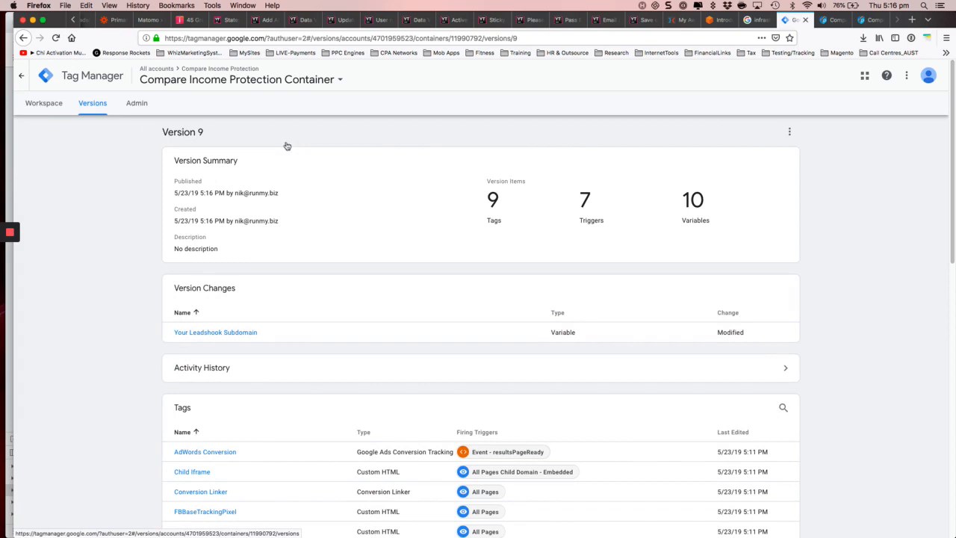
# - Switch to Chrome, reload the integration page and reopen the Compare Income Protection Container's variables to check their values
pyautogui.press('super+Tab')
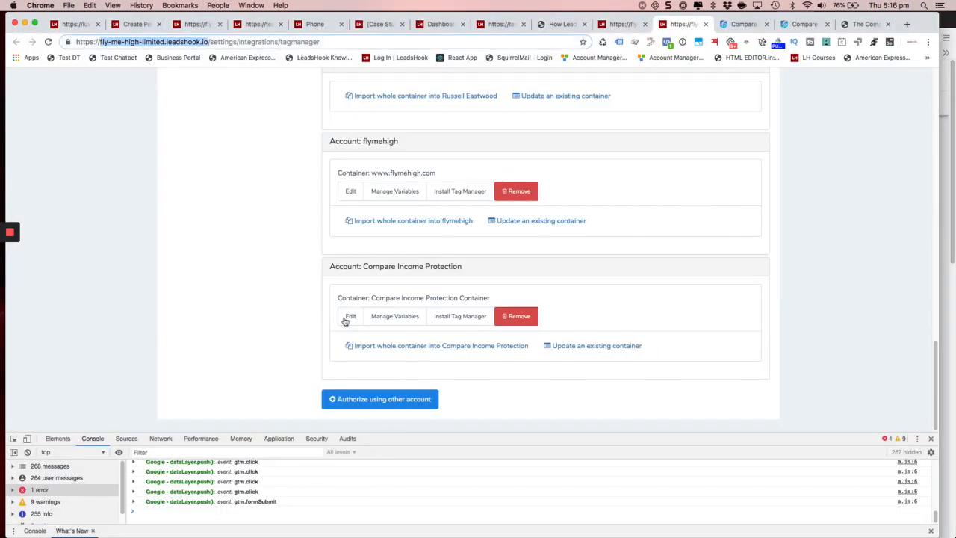
pyautogui.click(49, 42)
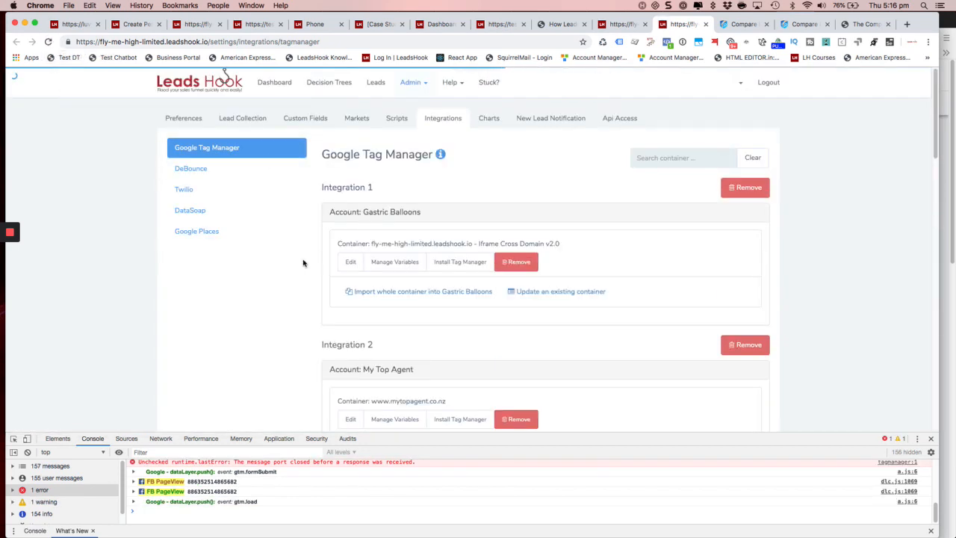
pyautogui.scroll(-15, 303, 266)
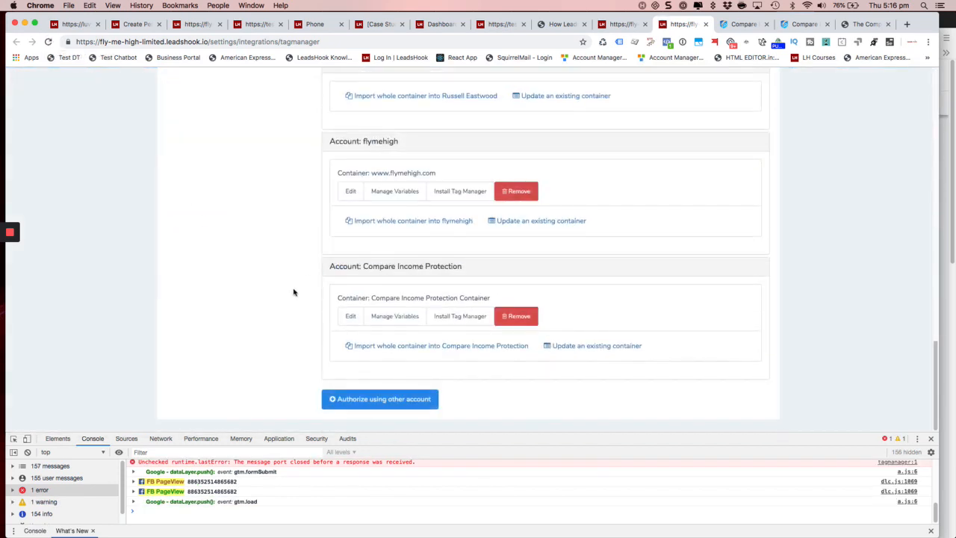
pyautogui.click(395, 317)
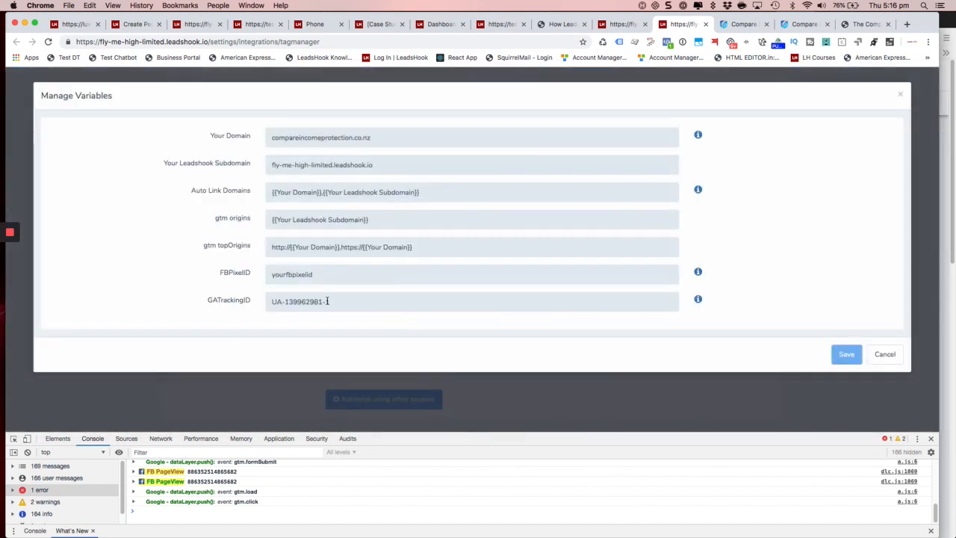
# - Close the container's variables without saving and look at the Compare Income Protection website
pyautogui.click(883, 356)
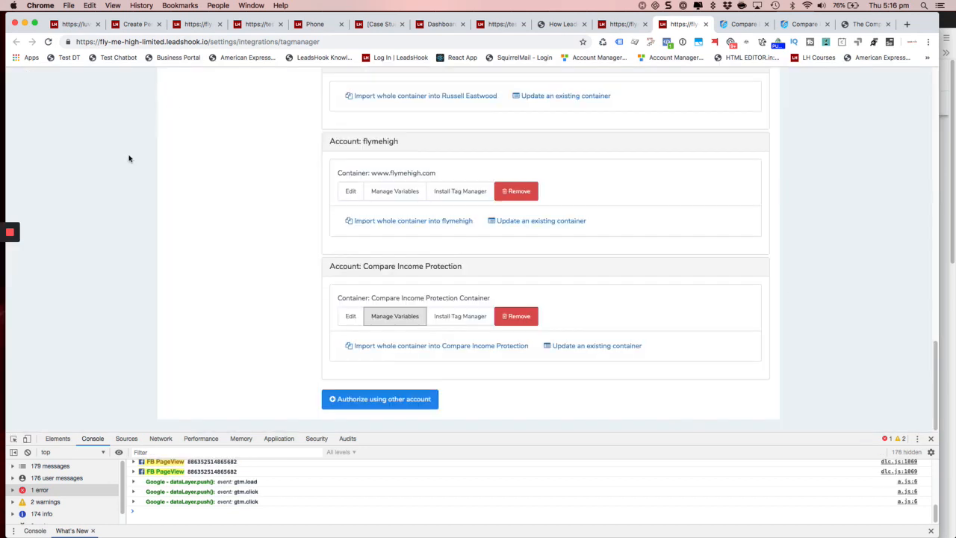
pyautogui.click(738, 25)
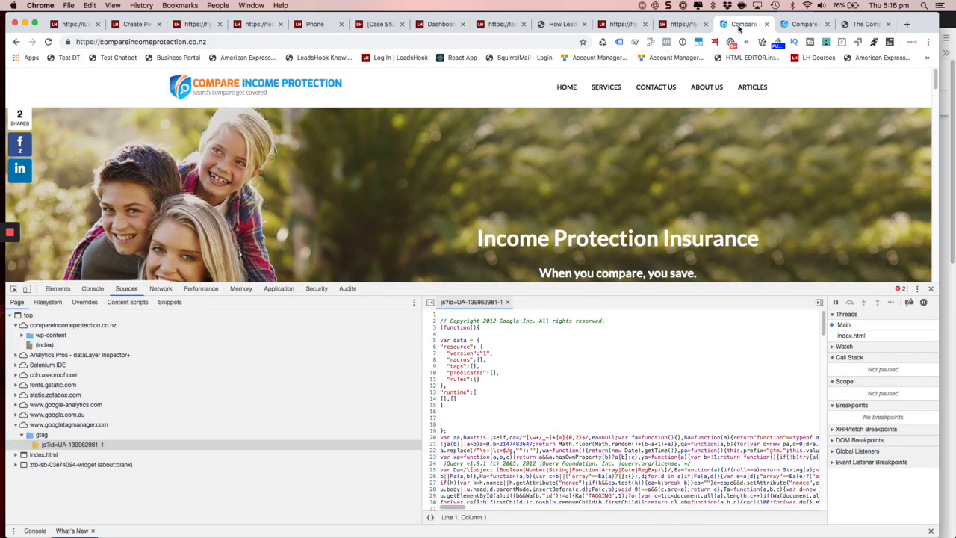
pyautogui.click(684, 25)
# - In The Complete Guide to Tracking & Analytics, open the article on adding 3rd party tracking scripts in a new tab
pyautogui.click(859, 25)
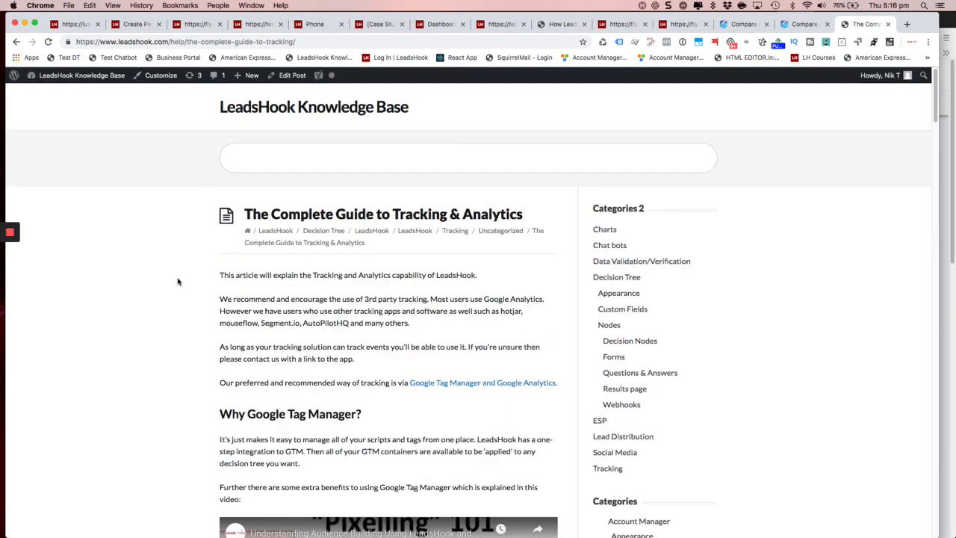
pyautogui.scroll(-10, 179, 267)
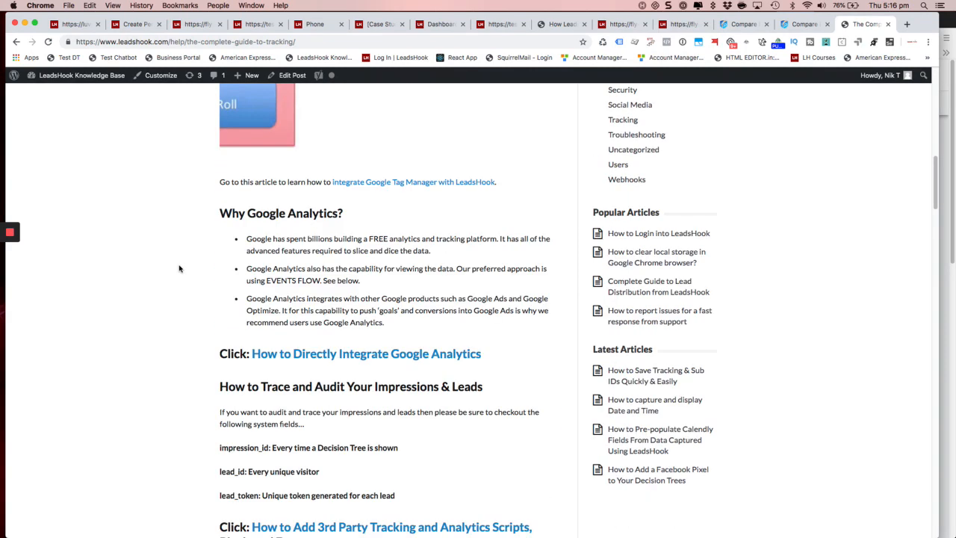
pyautogui.rightClick(396, 181)
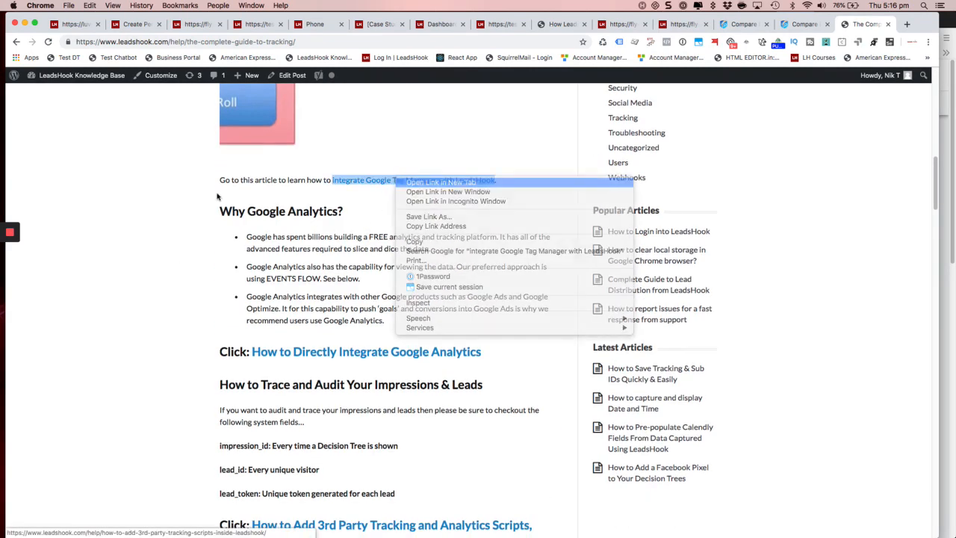
pyautogui.scroll(-5, 202, 247)
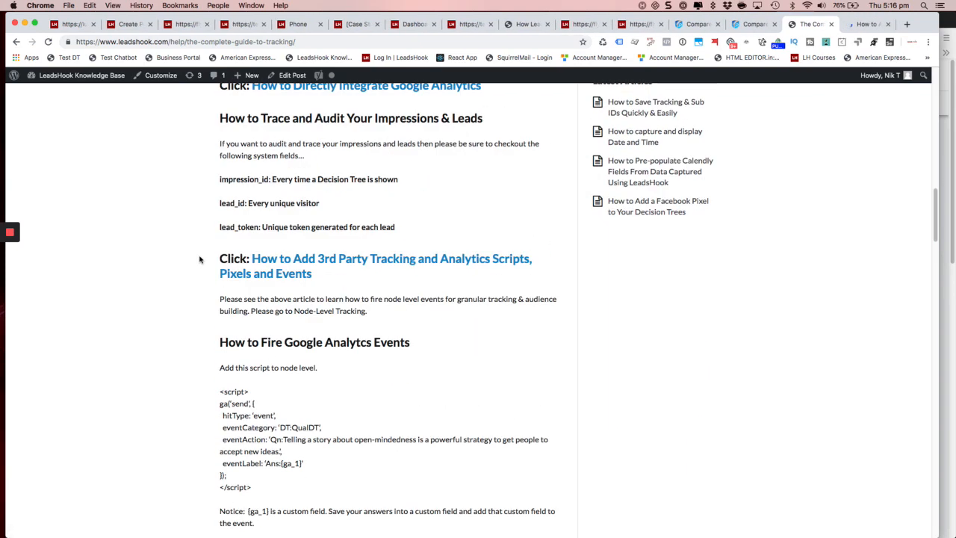
# - Read through the How to Add 3rd Party Tracking Scripts Inside LeadsHook article, covering global, decision-tree and node-level scripts
pyautogui.hotkey('ctrl', 'Tab')
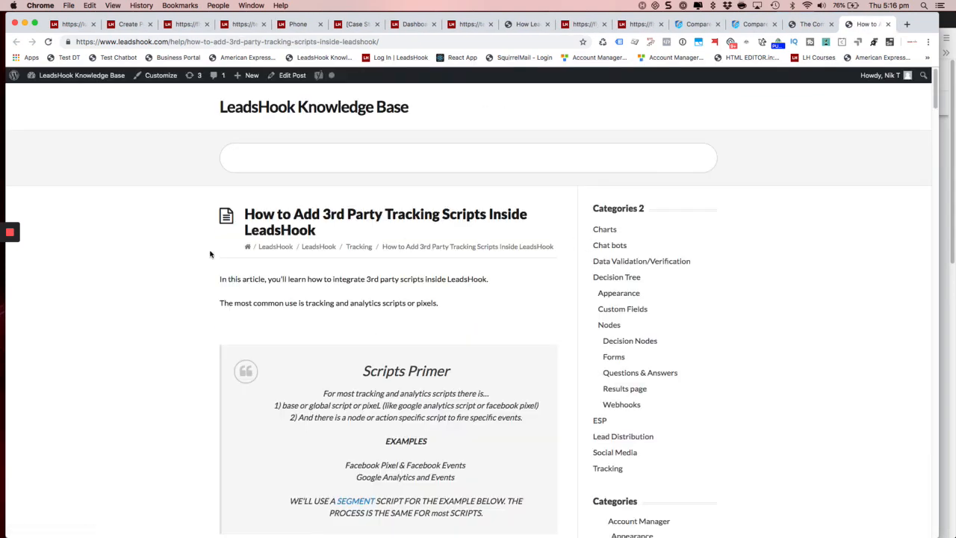
pyautogui.scroll(-15, 179, 252)
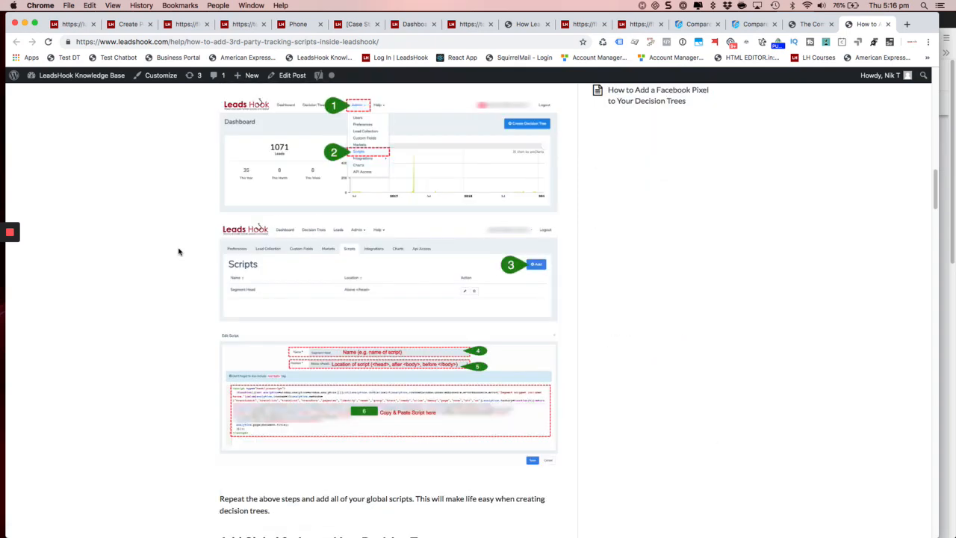
pyautogui.scroll(-15, 174, 215)
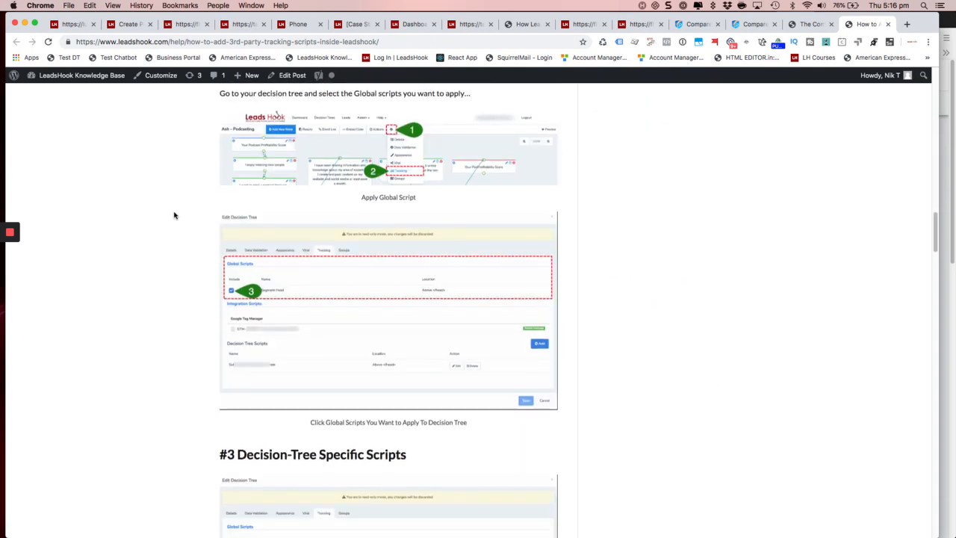
pyautogui.scroll(-15, 174, 216)
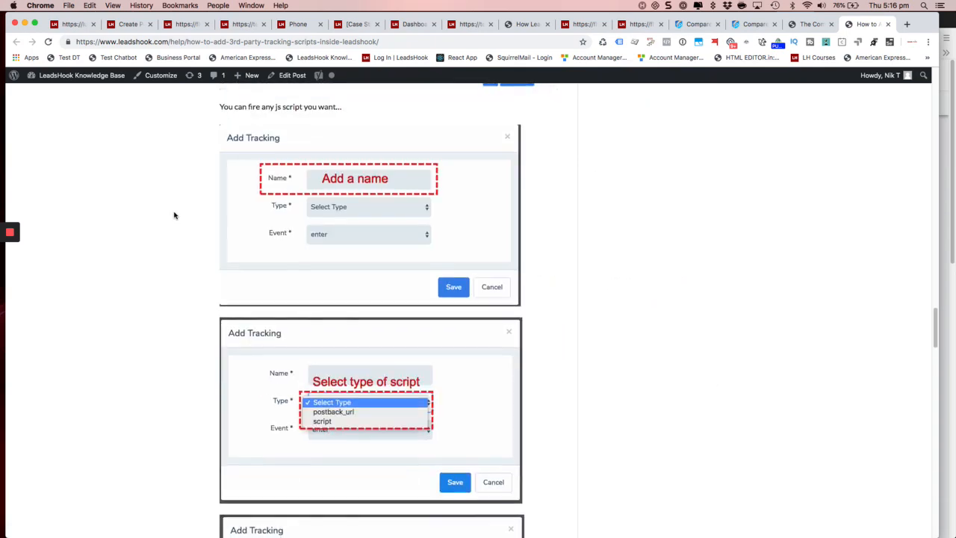
pyautogui.scroll(-15, 174, 216)
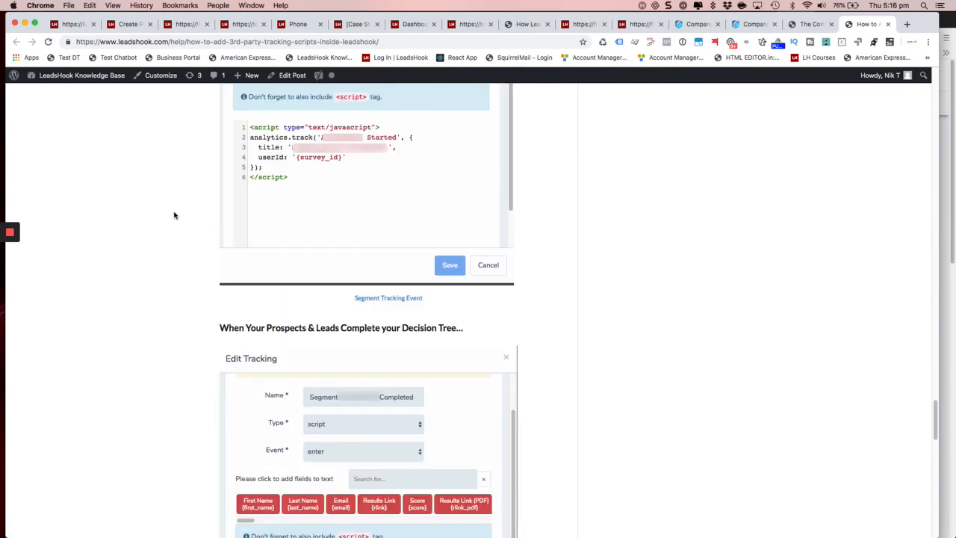
pyautogui.scroll(-15, 174, 215)
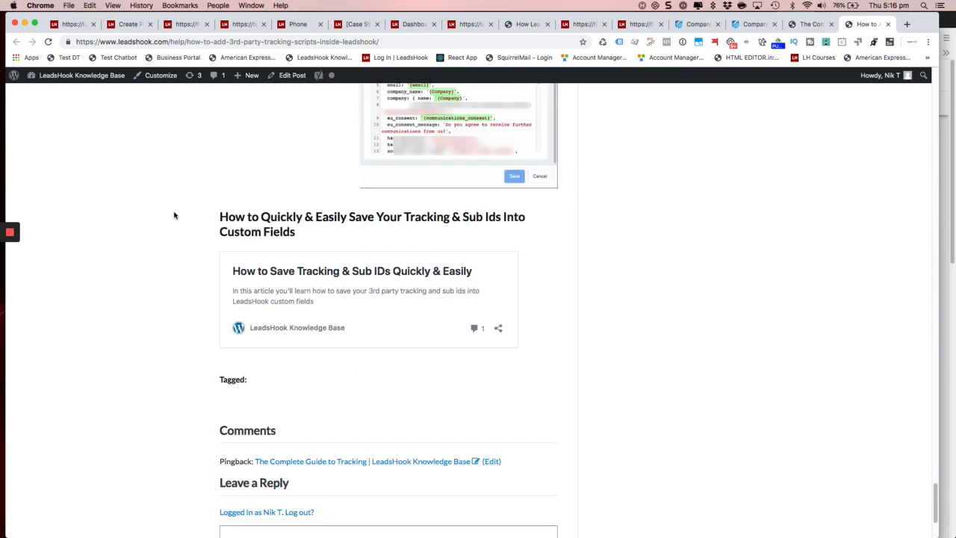
pyautogui.scroll(20, 174, 215)
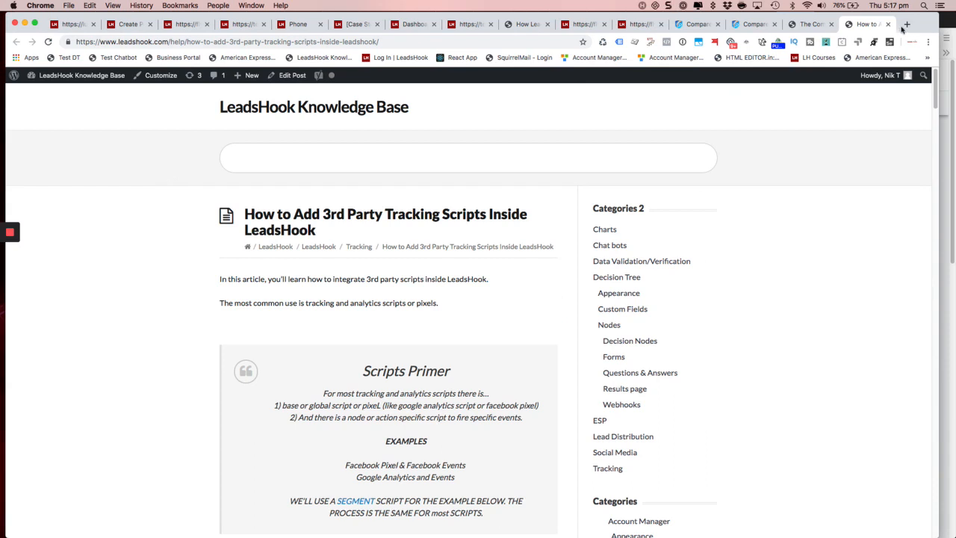
# - In a new tab, search Google for "header footer wordpress" and refine the query to "header footer wordpress plugin"
pyautogui.click(906, 25)
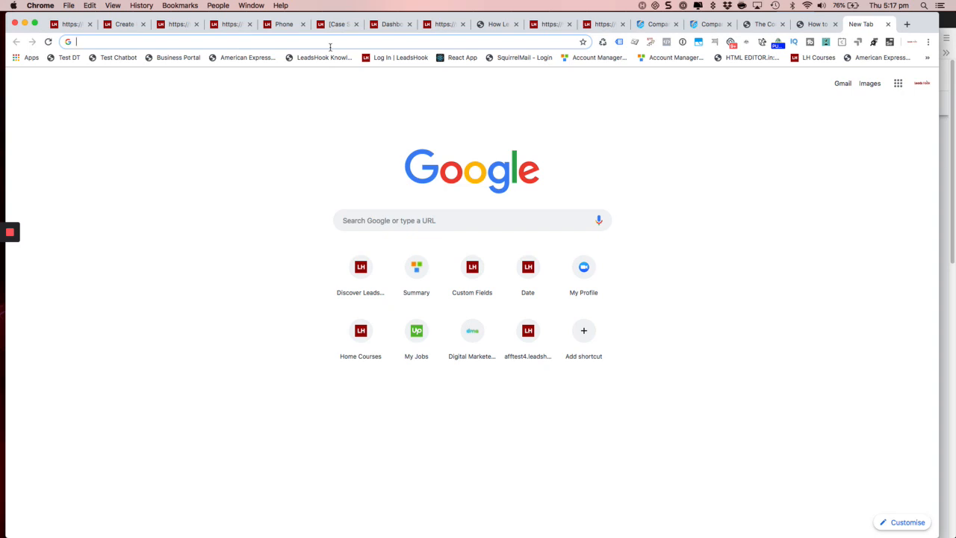
pyautogui.write('header ')
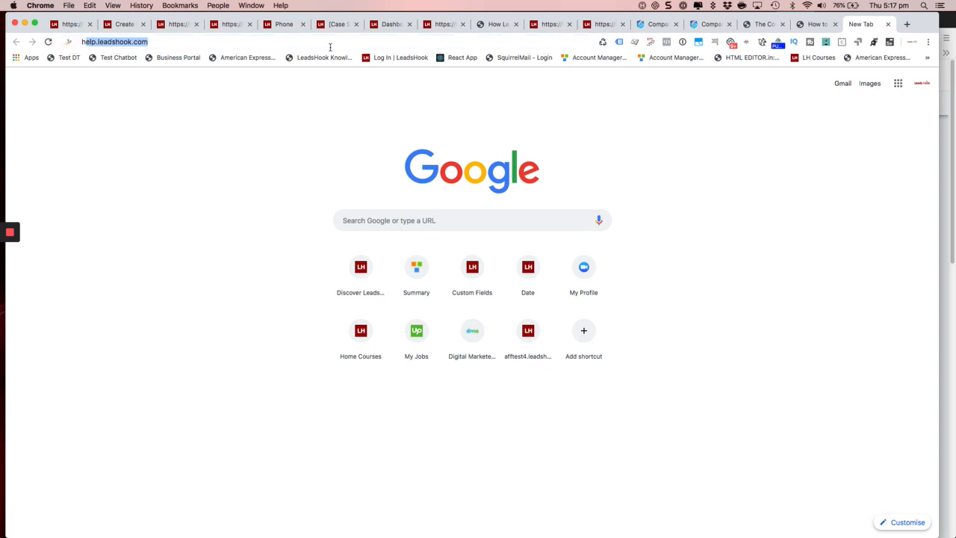
pyautogui.write('footer')
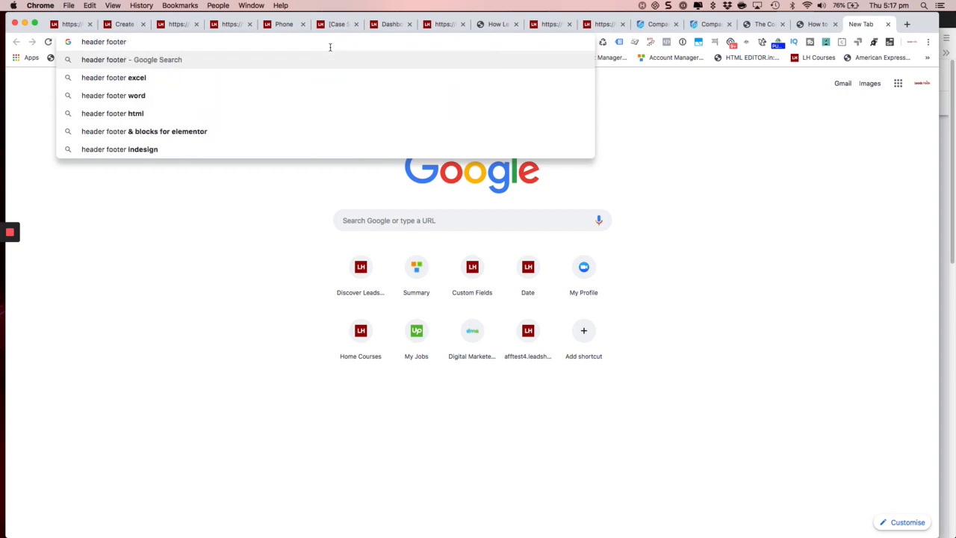
pyautogui.write(' wo')
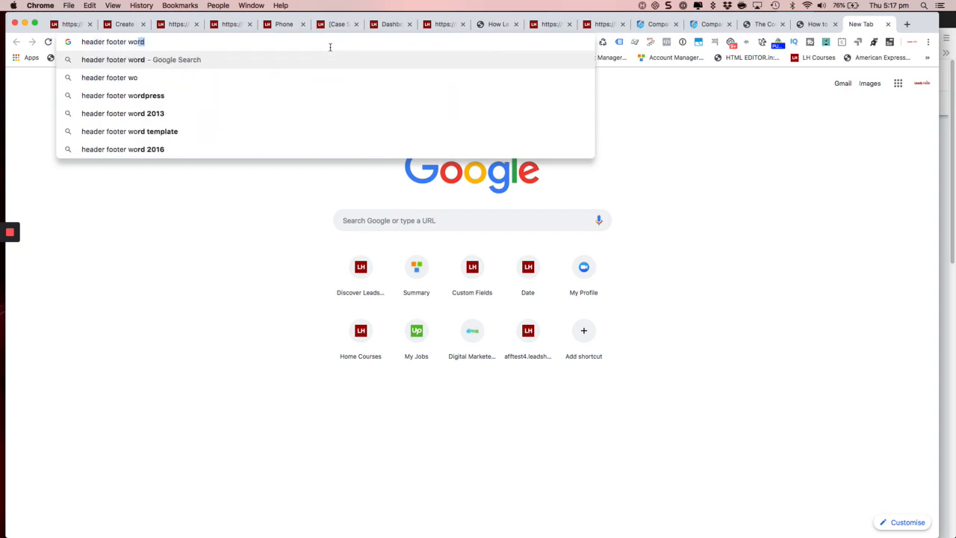
pyautogui.write('rdpress')
pyautogui.press('Return')
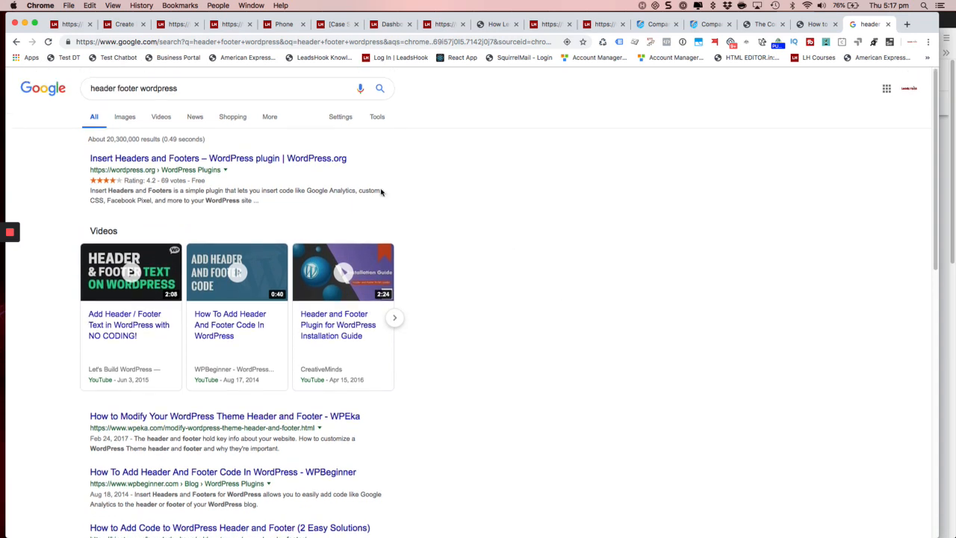
pyautogui.click(229, 90)
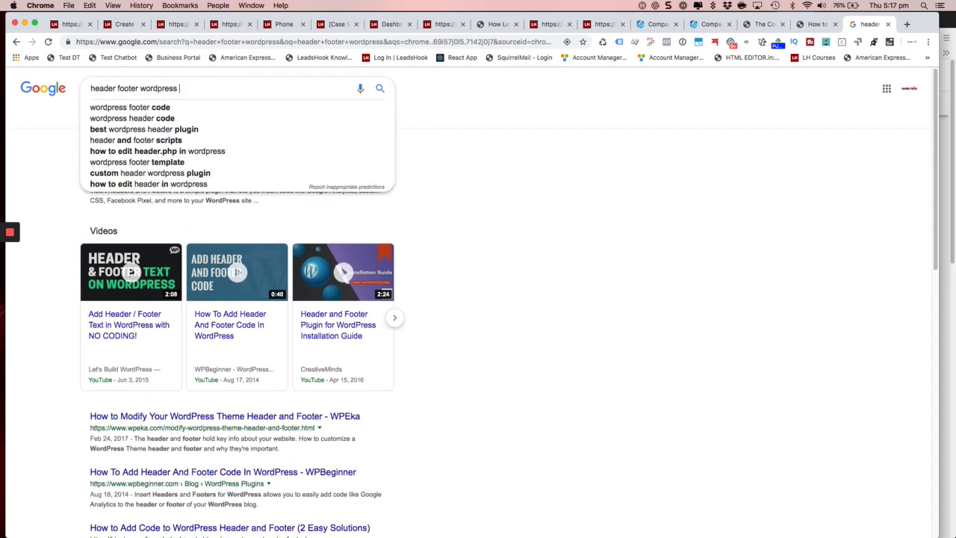
pyautogui.write('plugin')
pyautogui.press('Return')
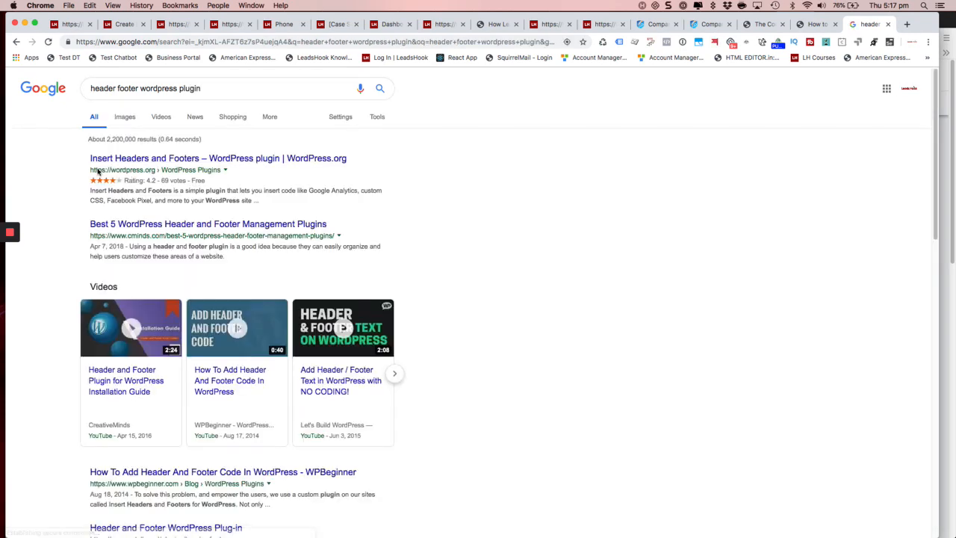
# - Open the Insert Headers and Footers and Best 5 WordPress Header and Footer Management Plugins results in new tabs and view the former
pyautogui.rightClick(163, 160)
pyautogui.click(179, 165)
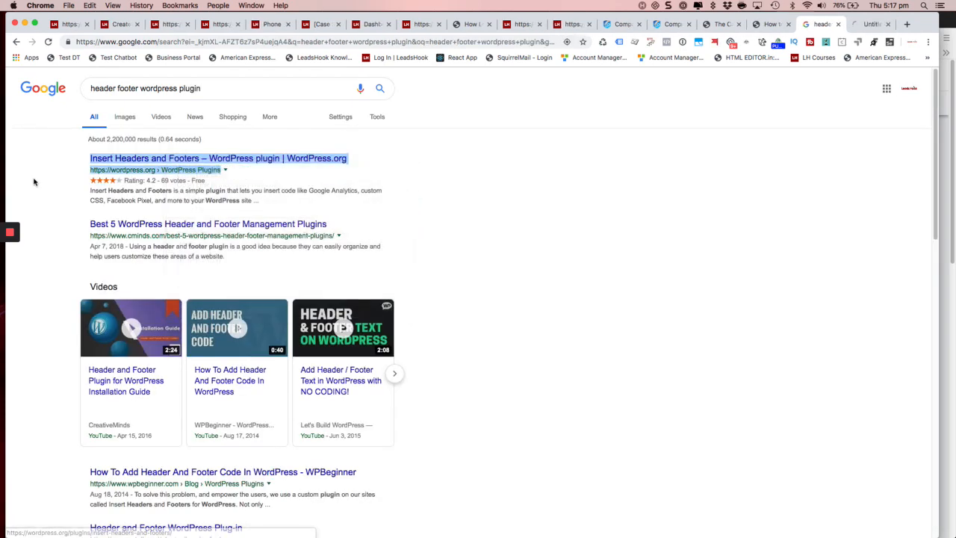
pyautogui.rightClick(198, 221)
pyautogui.click(221, 220)
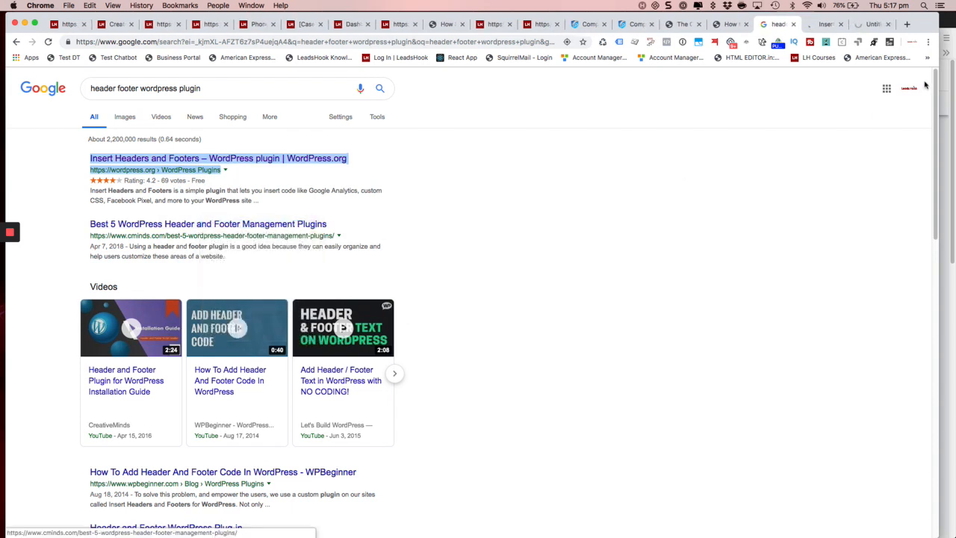
pyautogui.click(825, 24)
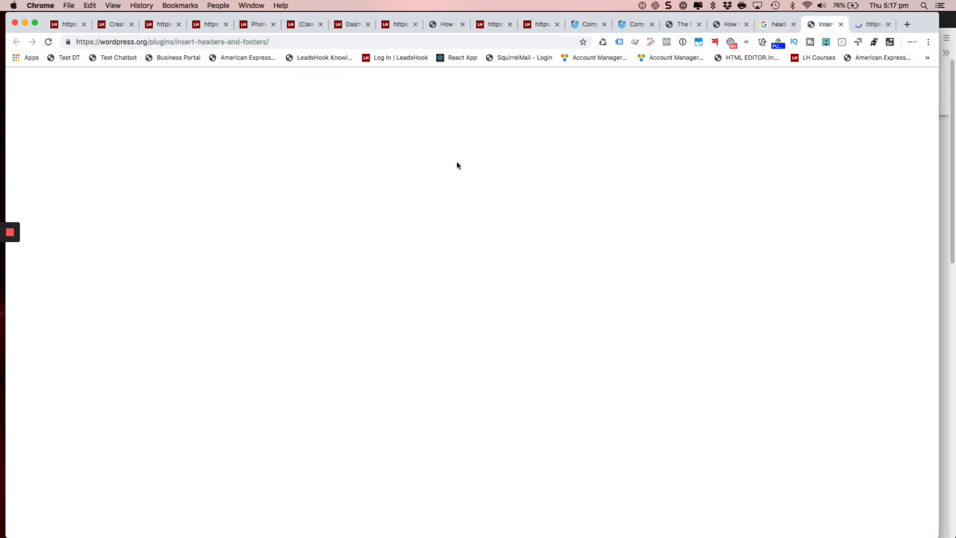
# - Review the Insert Headers and Footers plugin page, including its description, features, settings screenshot and FAQ
pyautogui.scroll(-4, 182, 227)
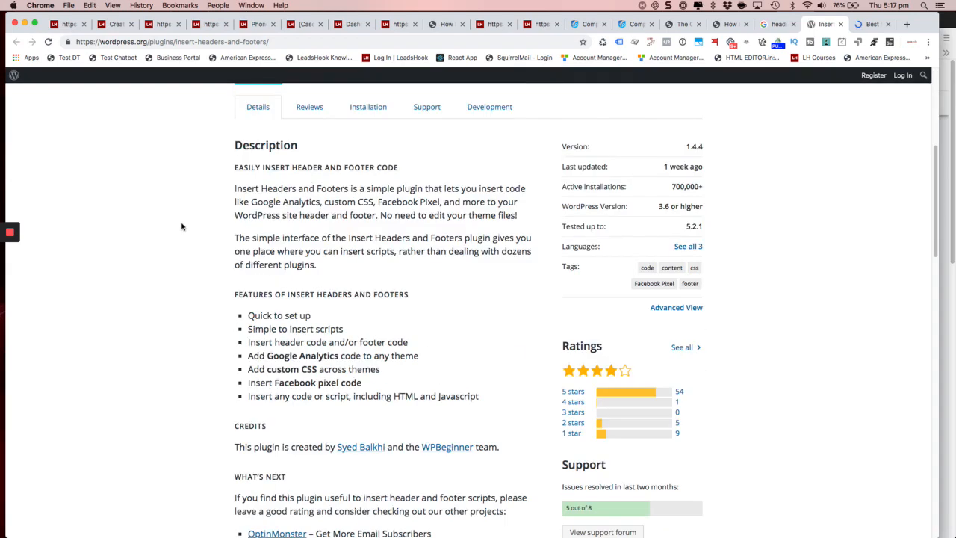
pyautogui.scroll(4, 181, 227)
pyautogui.scroll(-3, 186, 238)
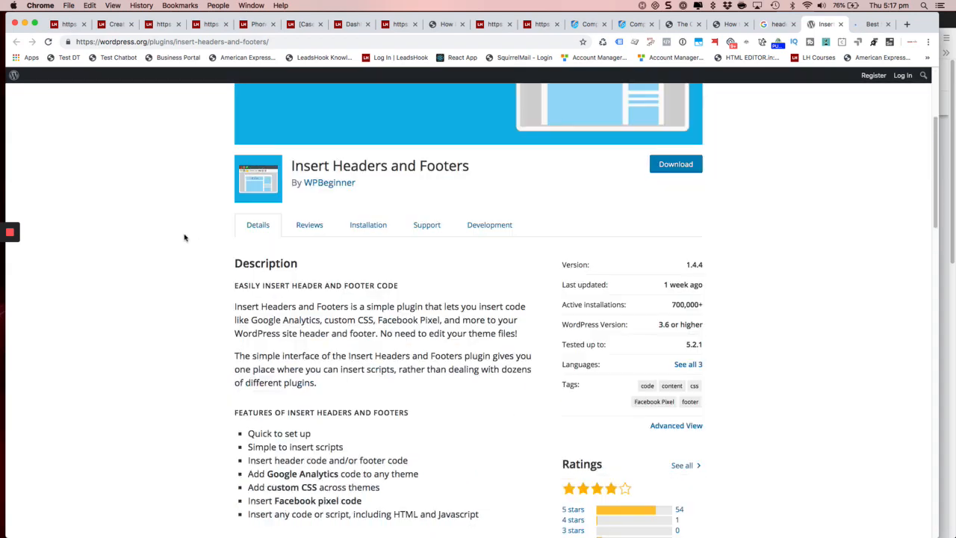
pyautogui.scroll(-5, 186, 237)
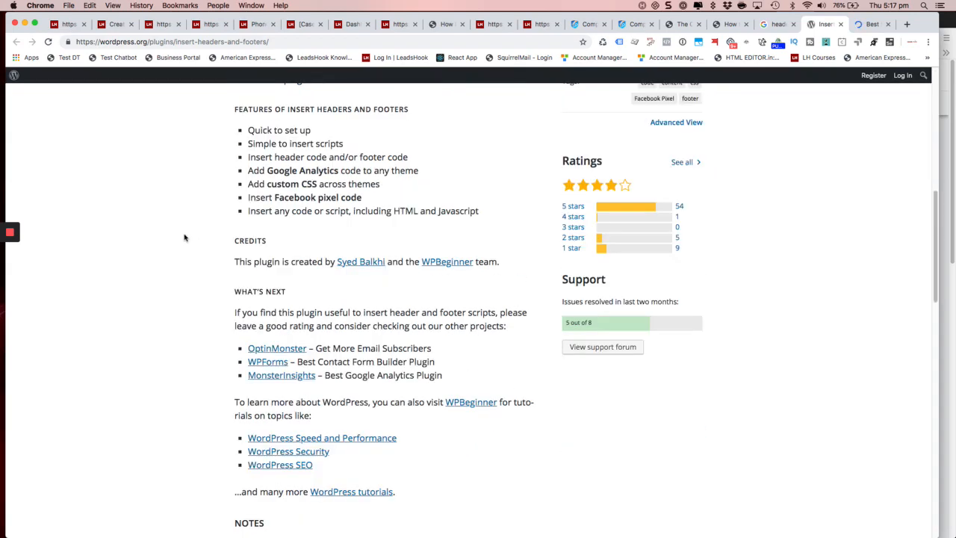
pyautogui.scroll(-12, 185, 238)
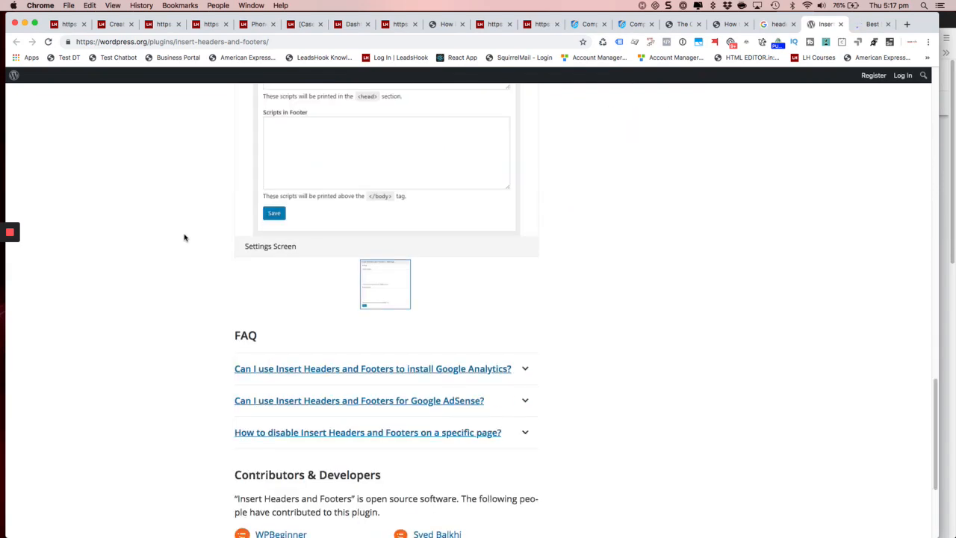
pyautogui.scroll(-3, 186, 238)
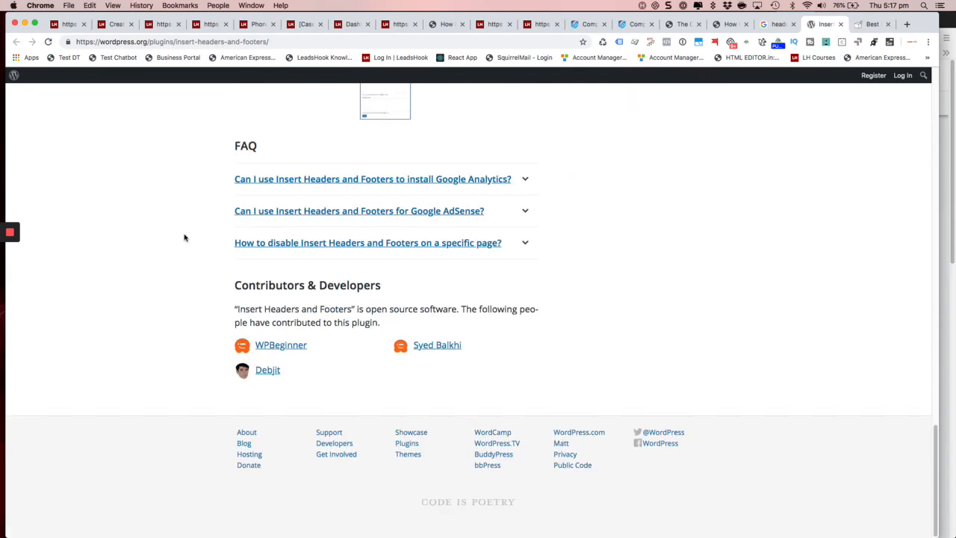
pyautogui.scroll(20, 186, 238)
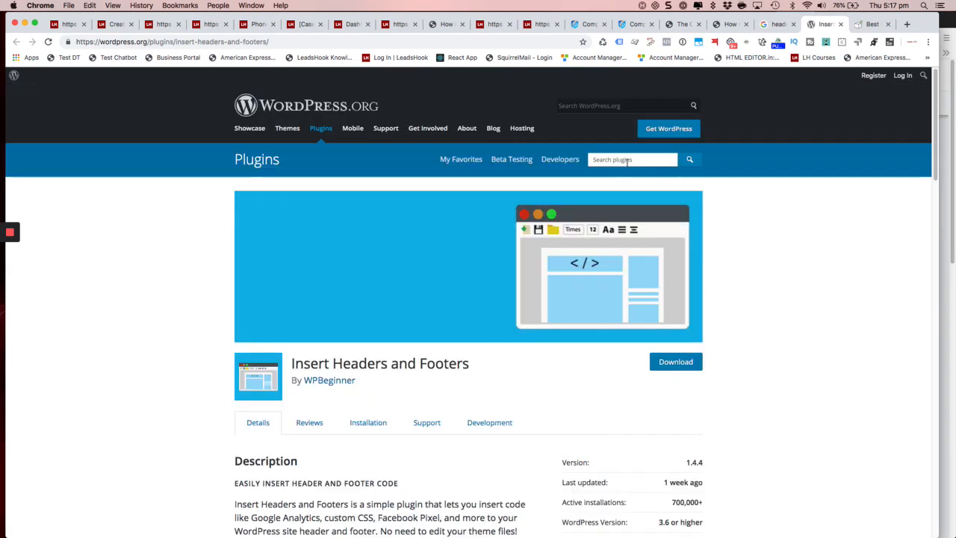
# - Search the WordPress.org plugin directory for "header footer" and open the Head, Footer and Post Injections plugin page
pyautogui.click(623, 160)
pyautogui.write('header footer')
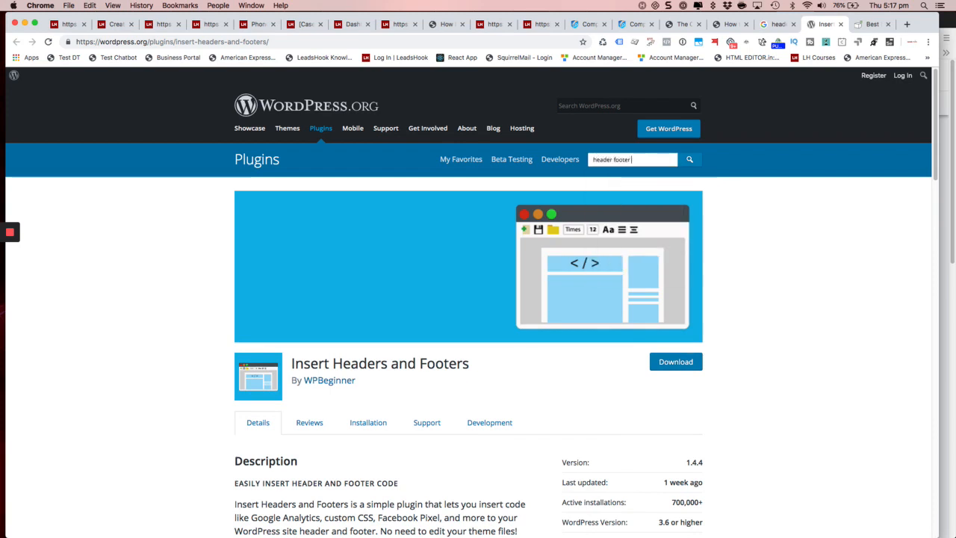
pyautogui.press('Return')
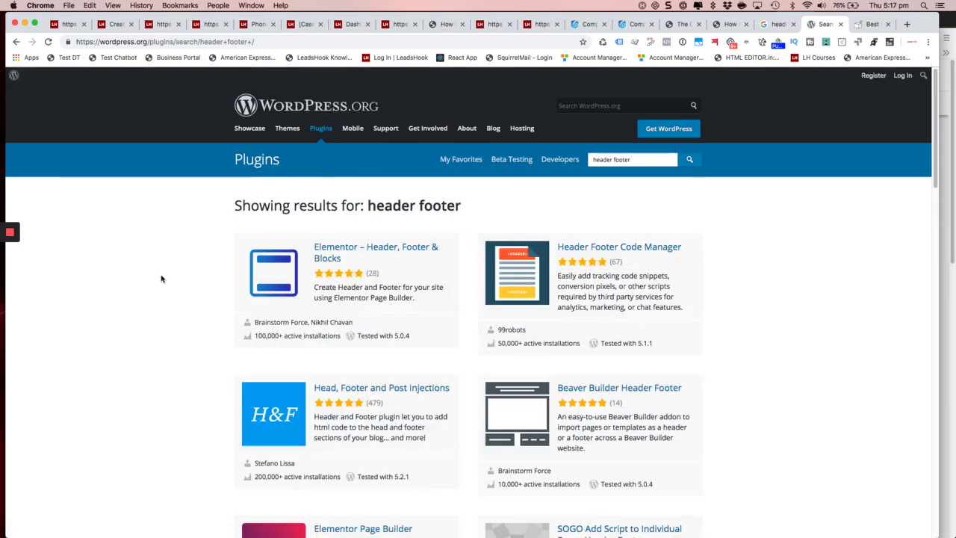
pyautogui.scroll(-1, 160, 278)
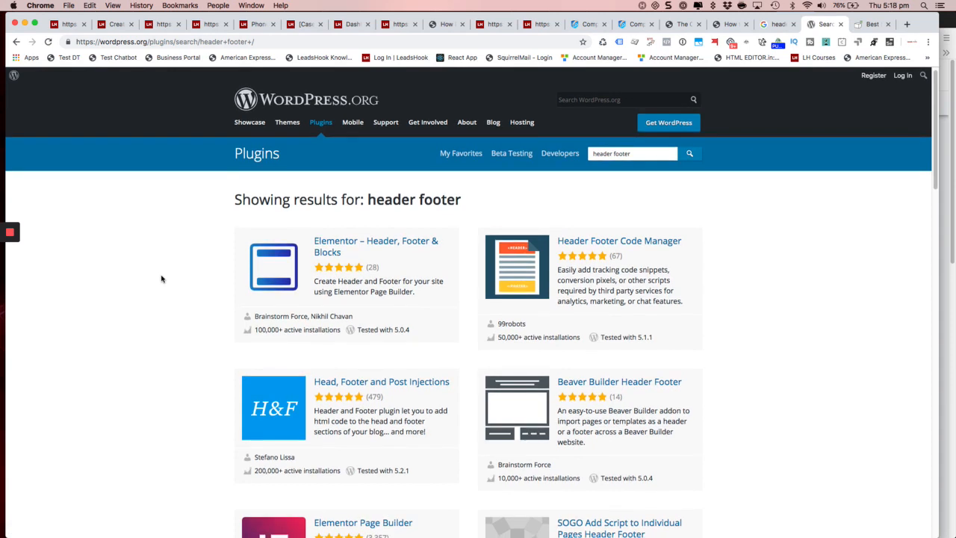
pyautogui.scroll(-3, 161, 278)
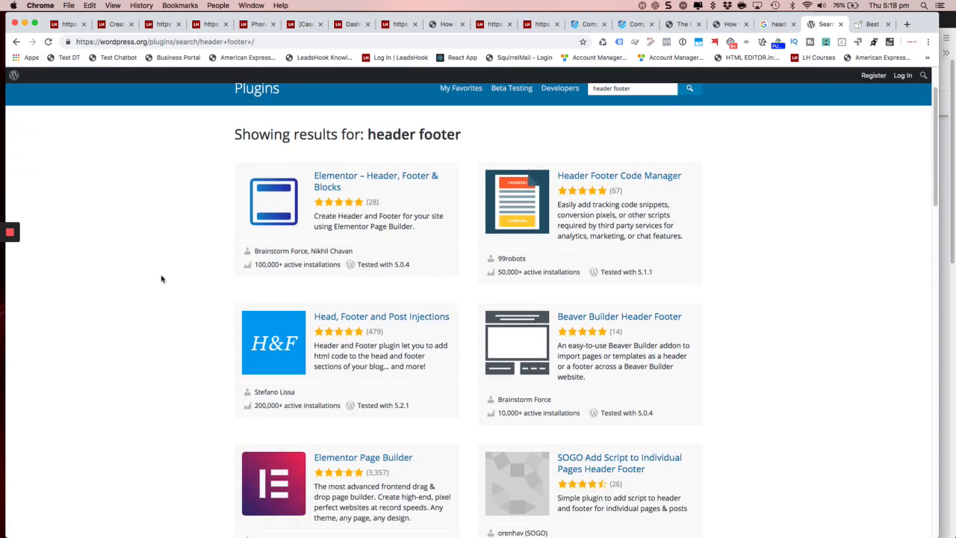
pyautogui.scroll(-3, 161, 279)
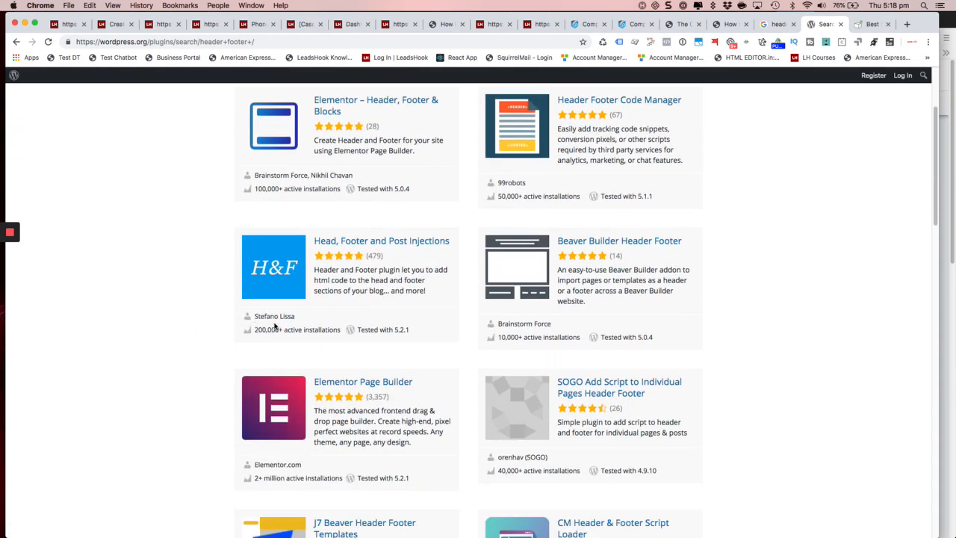
pyautogui.click(384, 241)
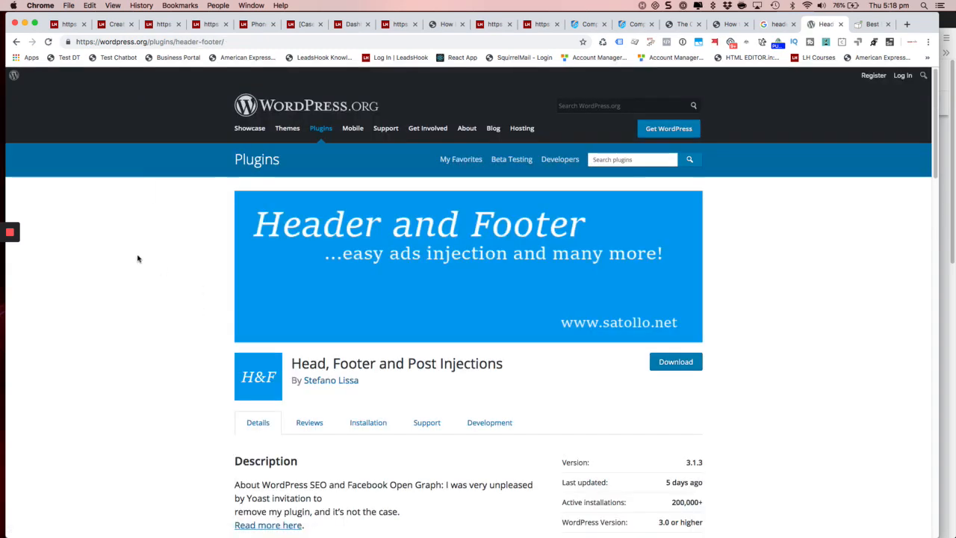
# - Skim the Head, Footer and Post Injections plugin page and return to the Compare Income Protection homepage
pyautogui.scroll(-3, 140, 282)
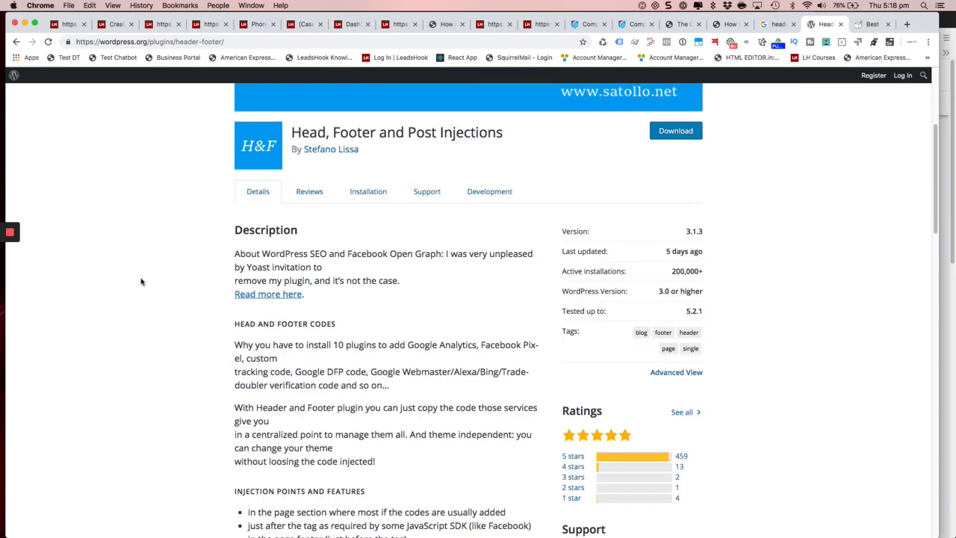
pyautogui.scroll(5, 141, 277)
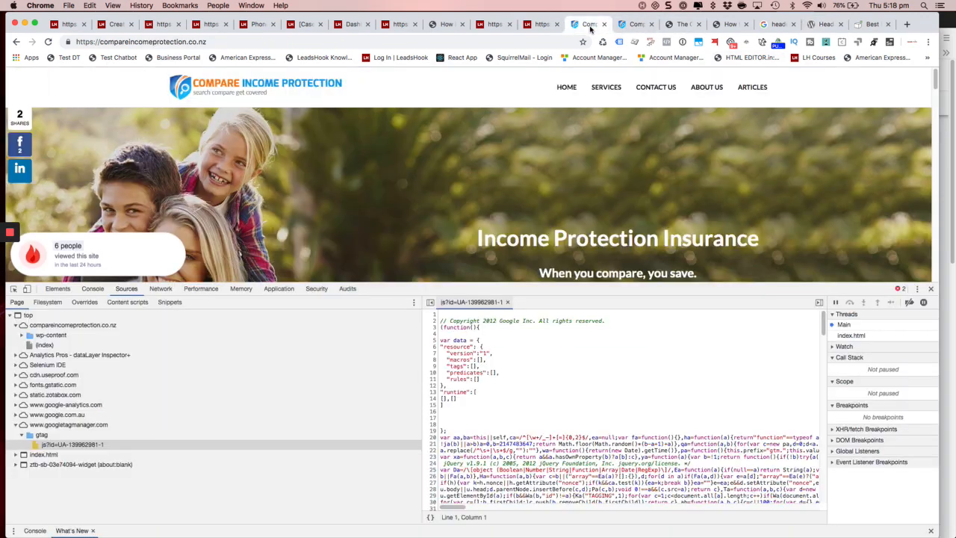
pyautogui.click(589, 25)
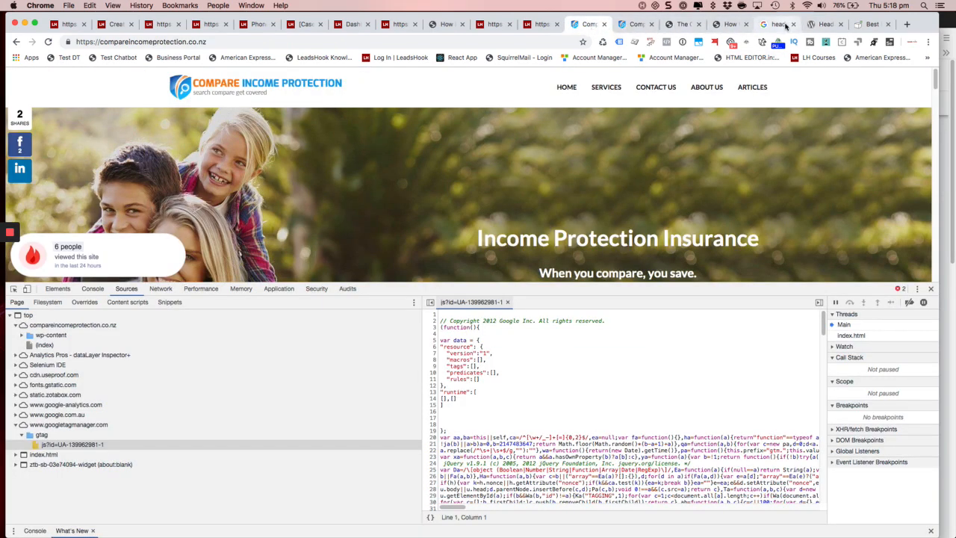
# - In LeadsHook's Tag Manager integrations, view the Compare Income Protection container's contents and its head and body installation code
pyautogui.click(540, 26)
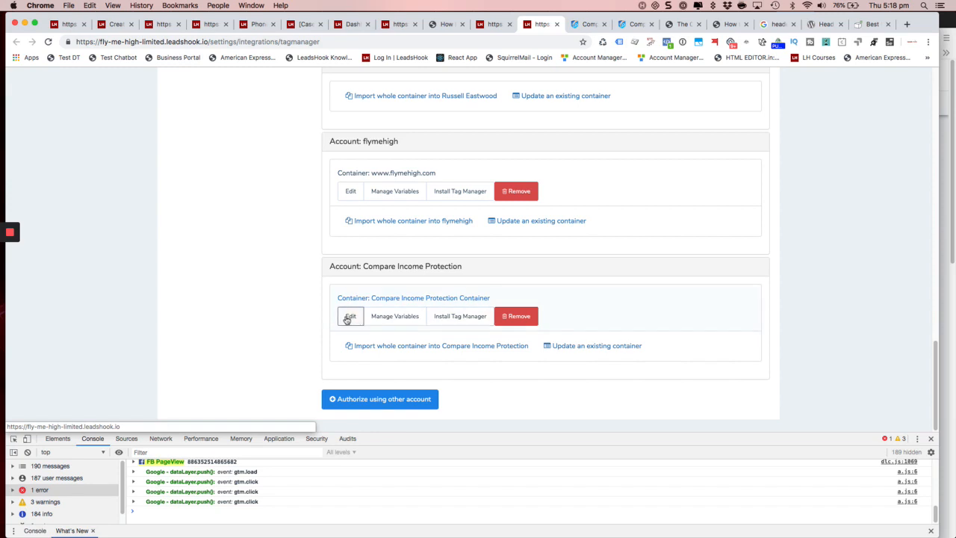
pyautogui.click(349, 317)
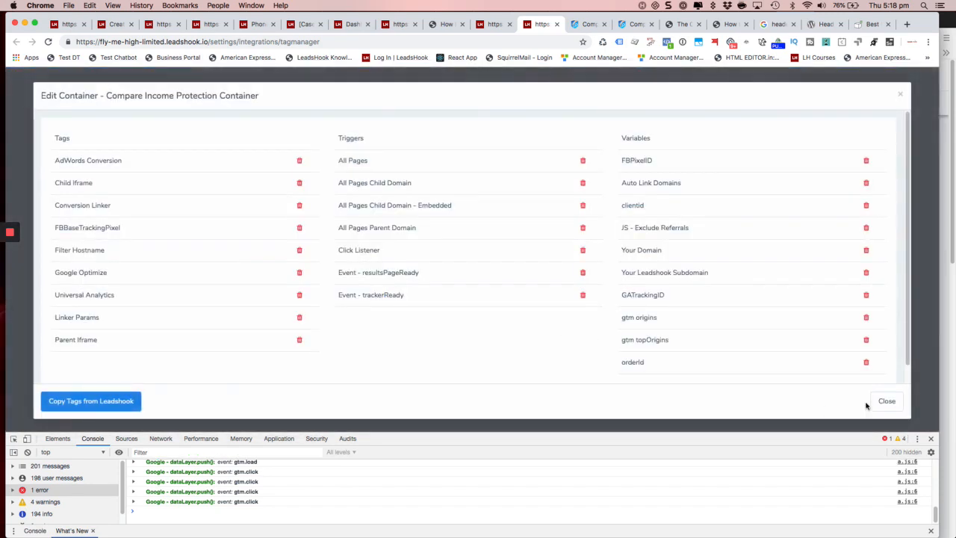
pyautogui.click(891, 402)
pyautogui.click(439, 318)
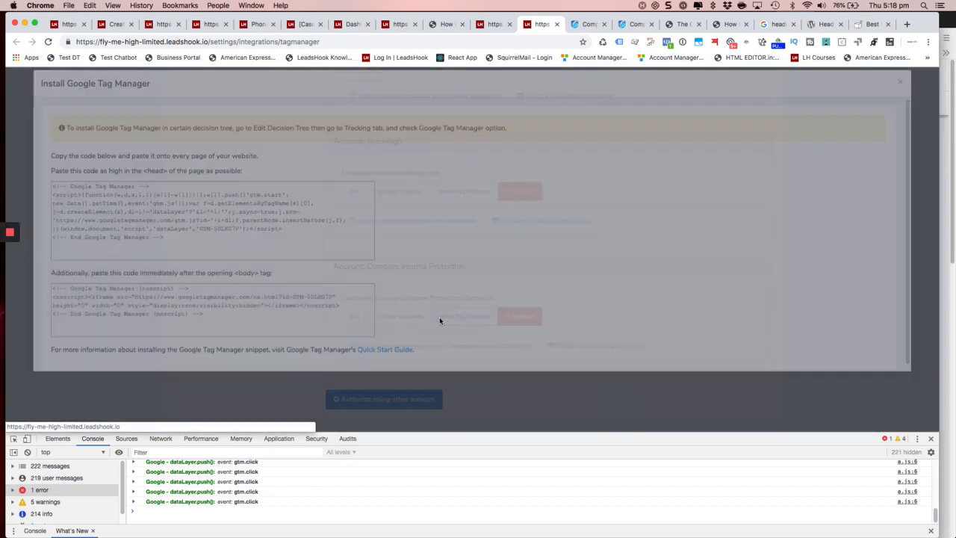
pyautogui.moveTo(178, 251); pyautogui.dragTo(104, 224)
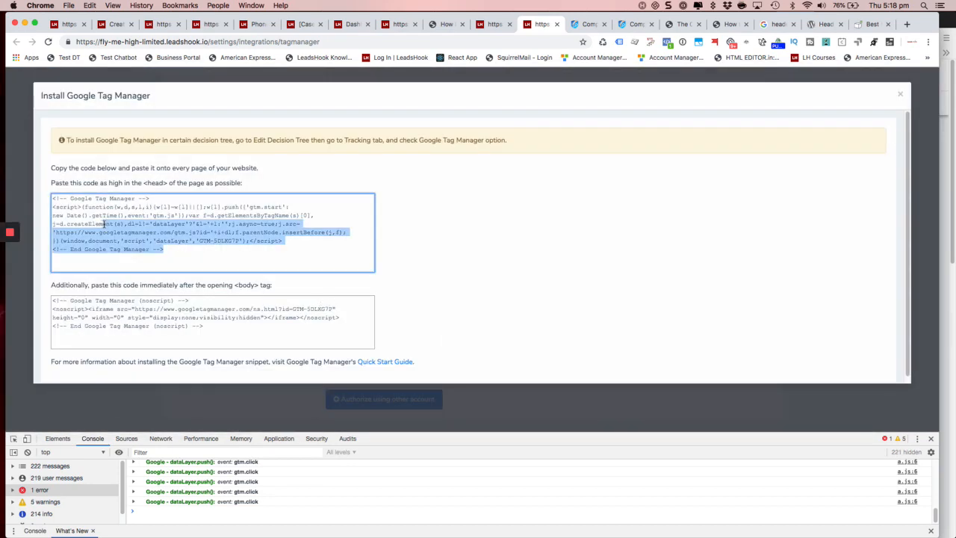
pyautogui.click(227, 322)
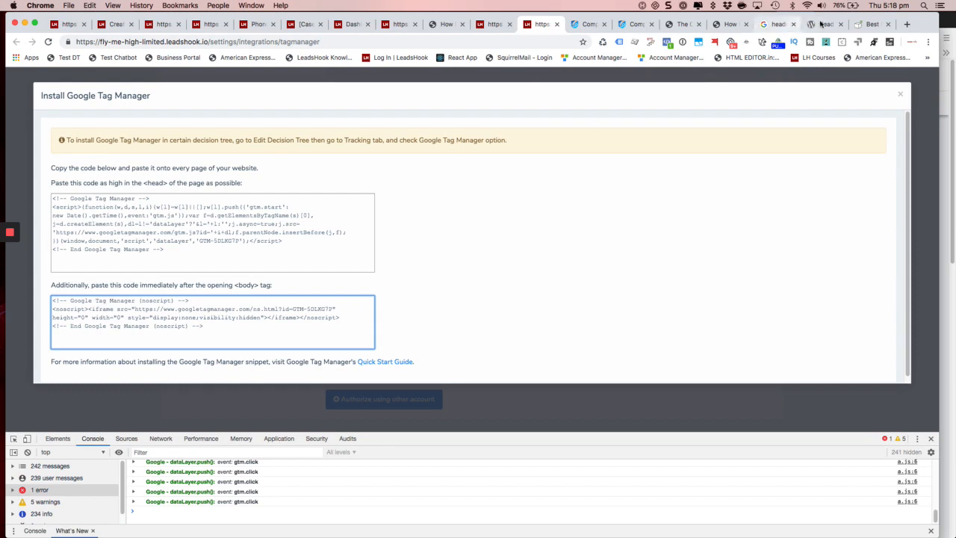
# - Close the Best 5 WordPress Header and Footer Management Plugins article, keeping the Head, Footer and Post Injections page open
pyautogui.click(821, 24)
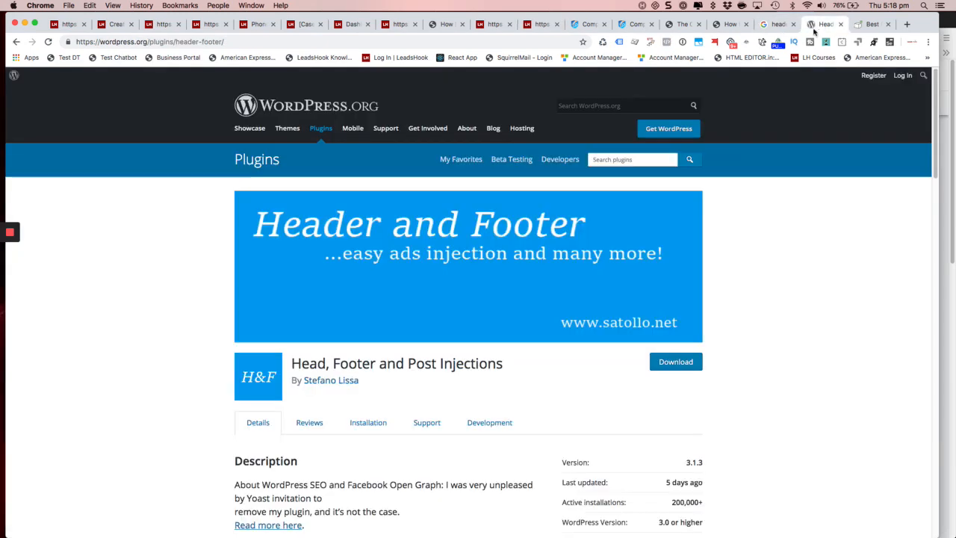
pyautogui.click(863, 26)
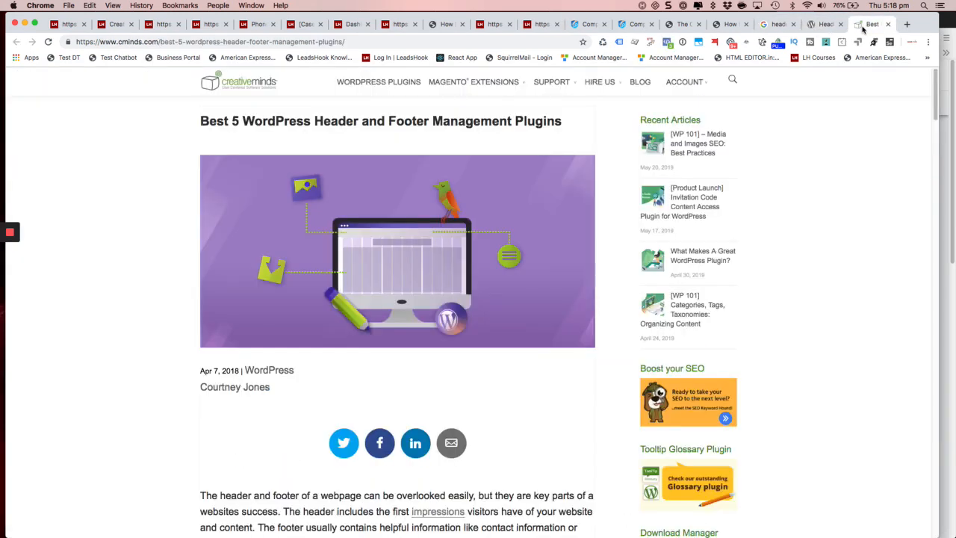
pyautogui.click(888, 24)
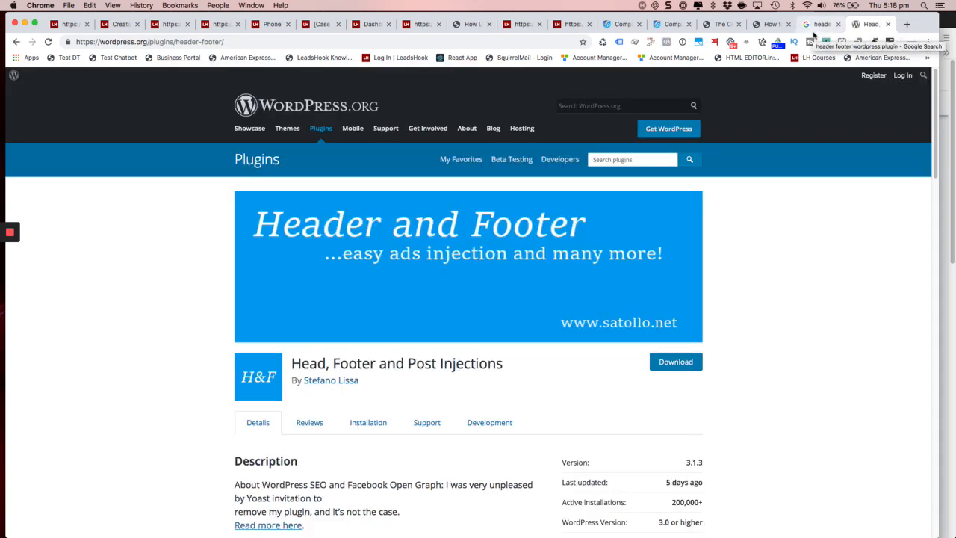
# - Check the Head, Footer and Post Injections plugin's version, update and installation details
pyautogui.scroll(-1, 773, 432)
pyautogui.moveTo(666, 453); pyautogui.dragTo(751, 435)
pyautogui.click(751, 436)
pyautogui.scroll(1, 773, 411)
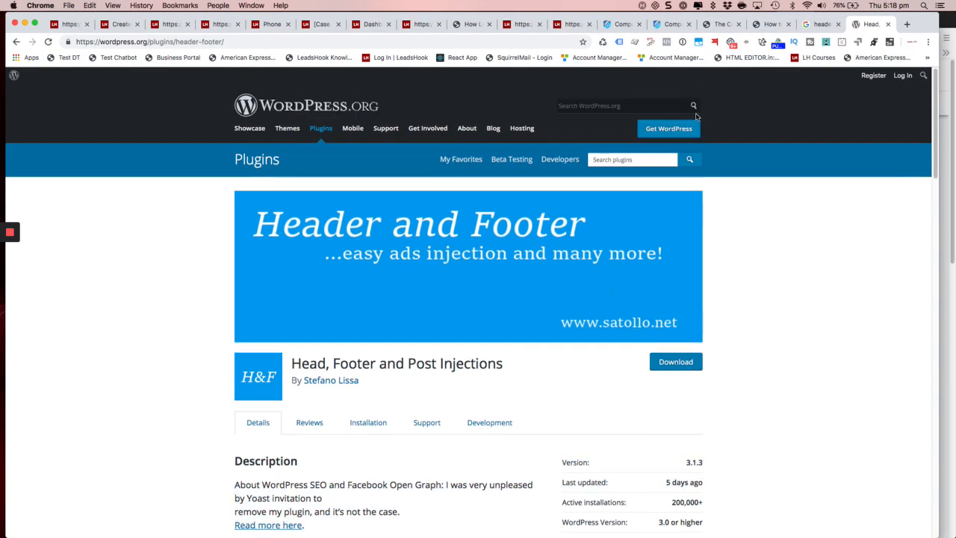
pyautogui.scroll(-4, 751, 239)
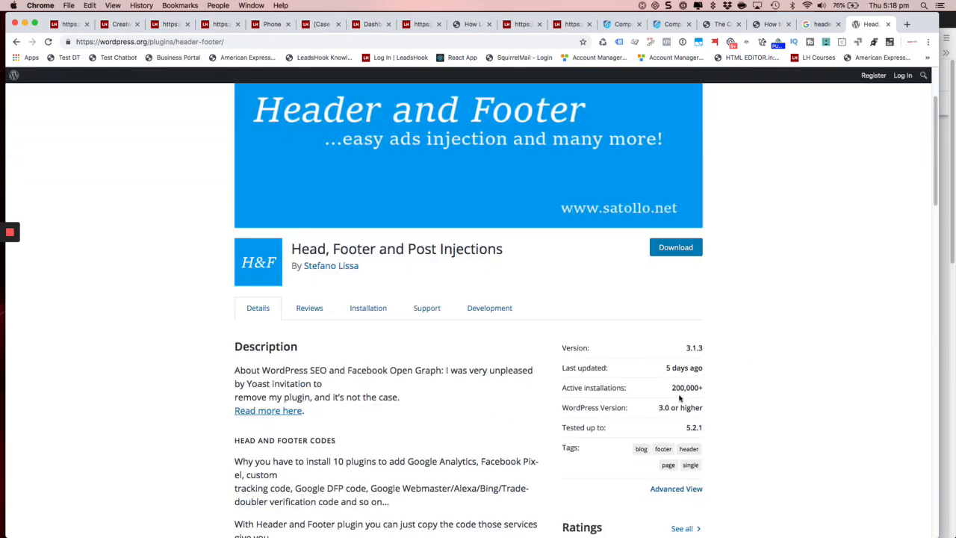
pyautogui.scroll(4, 806, 275)
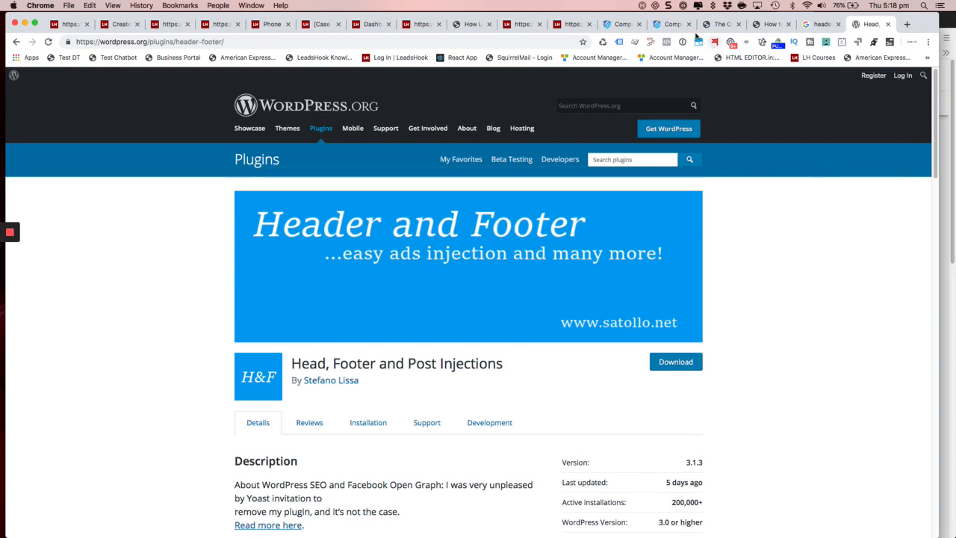
# - View the Compare Income Protection quiz page and homepage, and close the Install Google Tag Manager dialog in LeadsHook
pyautogui.click(672, 24)
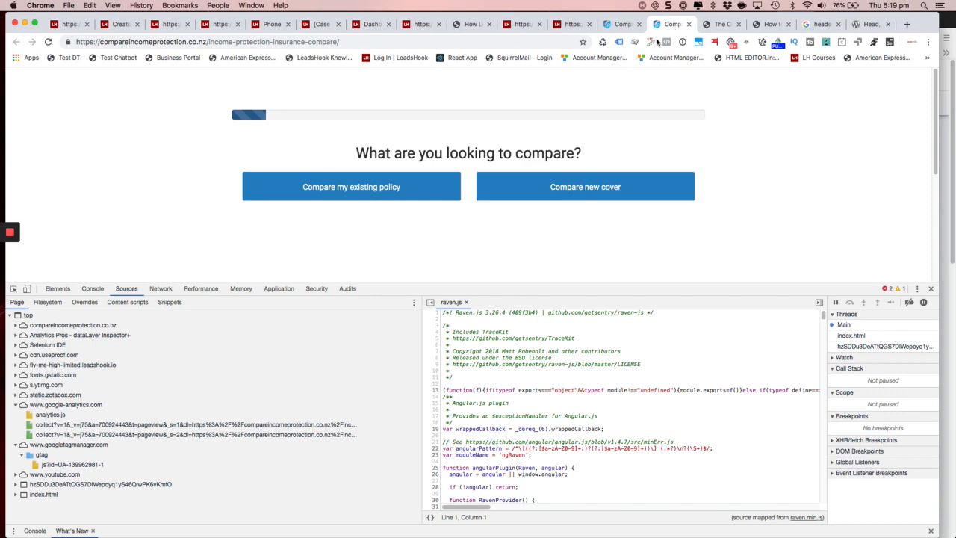
pyautogui.click(617, 25)
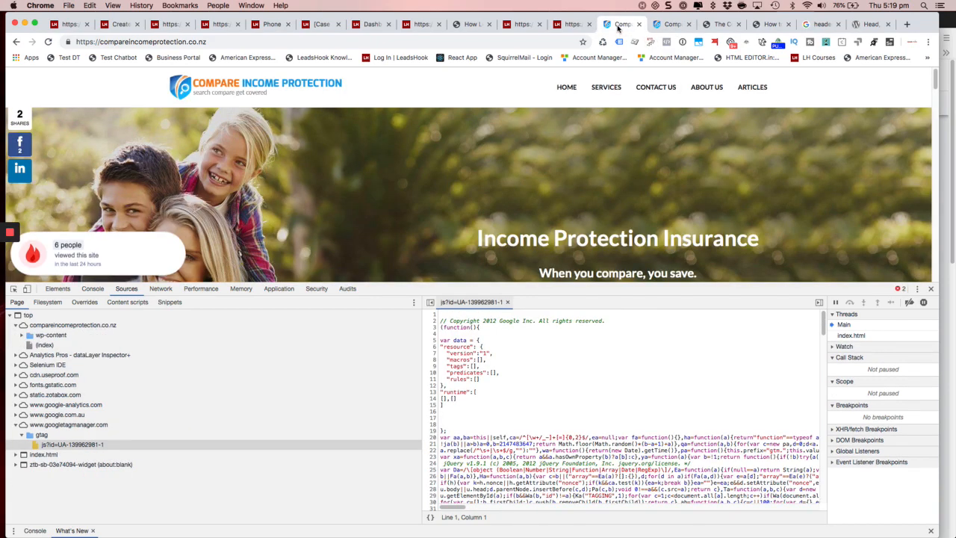
pyautogui.click(575, 25)
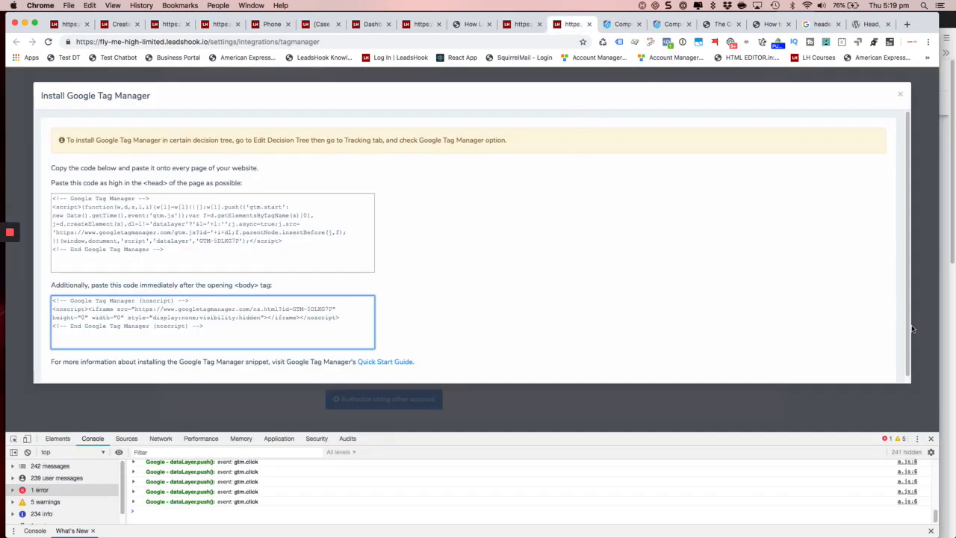
pyautogui.click(901, 95)
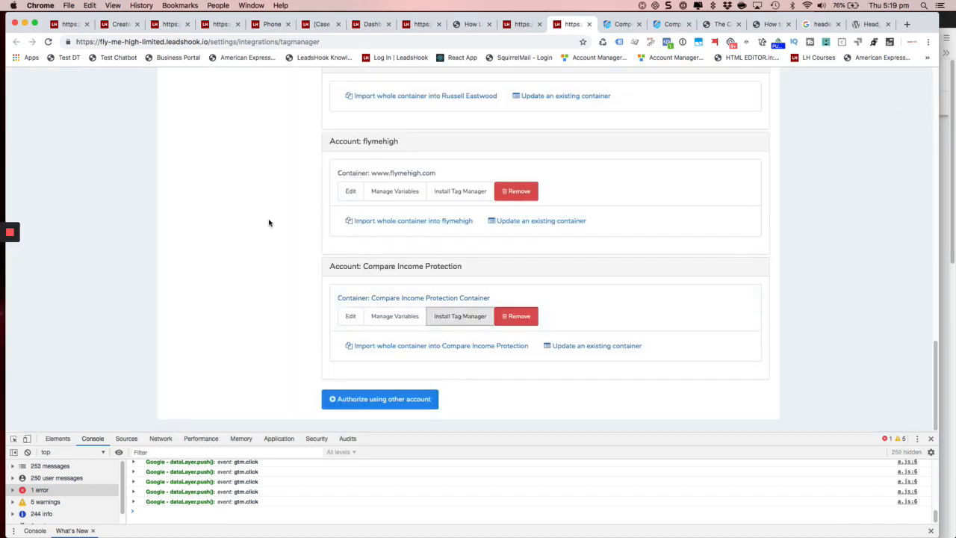
pyautogui.scroll(2, 271, 225)
# - Reload the Compare Income Protection decision tree and open its script settings
pyautogui.click(523, 25)
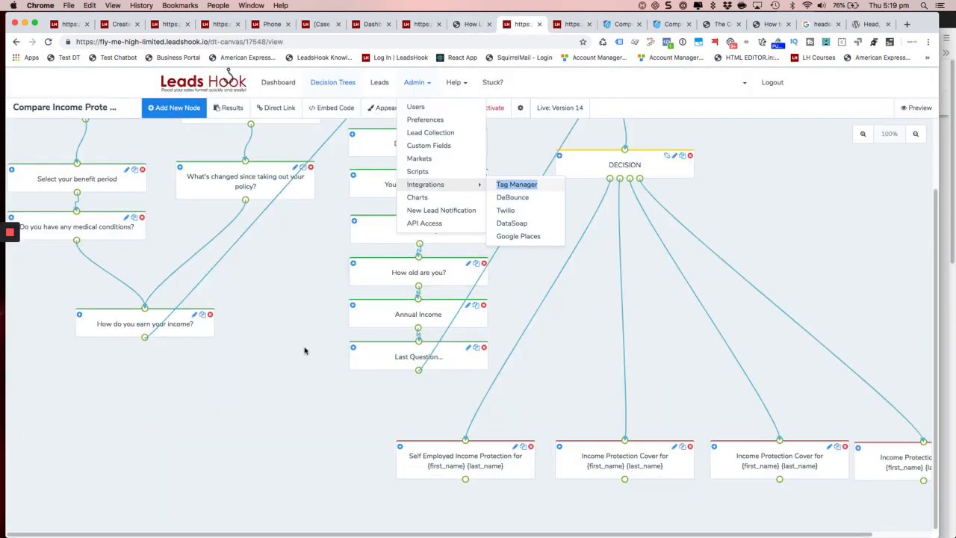
pyautogui.click(49, 42)
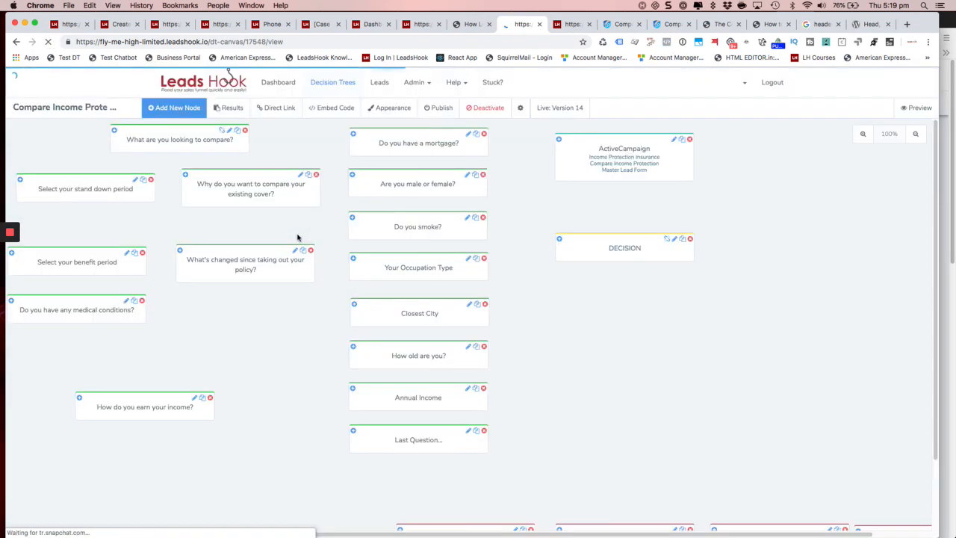
pyautogui.click(520, 107)
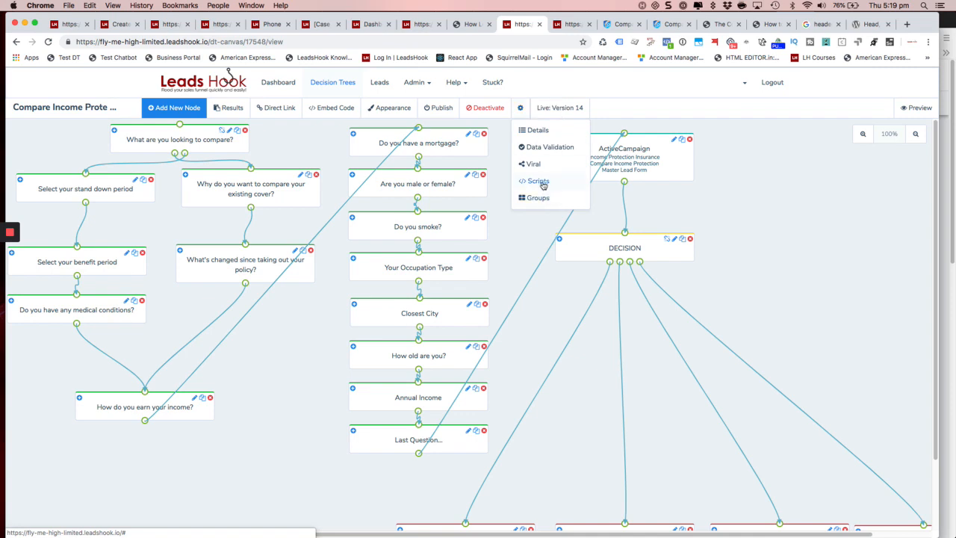
pyautogui.click(543, 183)
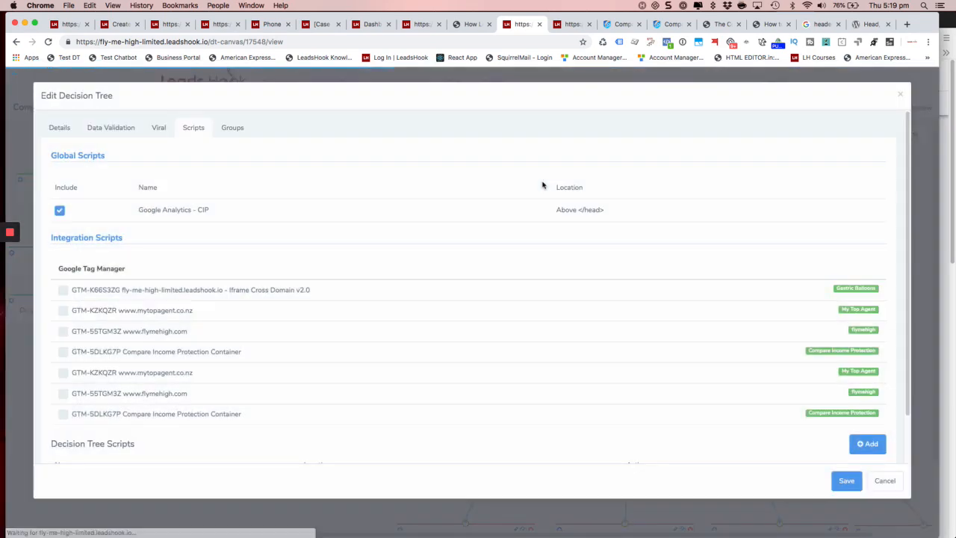
# - Exclude Google Analytics - CIP and include the last-listed GTM-5DLKG7P Compare Income Protection Container in the decision tree's scripts, and discard the changes
pyautogui.click(60, 211)
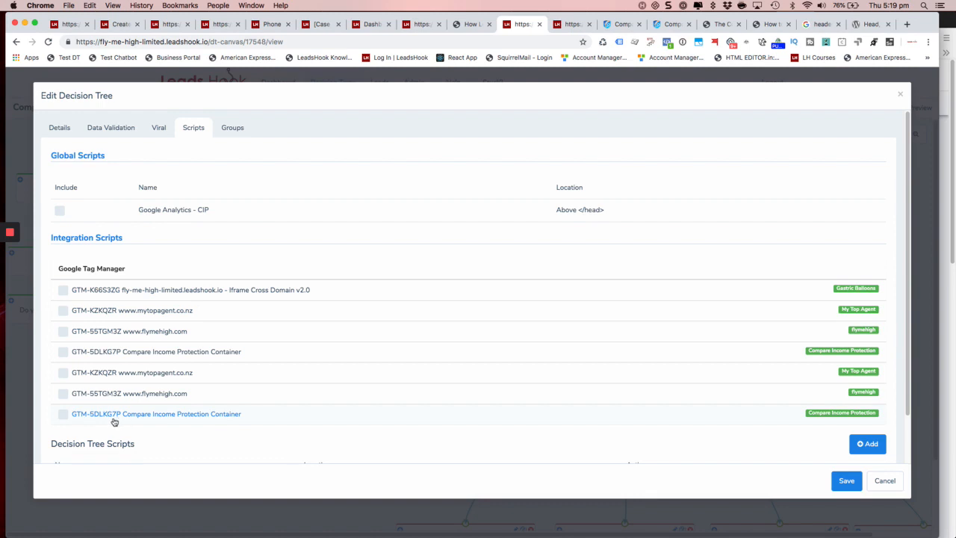
pyautogui.click(62, 416)
pyautogui.click(883, 484)
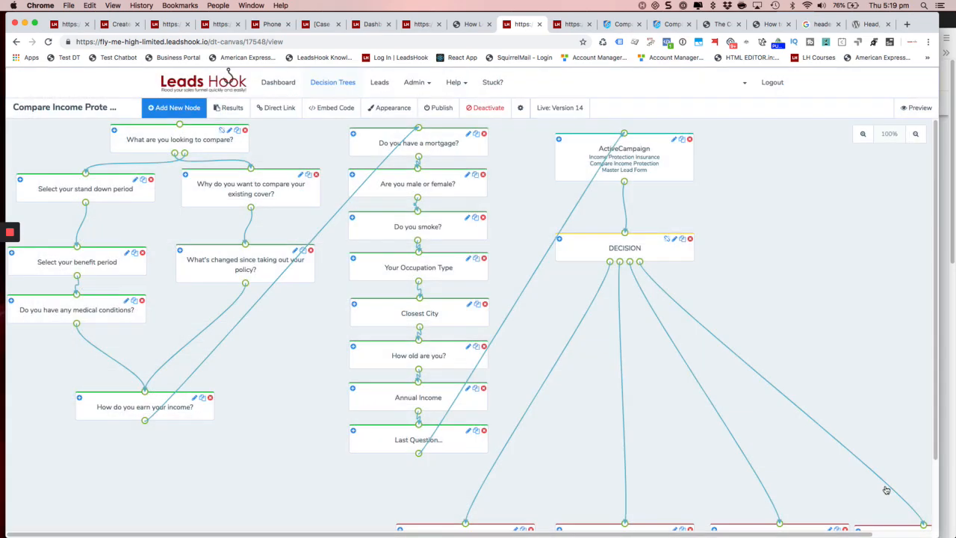
# - Examine the Google Tag Manager integrations in LeadsHook, comparing the accounts and containers listed under each integration
pyautogui.click(574, 25)
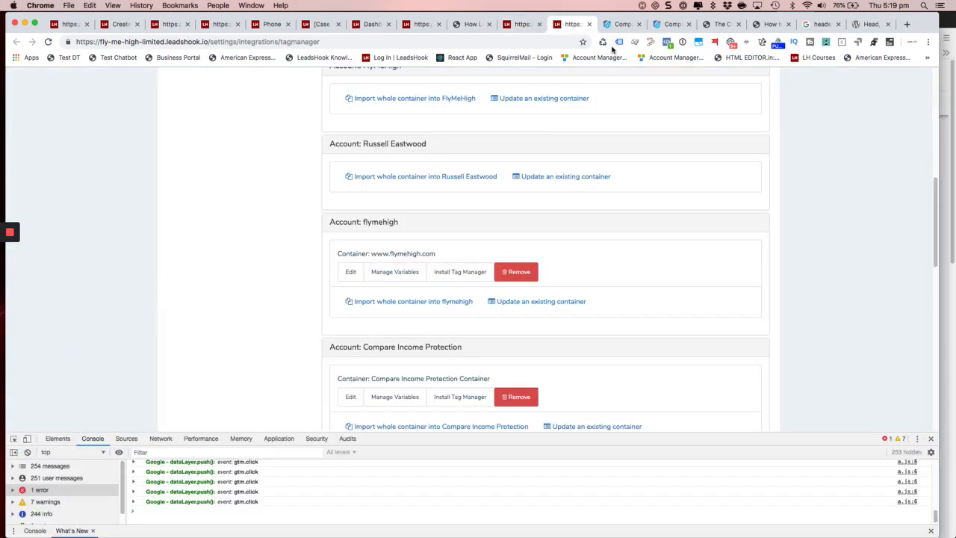
pyautogui.scroll(10, 271, 211)
pyautogui.scroll(1, 272, 215)
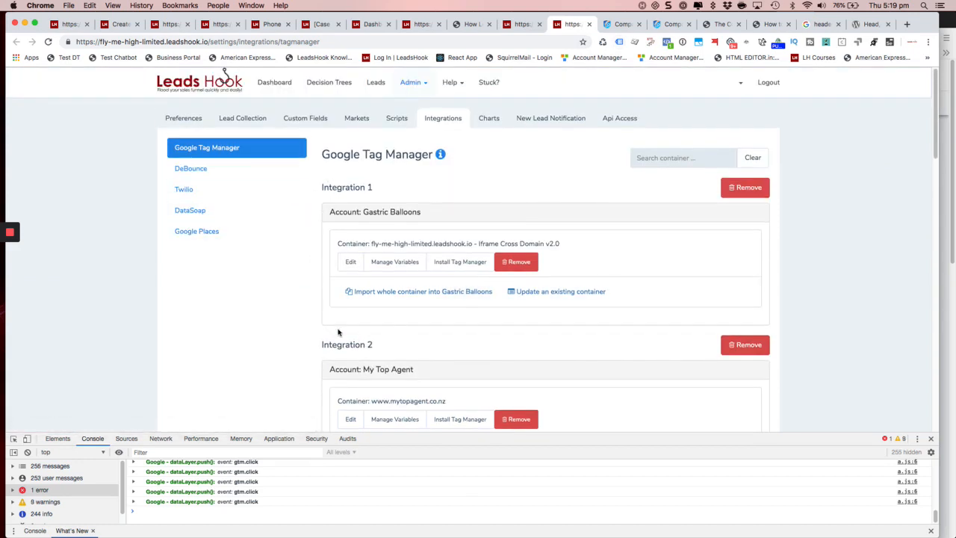
pyautogui.scroll(-5, 311, 239)
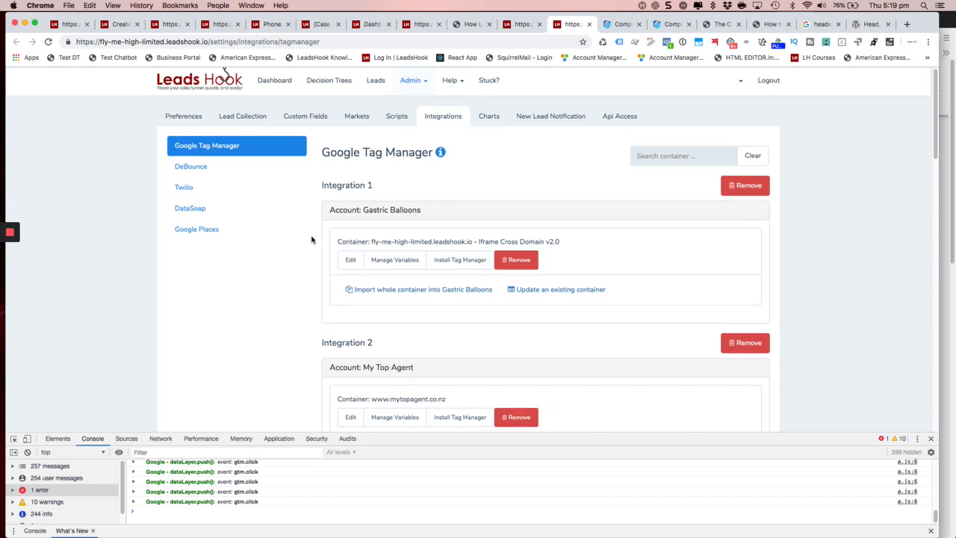
pyautogui.scroll(-10, 314, 230)
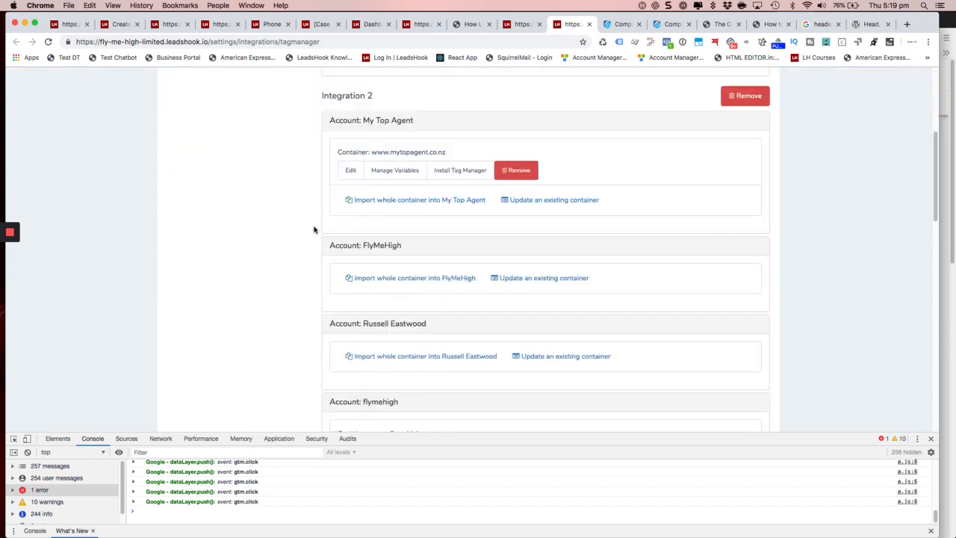
pyautogui.scroll(-9, 314, 229)
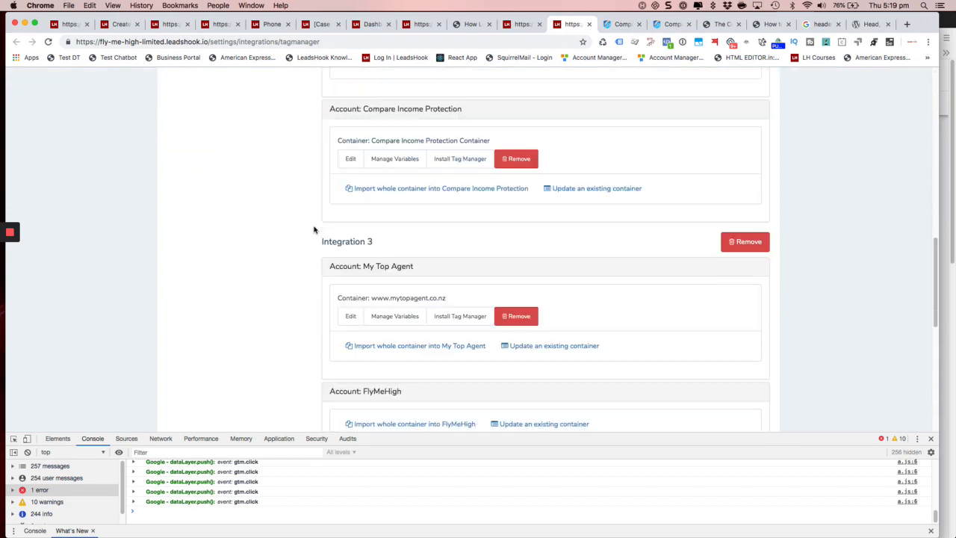
pyautogui.scroll(-5, 303, 229)
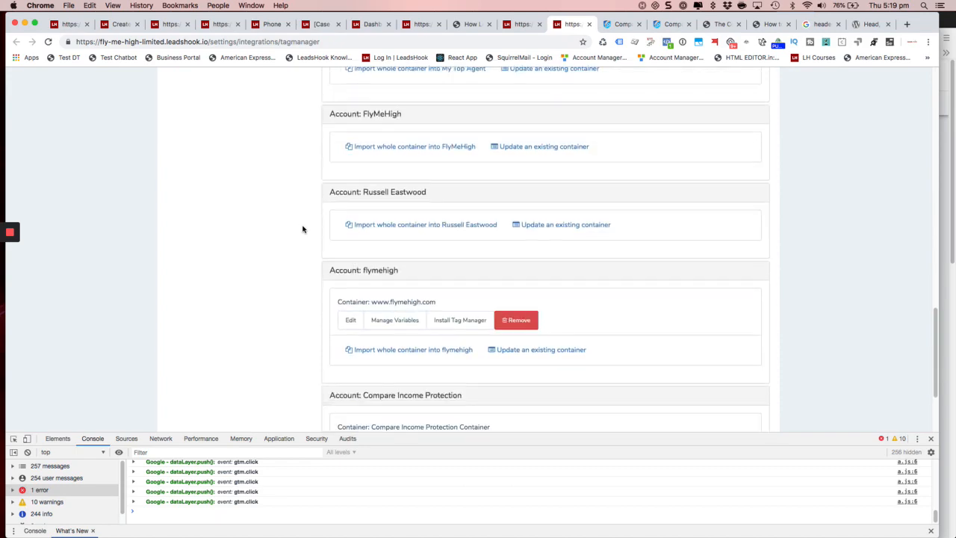
pyautogui.scroll(2, 303, 230)
pyautogui.scroll(20, 303, 229)
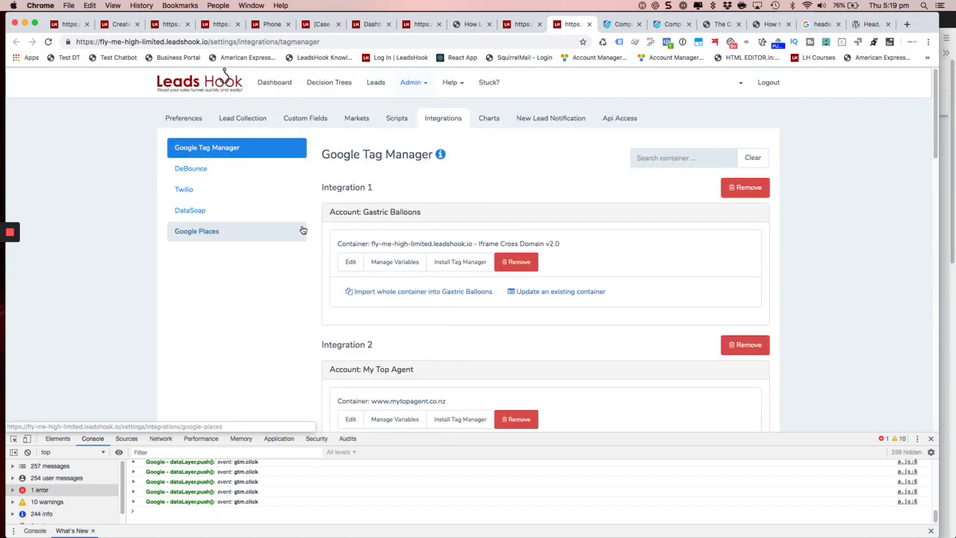
pyautogui.scroll(-5, 303, 230)
pyautogui.scroll(-8, 303, 229)
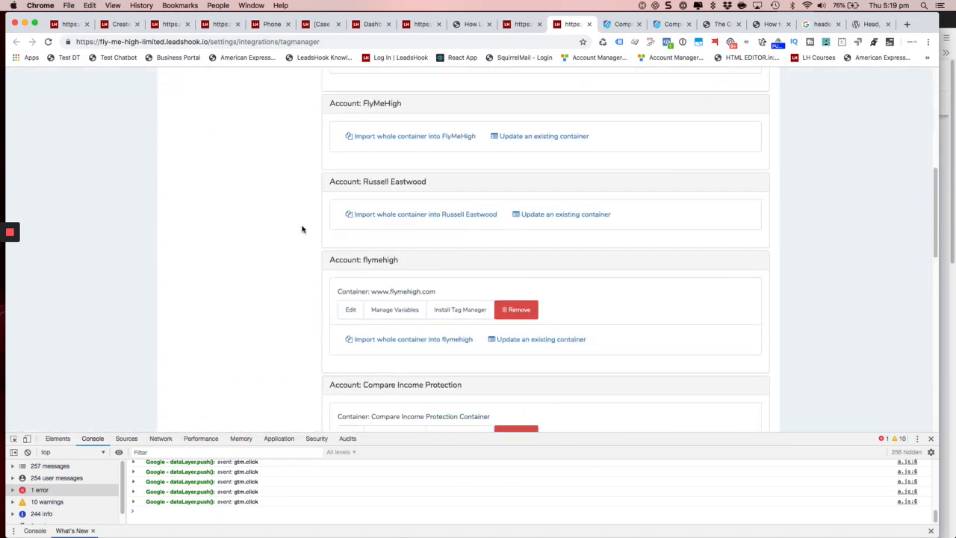
pyautogui.scroll(10, 303, 230)
pyautogui.scroll(-3, 303, 230)
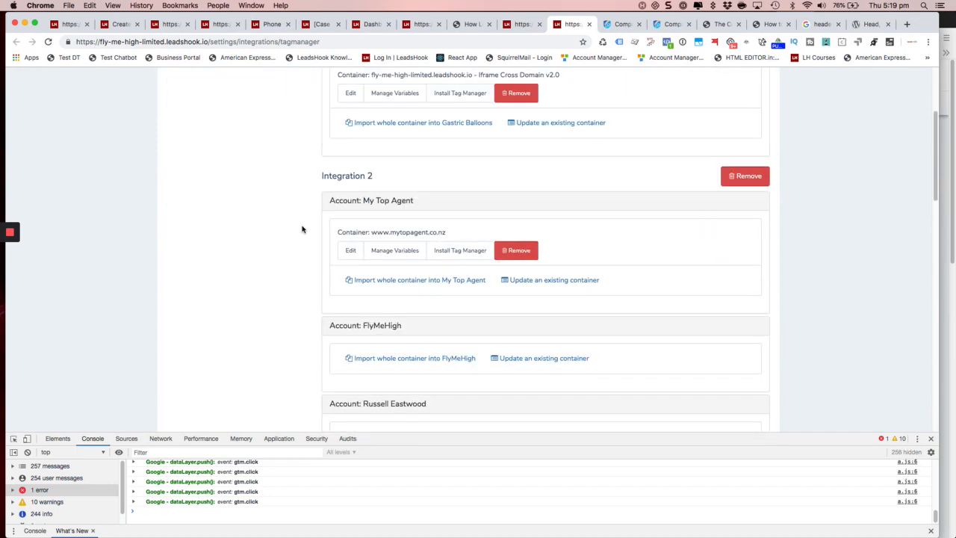
pyautogui.scroll(-15, 302, 229)
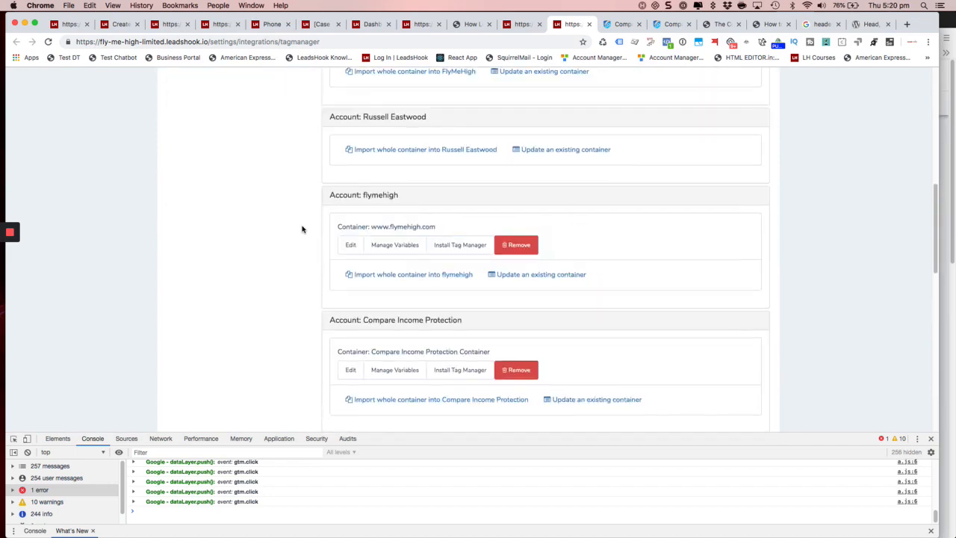
pyautogui.scroll(7, 302, 230)
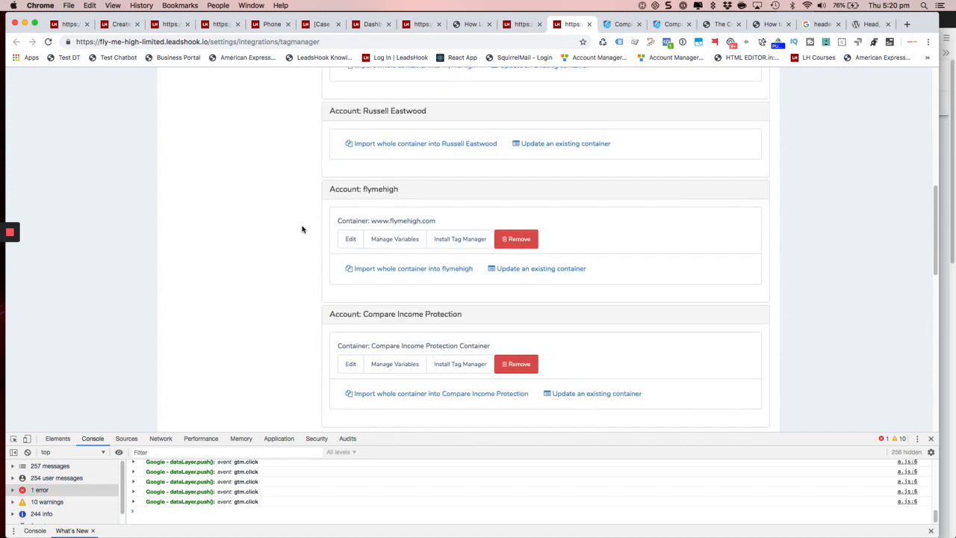
# - Remove the duplicate Google Tag Manager Integration 2, which starts with the My Top Agent account, and confirm the removal
pyautogui.scroll(5, 303, 230)
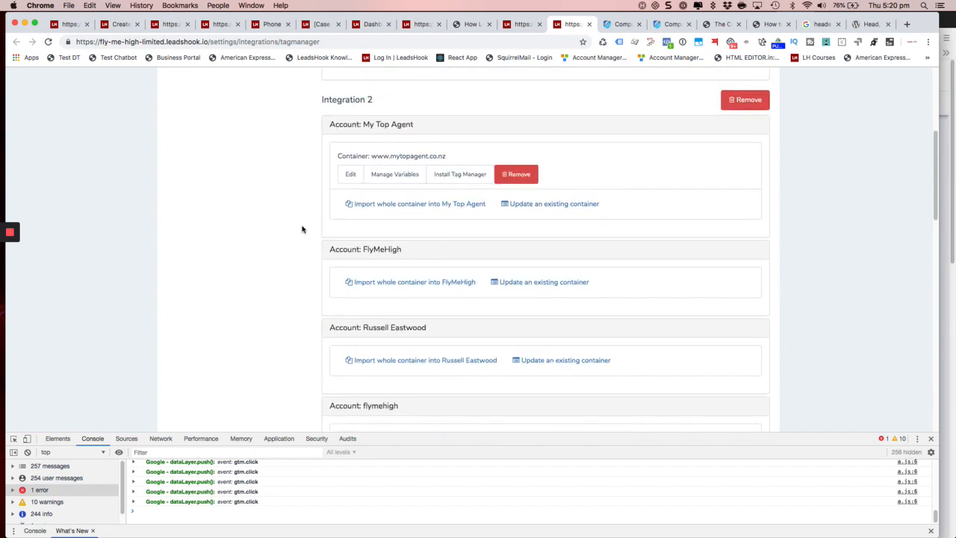
pyautogui.click(756, 104)
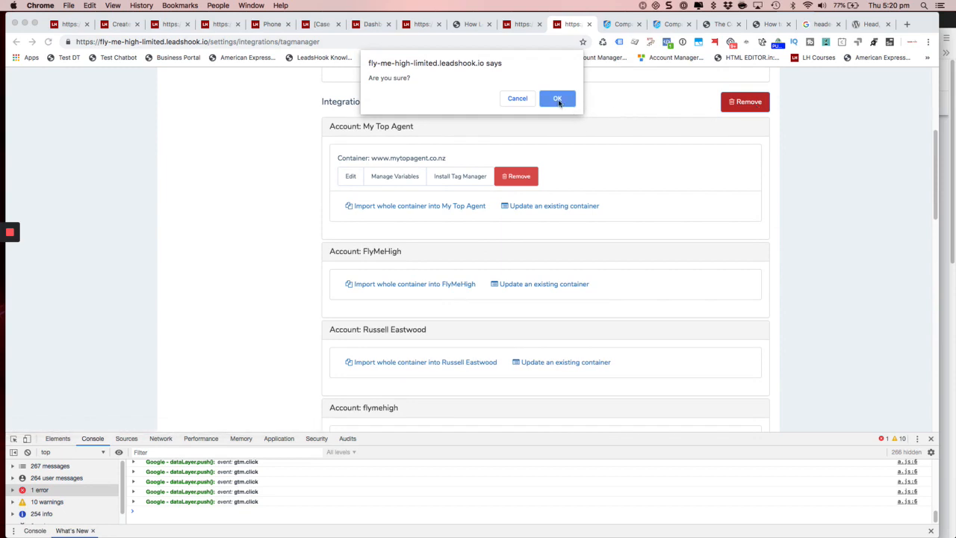
pyautogui.click(558, 100)
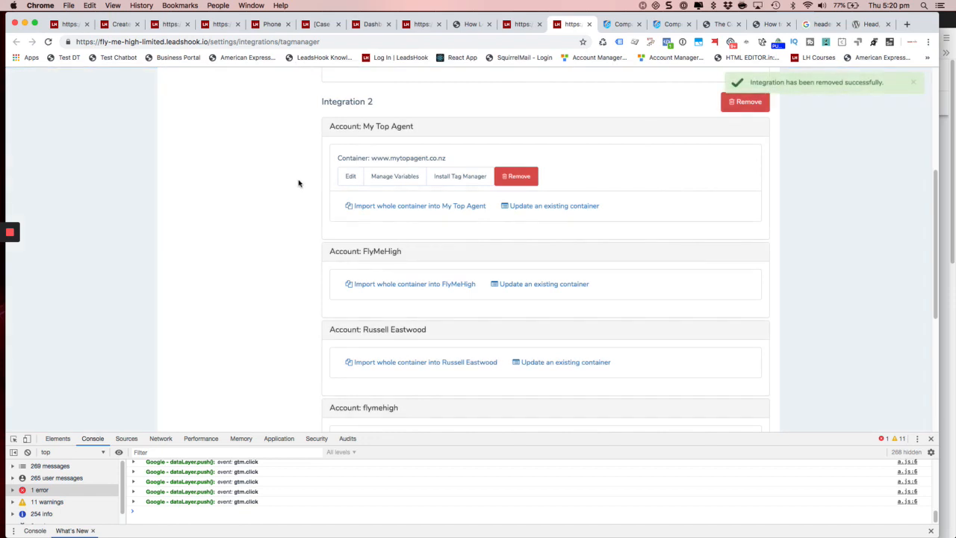
# - View the Google Tag Manager installation code for the Compare Income Protection Container and close it
pyautogui.scroll(-5, 298, 183)
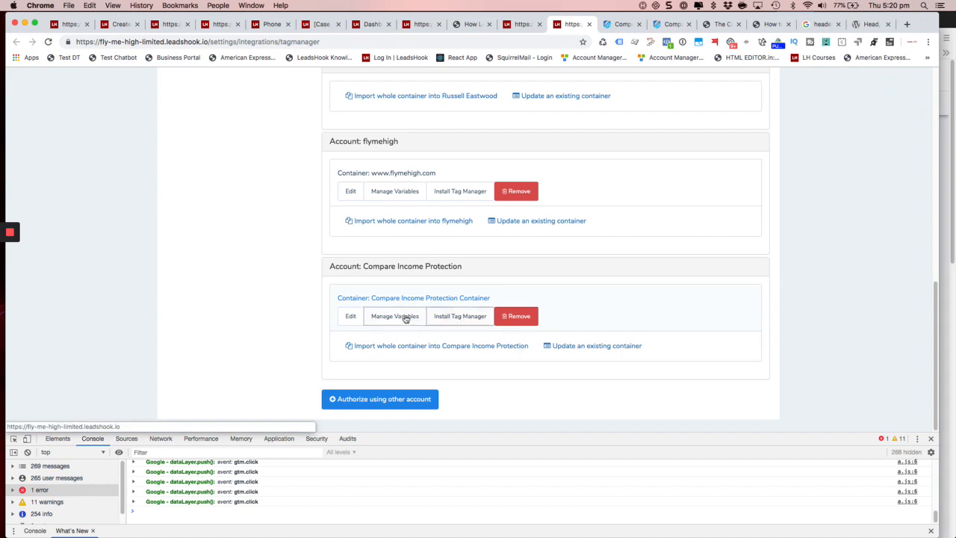
pyautogui.click(452, 318)
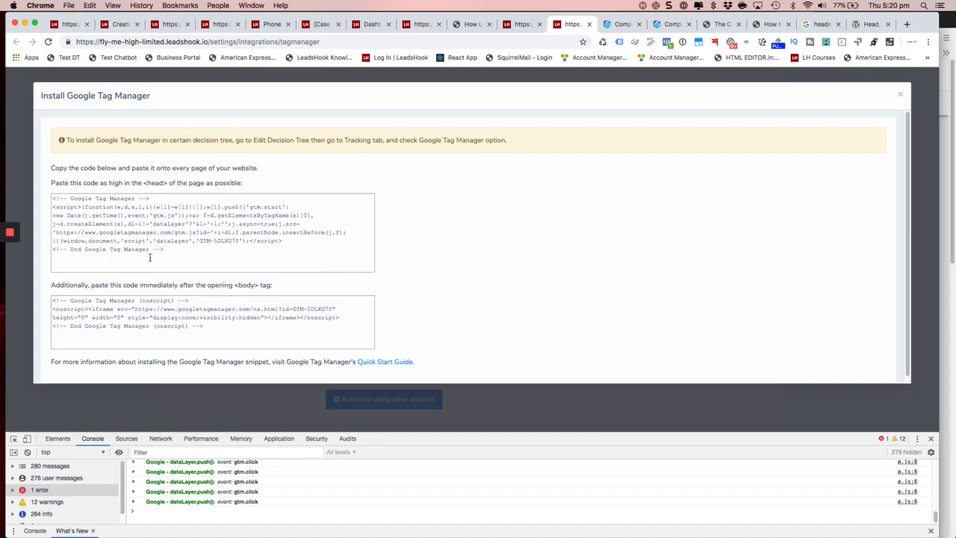
pyautogui.click(901, 95)
# - Reload the Compare Income Protection decision tree, swap its Google Analytics - CIP script for the GTM-5DLKG7P Compare Income Protection Container, and save
pyautogui.click(524, 25)
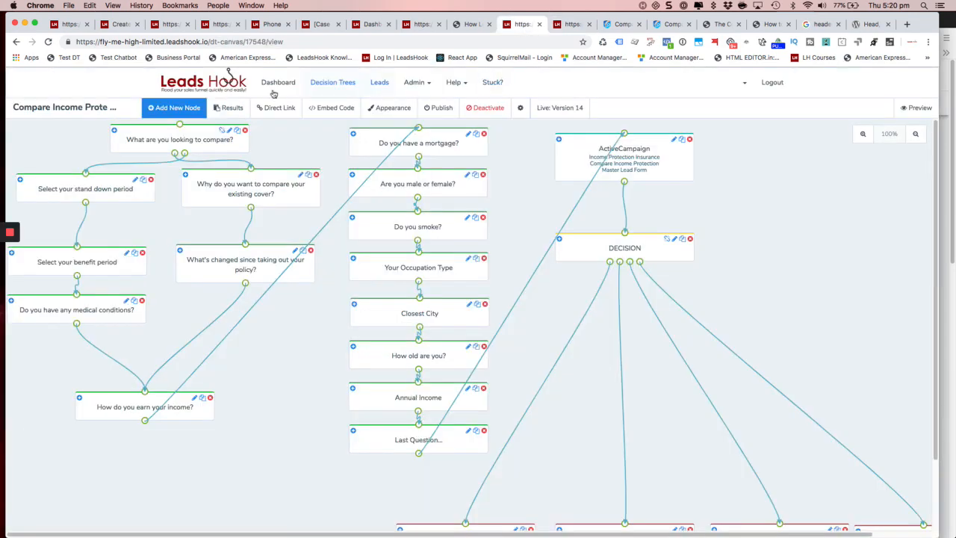
pyautogui.click(48, 42)
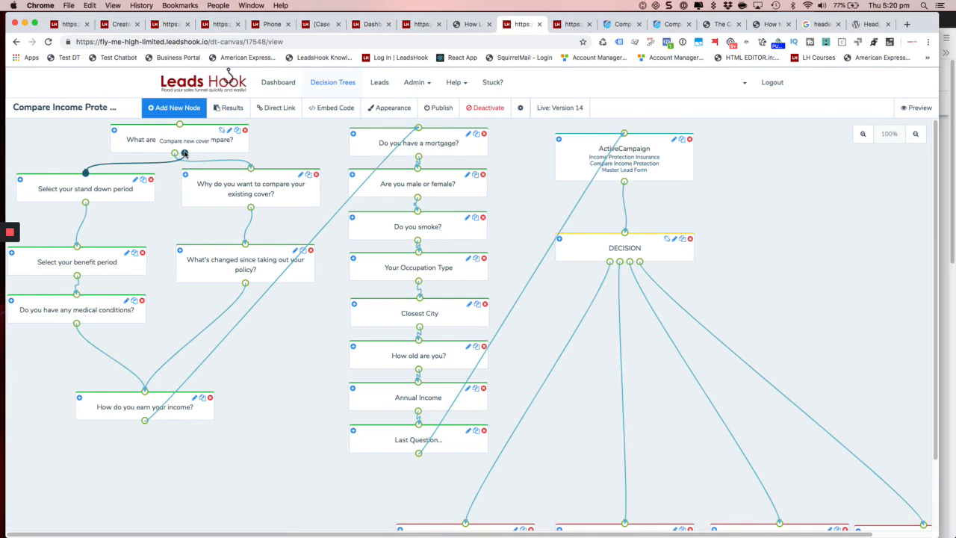
pyautogui.click(521, 109)
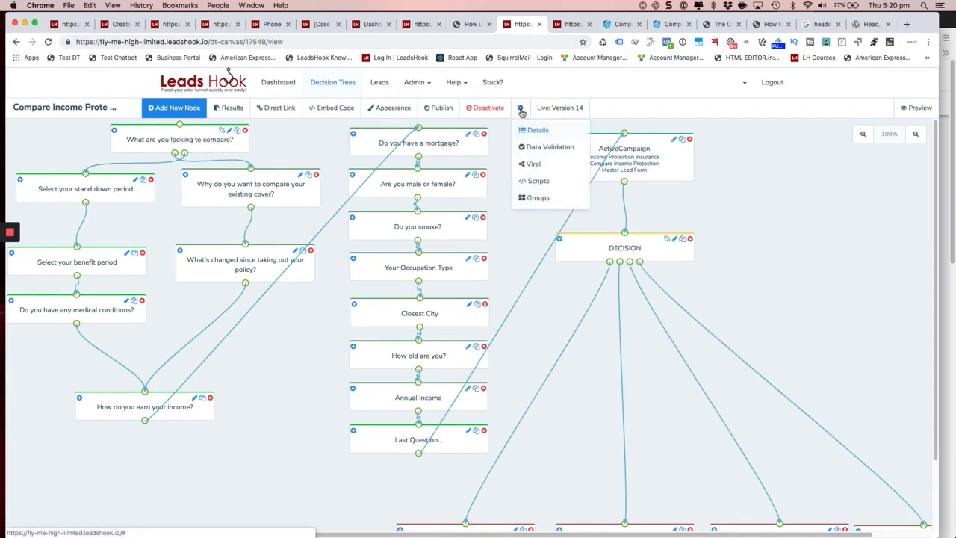
pyautogui.click(536, 181)
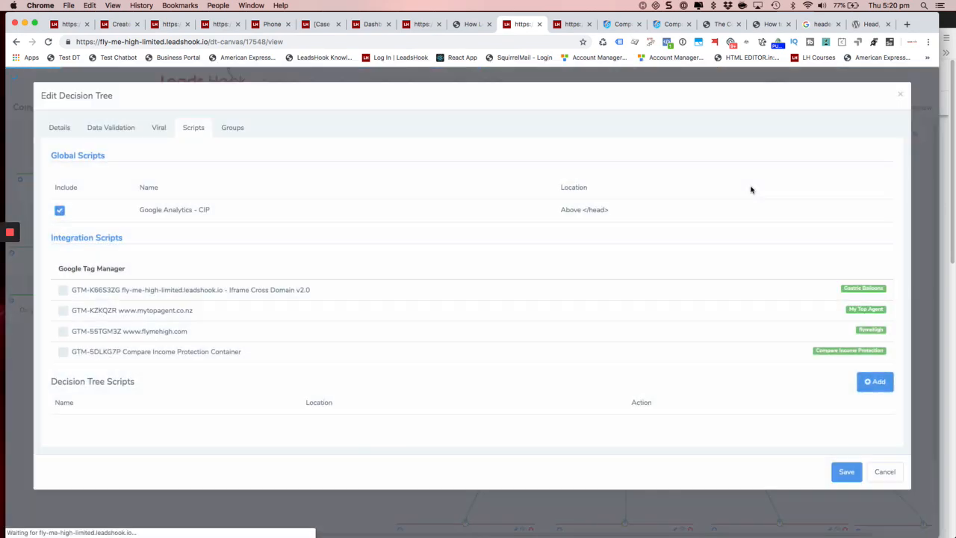
pyautogui.click(61, 354)
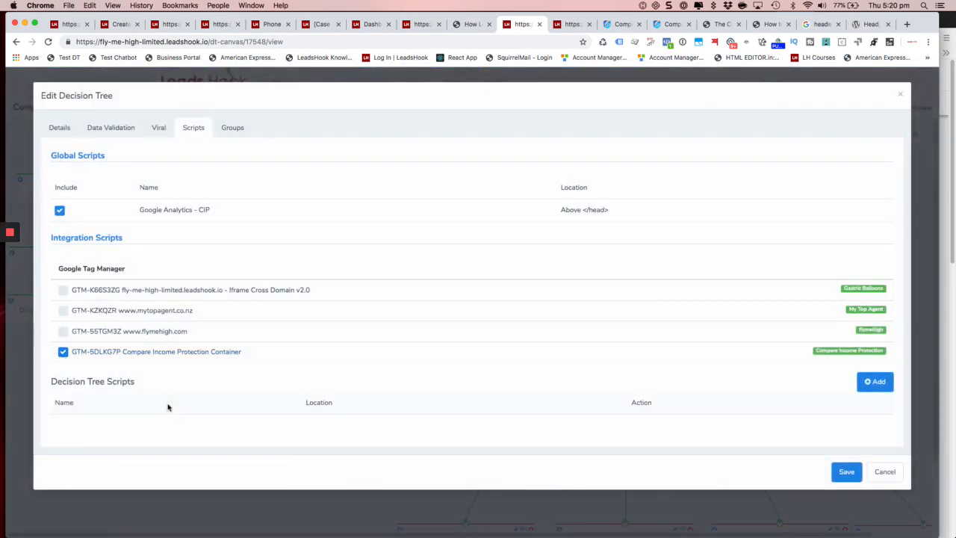
pyautogui.click(61, 212)
pyautogui.click(848, 473)
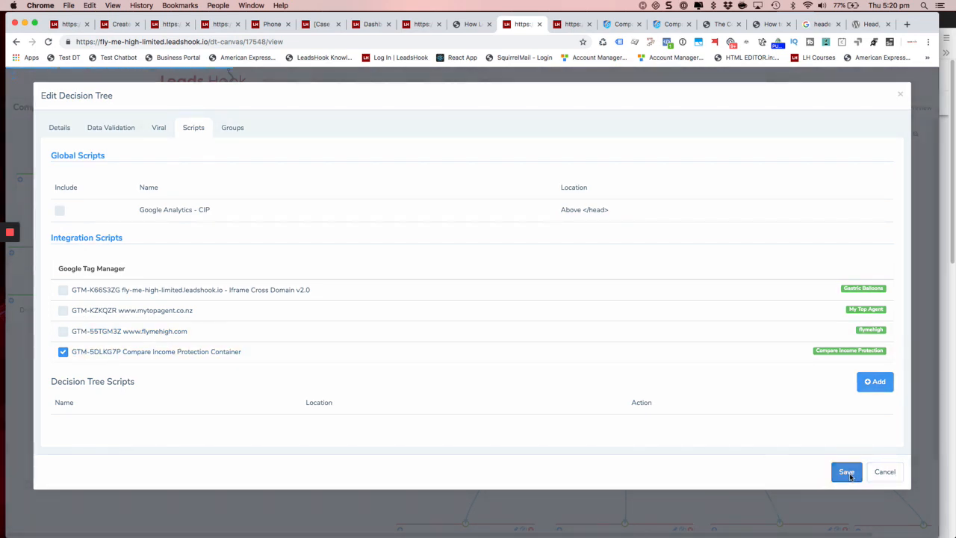